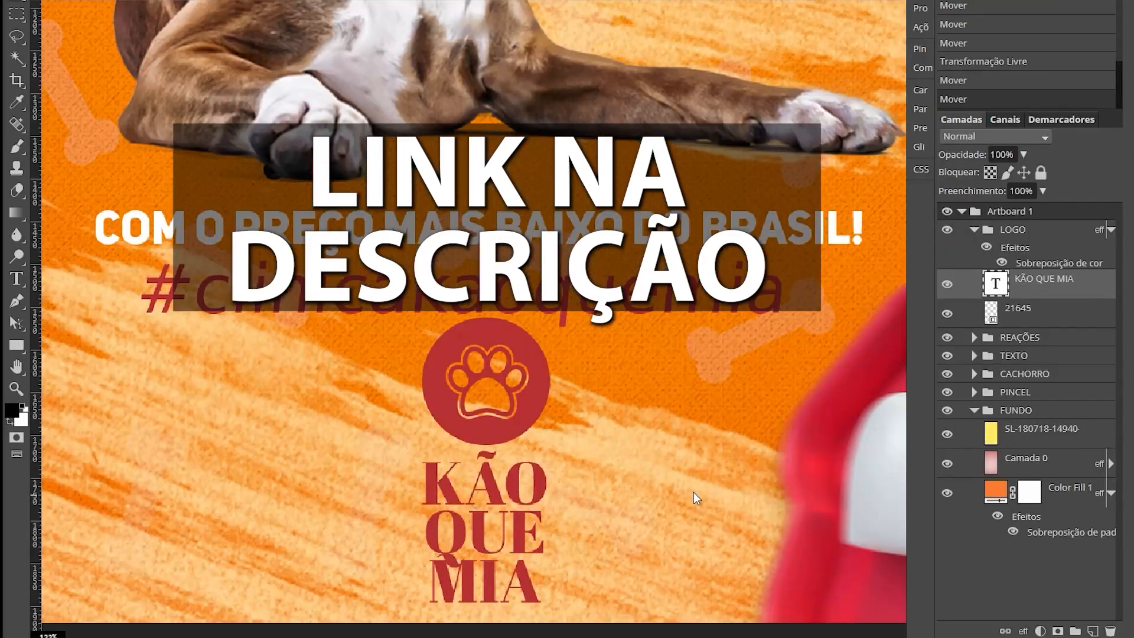
Step: Add a Sombra effect to the KÃO QUE MIA text layer and open its shadow colour
double_click(930, 281)
click(171, 291)
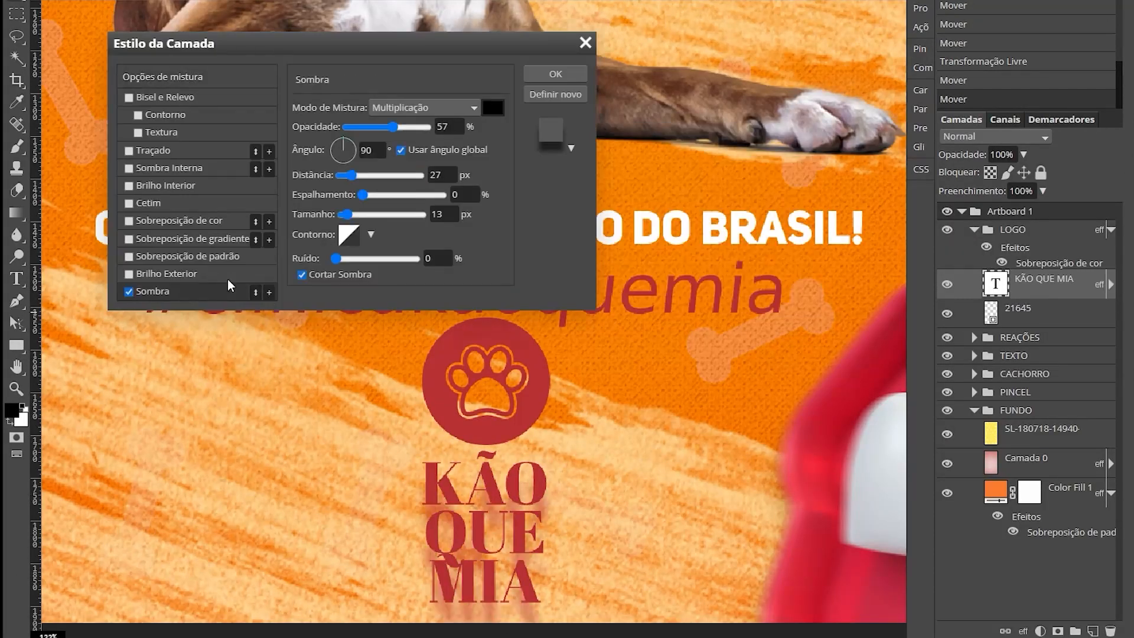
click(493, 107)
click(504, 341)
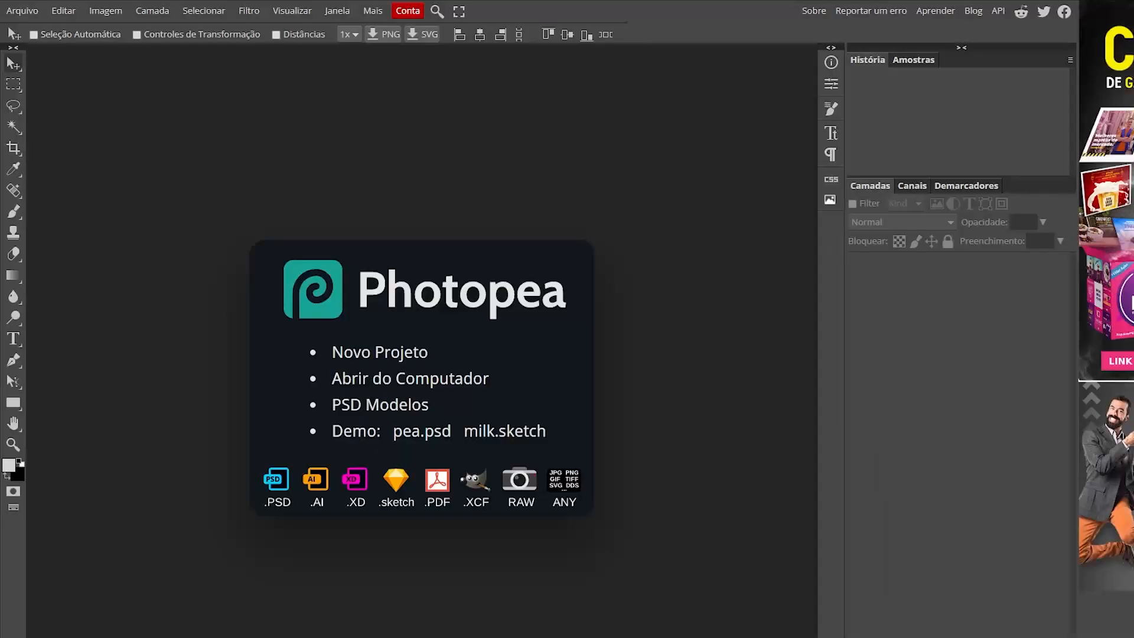
Step: Open the image fundo.png from the computer
click(23, 10)
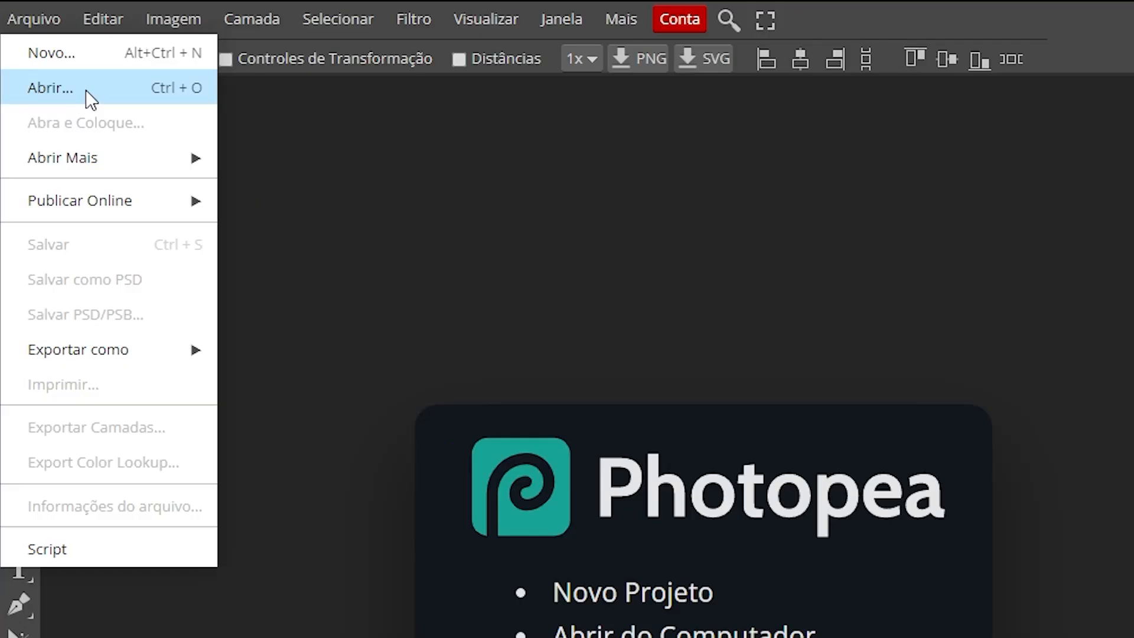
click(86, 90)
click(511, 232)
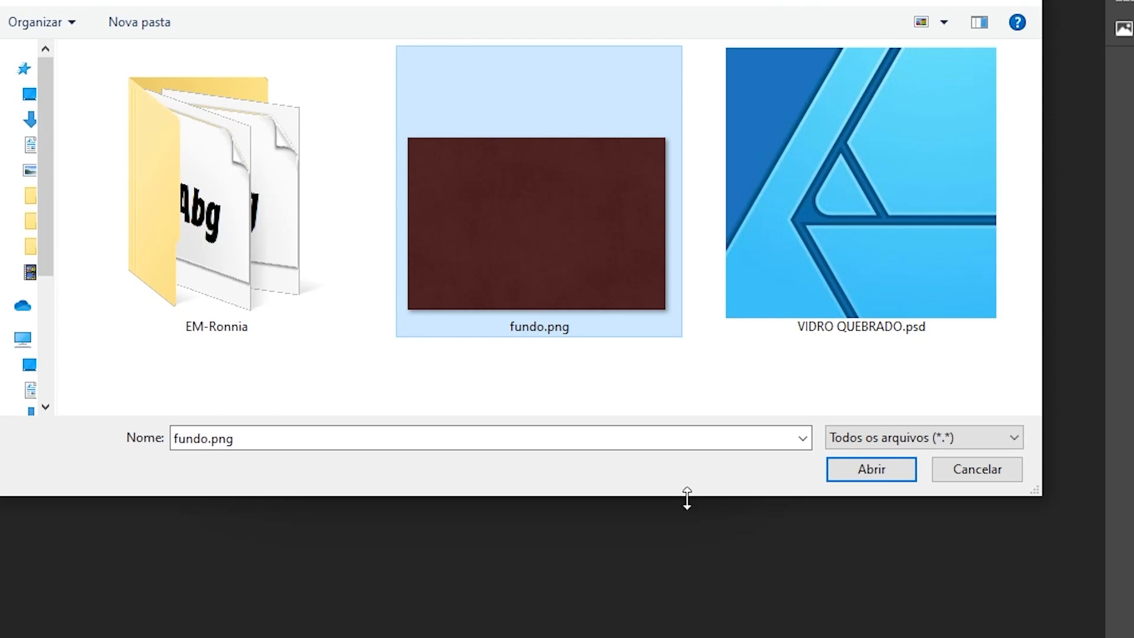
click(864, 472)
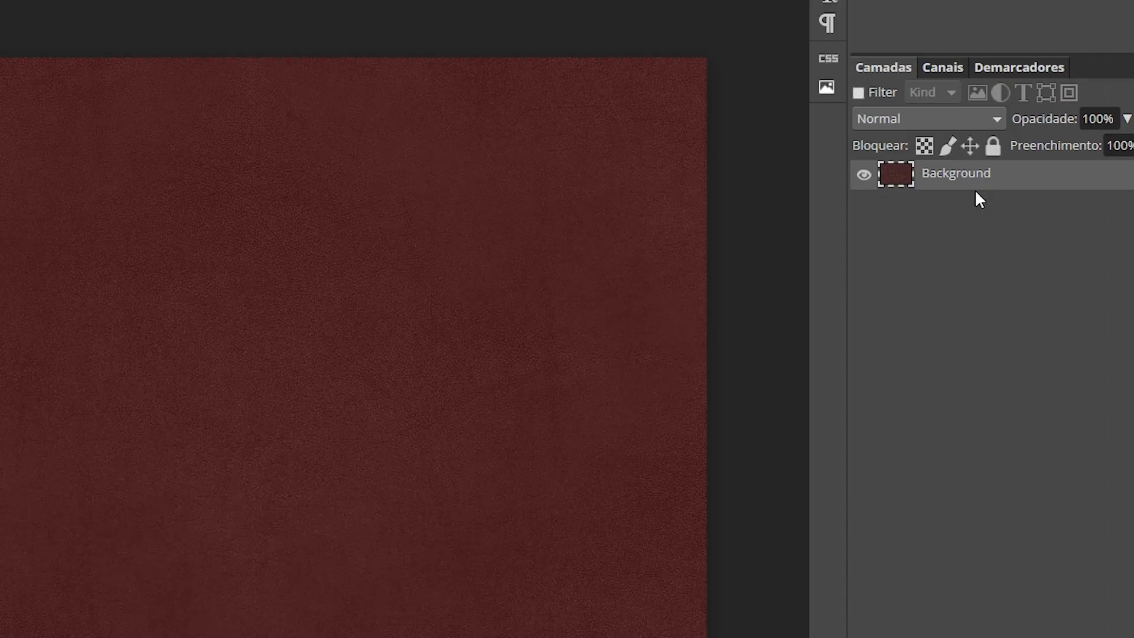
Step: Rename the Background layer as FUNDO
double_click(956, 177)
text(FUNCO)
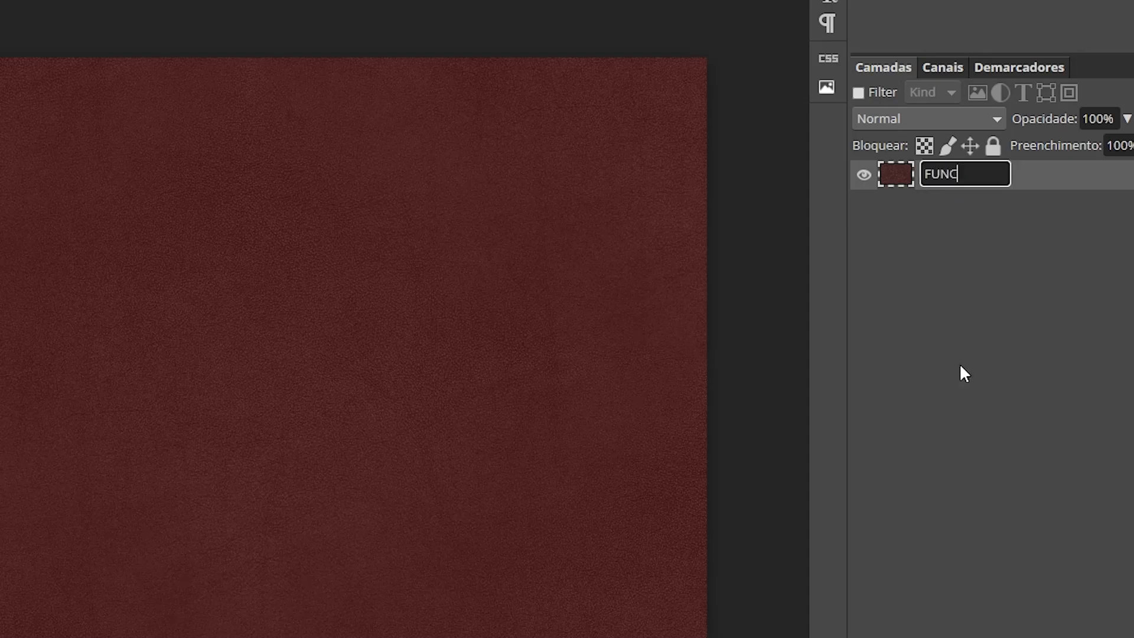
key(BackSpace)
key(BackSpace)
text(DO)
key(Return)
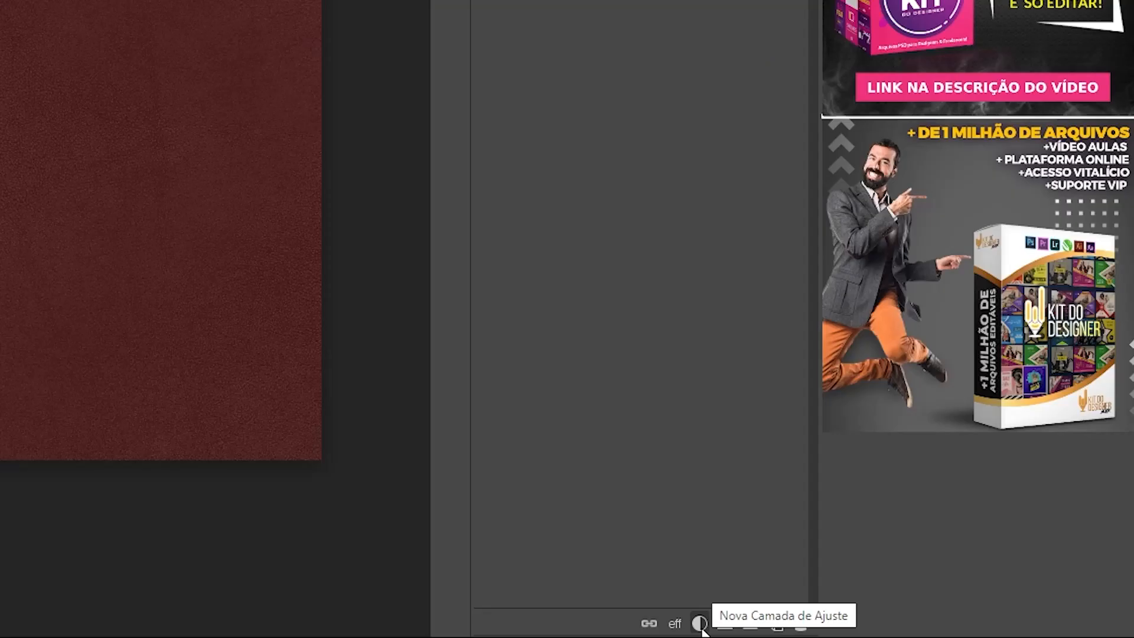
Step: Add a Níveis adjustment layer above FUNDO with the white input at 181 and the midtones at 1.11
click(699, 623)
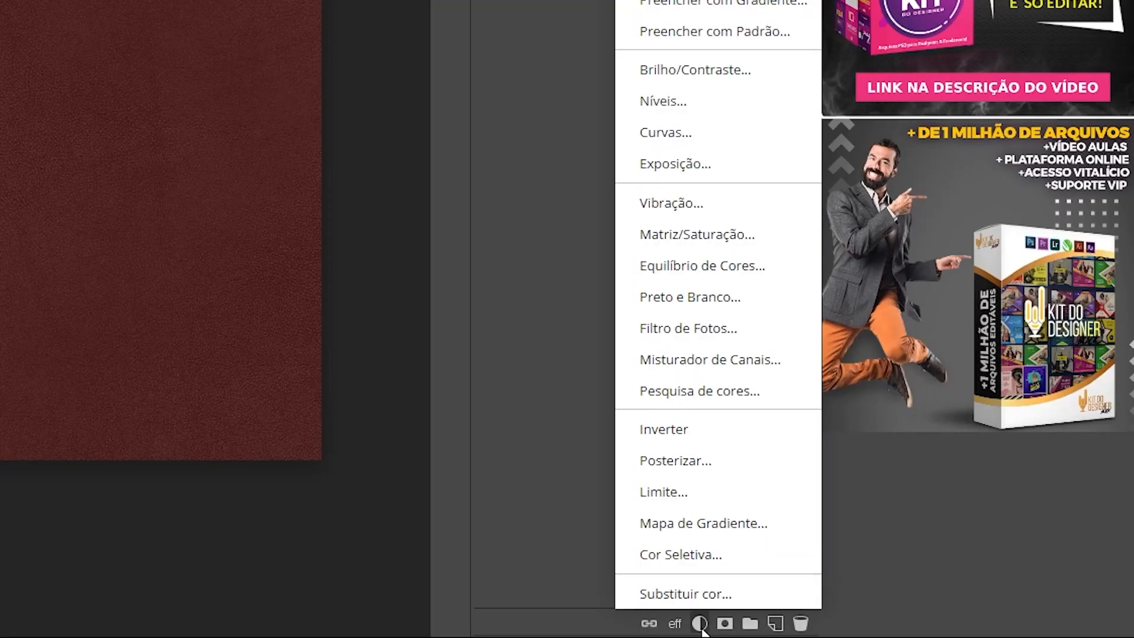
click(662, 107)
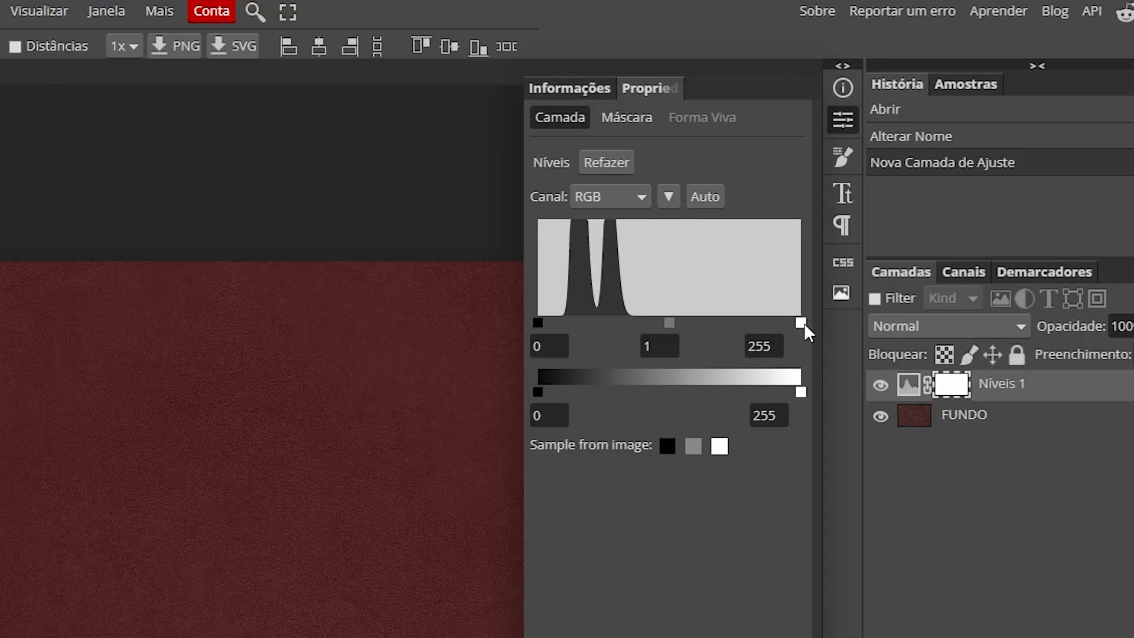
drag(801, 322, 725, 323)
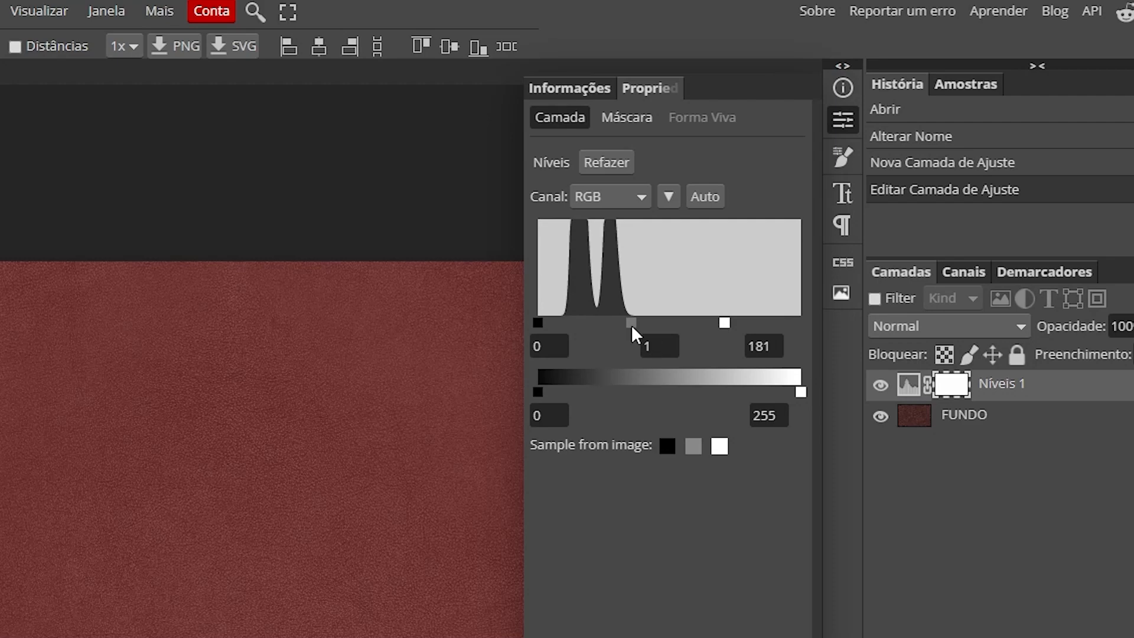
drag(632, 320, 624, 321)
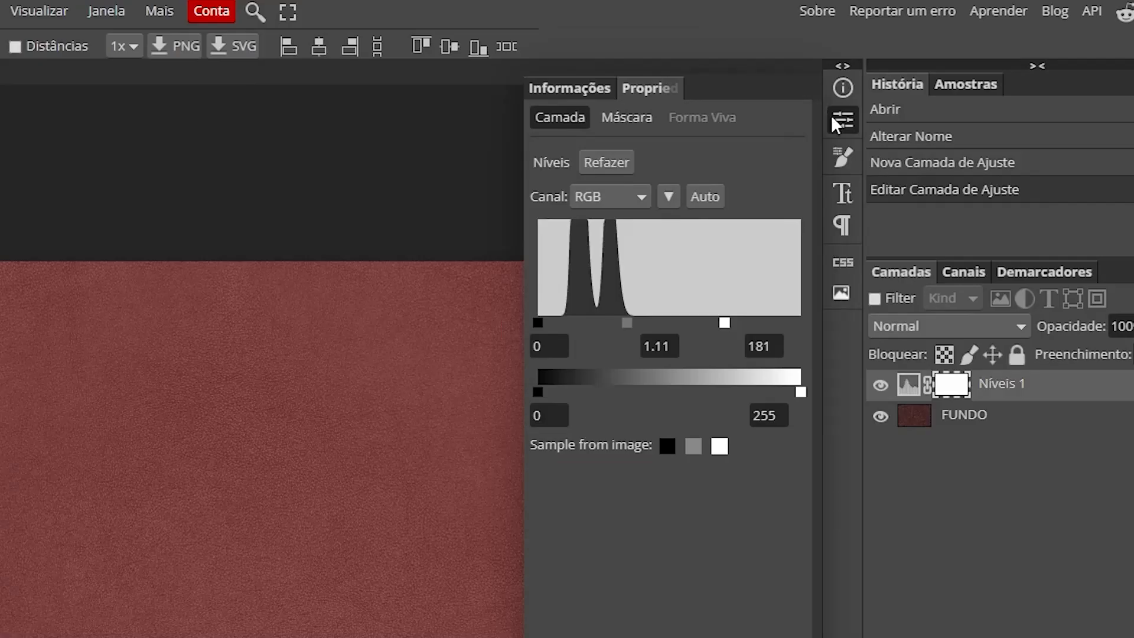
click(834, 120)
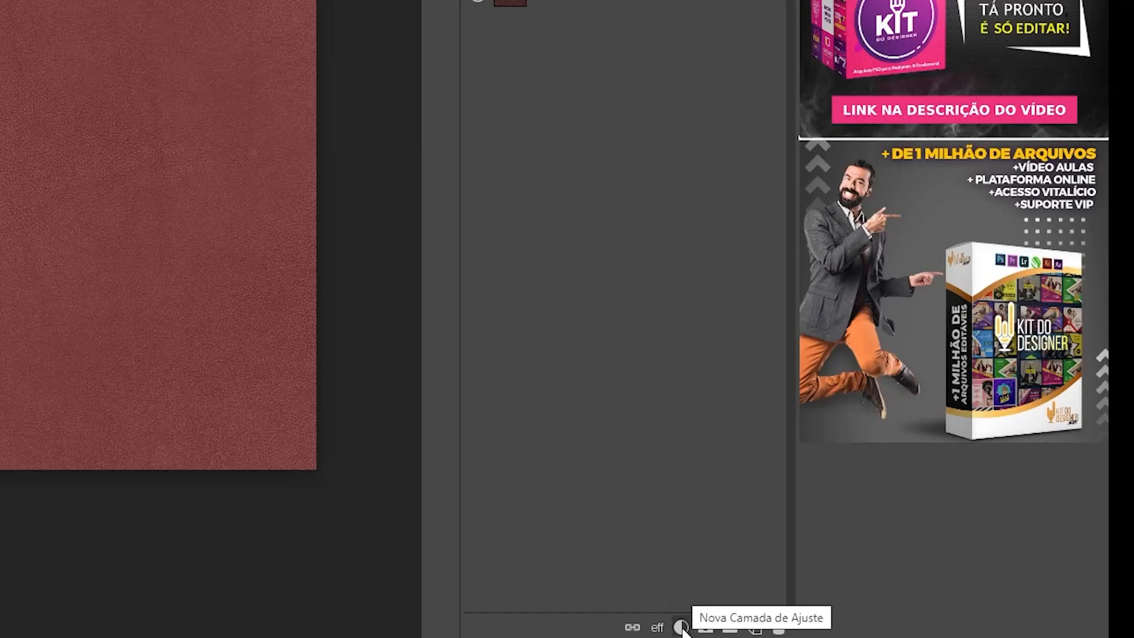
Step: Add a gradient fill layer above the levels adjustment and set the gradient's starting colour to d6d6d6
click(681, 627)
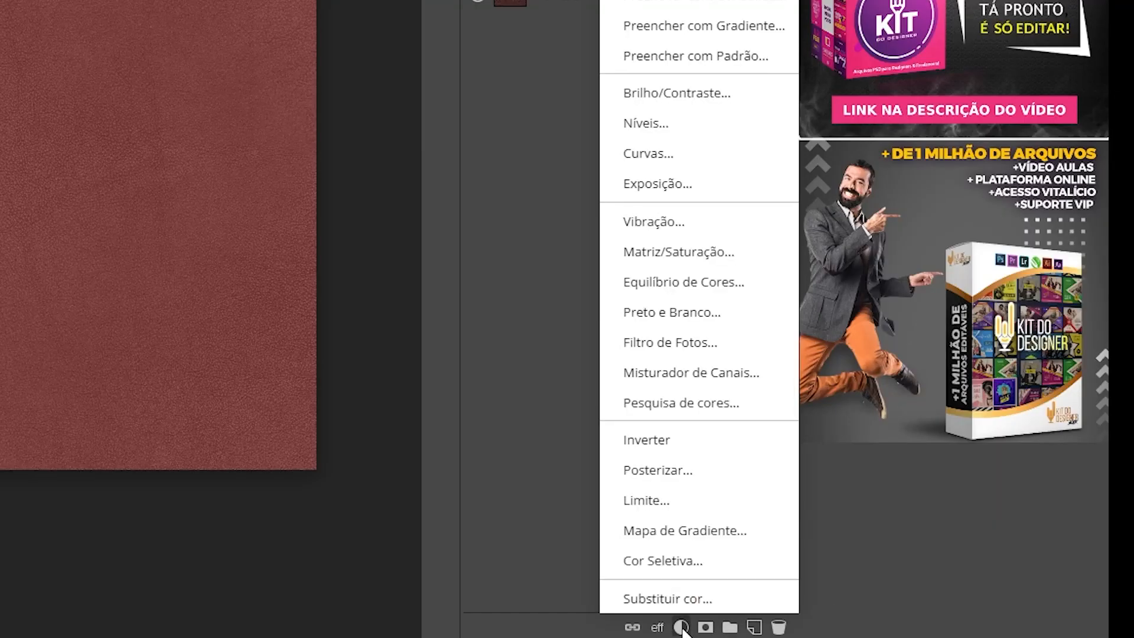
click(731, 32)
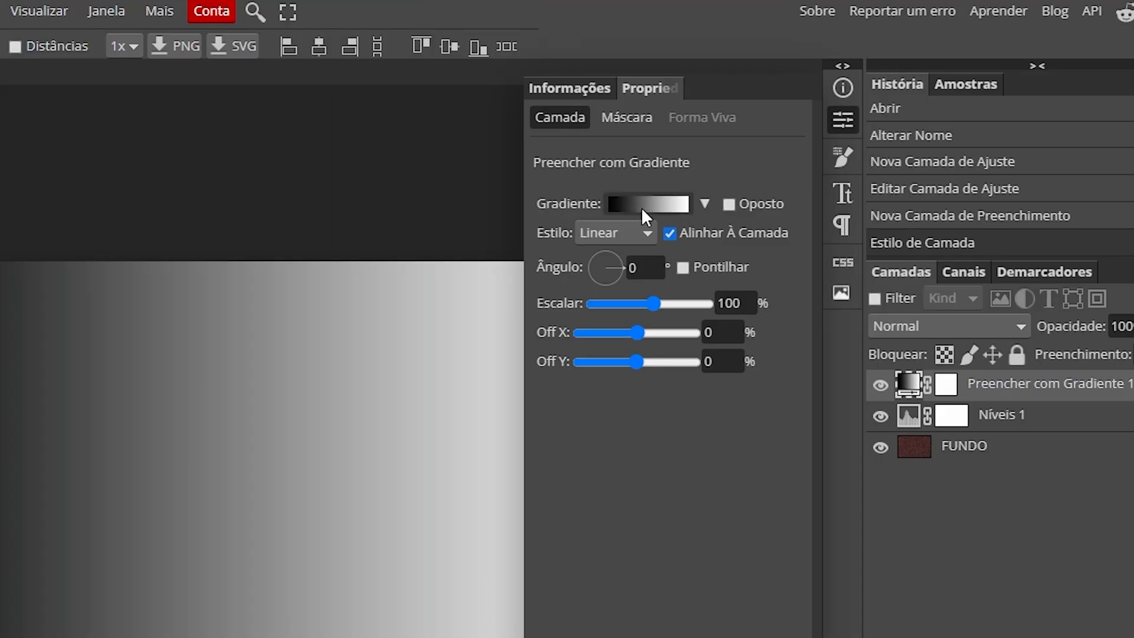
click(643, 204)
drag(621, 297, 620, 276)
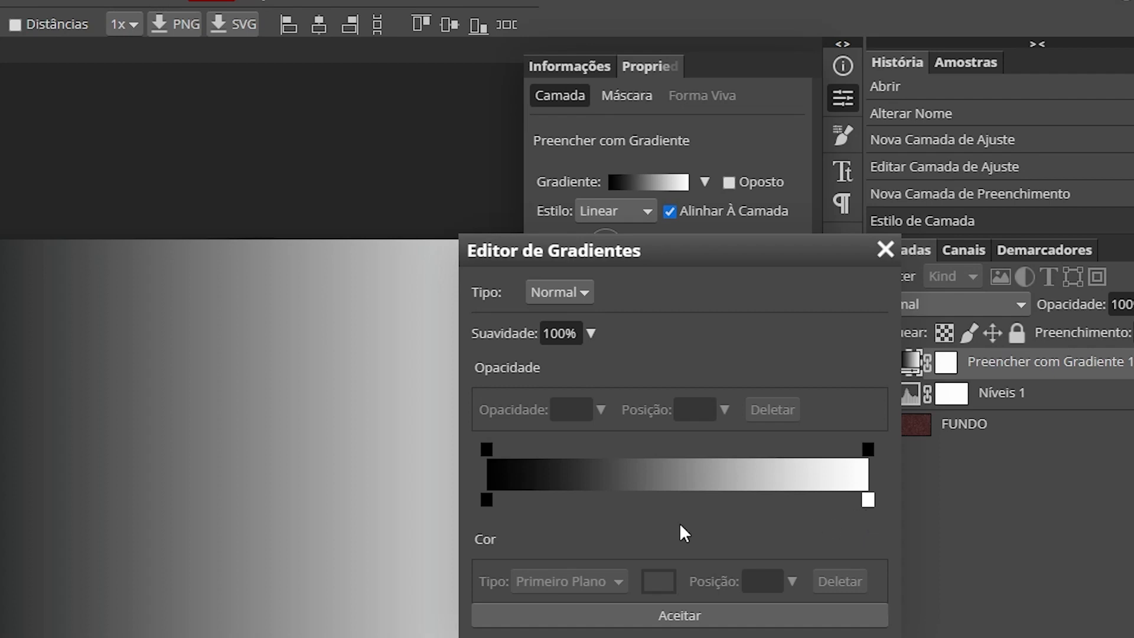
click(486, 500)
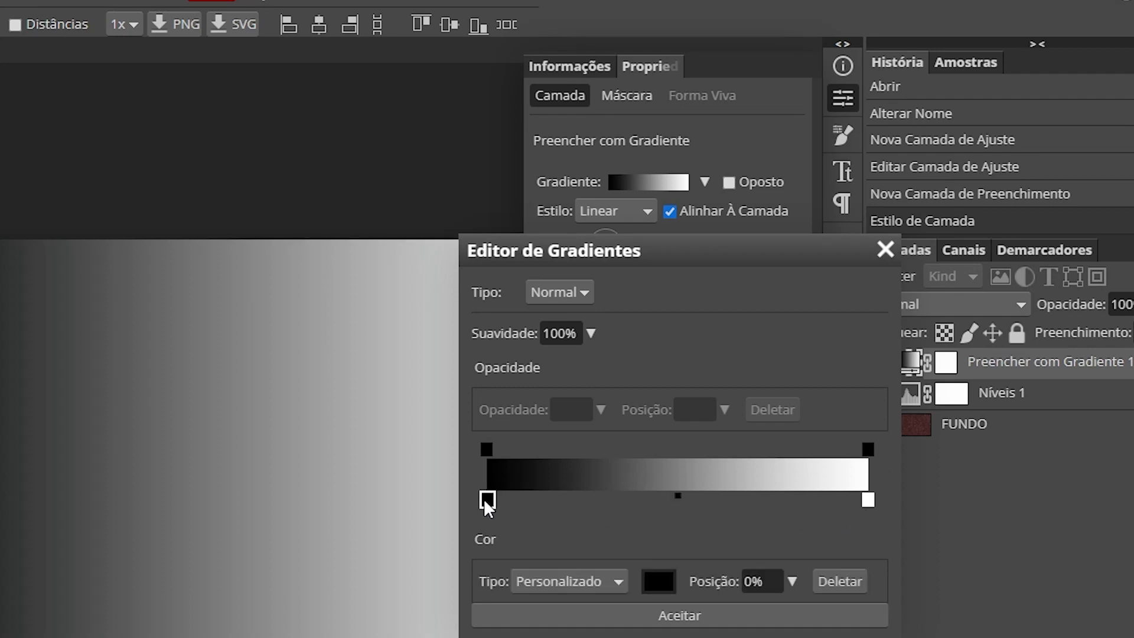
click(660, 584)
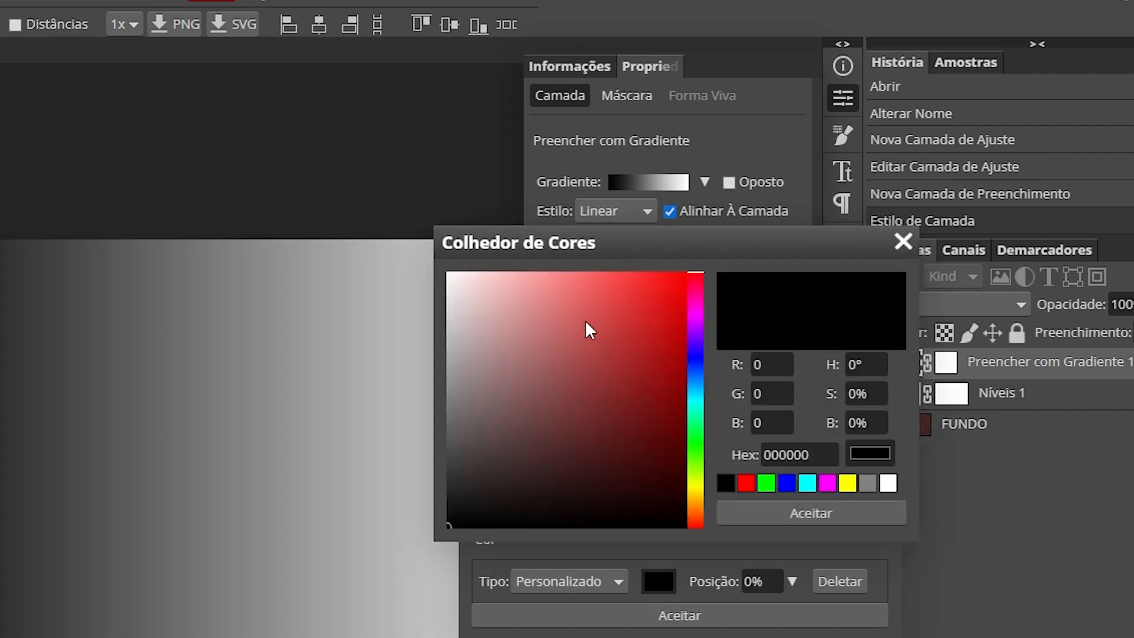
click(450, 315)
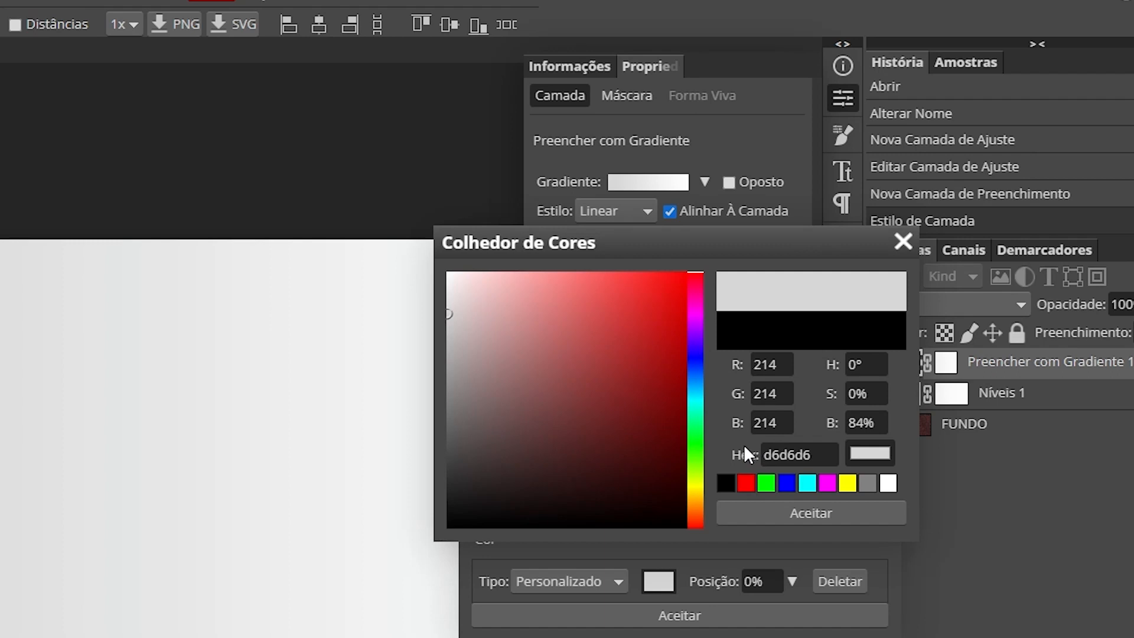
click(813, 511)
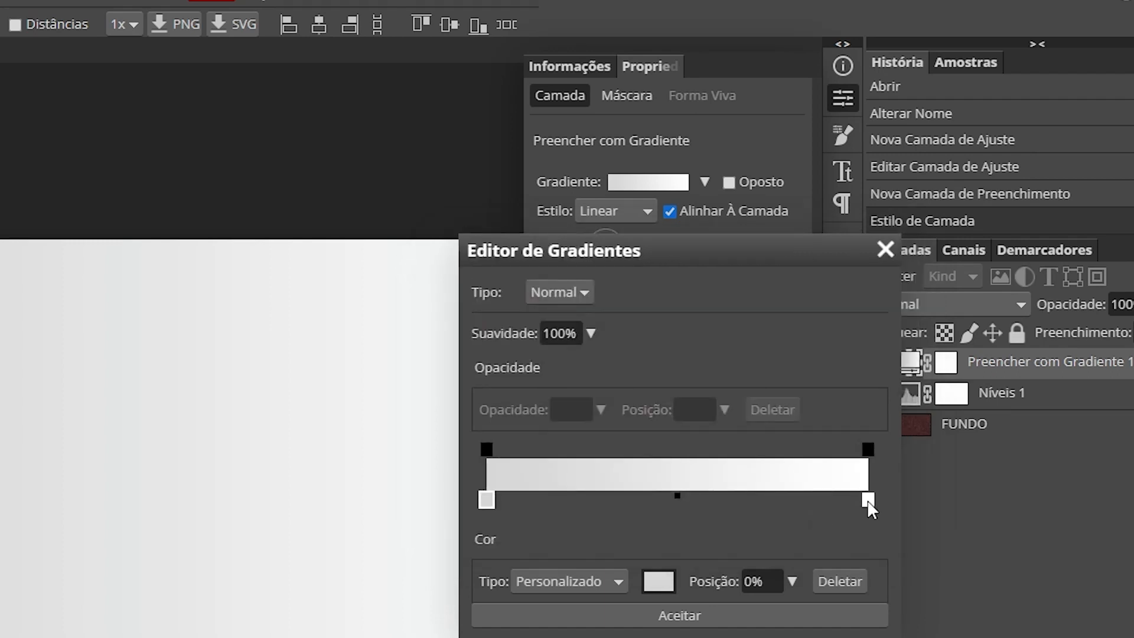
Step: Set the gradient's end colour to a6a6a6 and accept the gradient
click(868, 500)
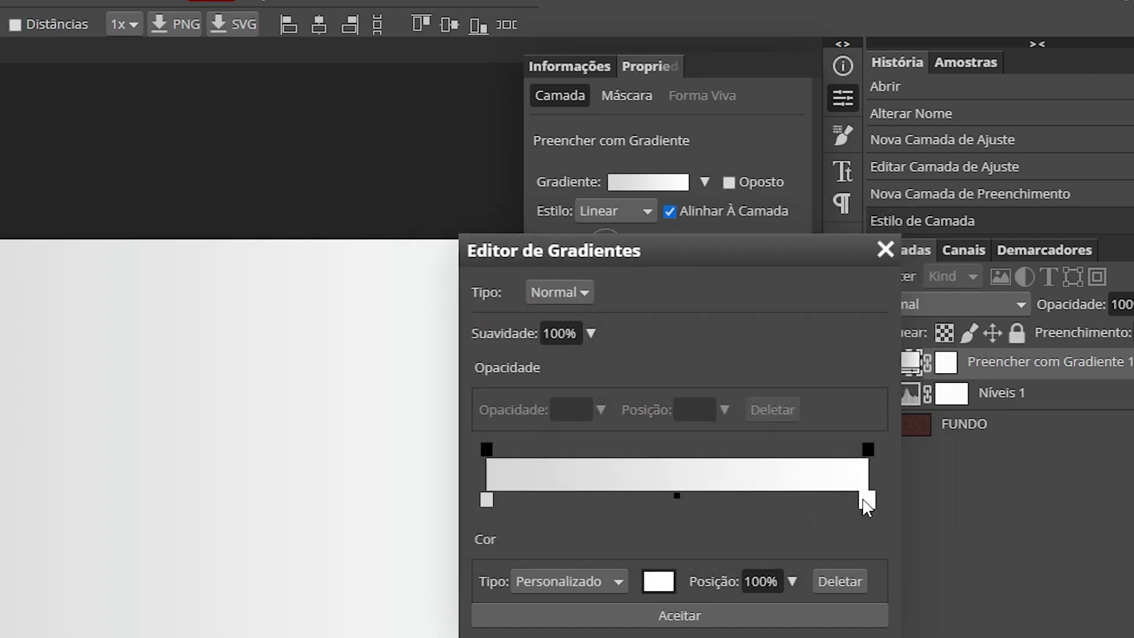
click(663, 585)
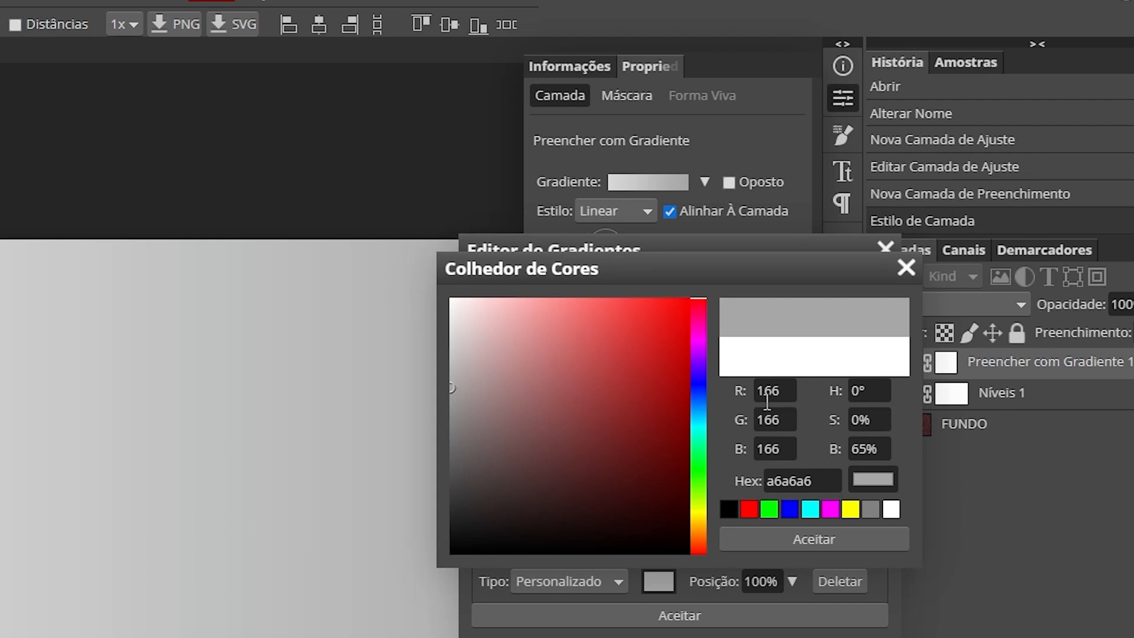
click(803, 537)
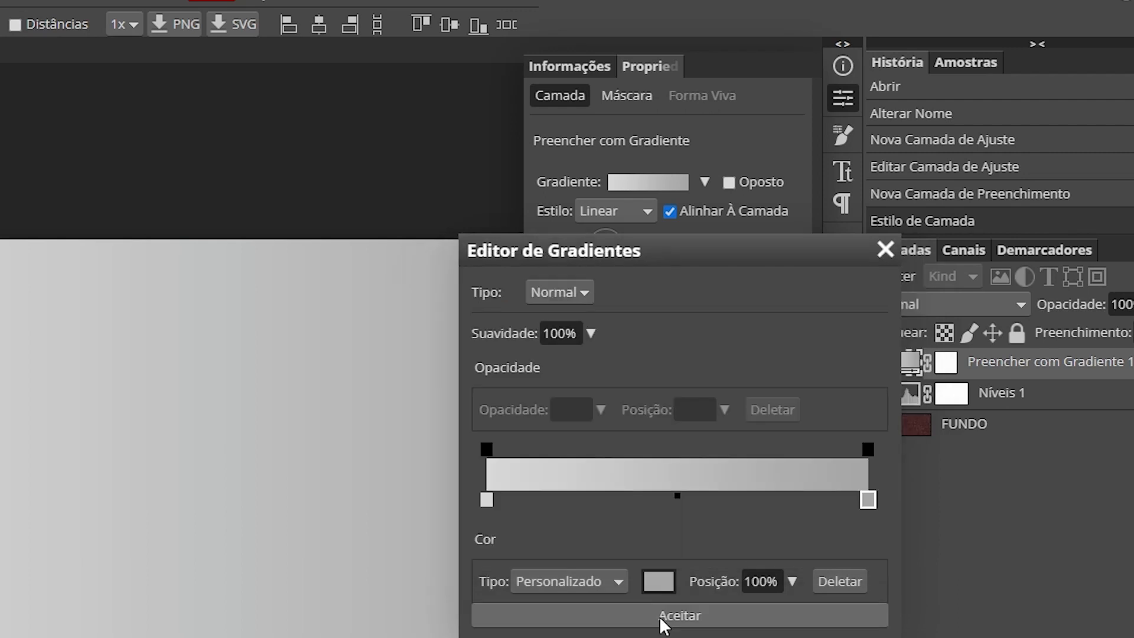
click(662, 617)
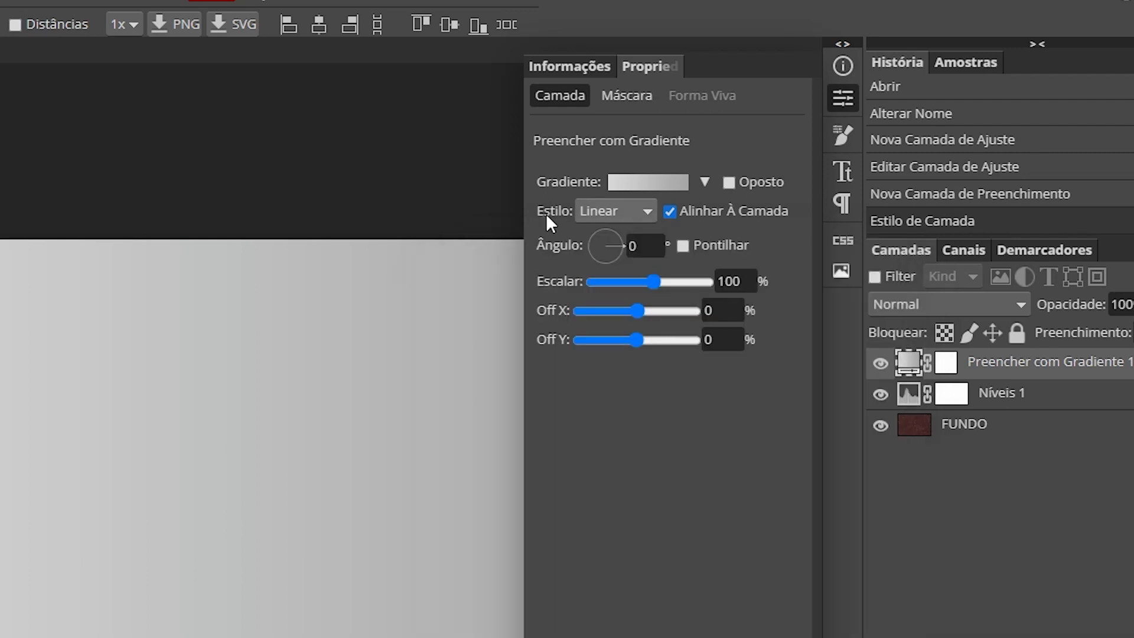
Step: Make the gradient fill Radial with a 250% scale and a 90° angle, and enable Pontilhar
click(647, 210)
click(607, 254)
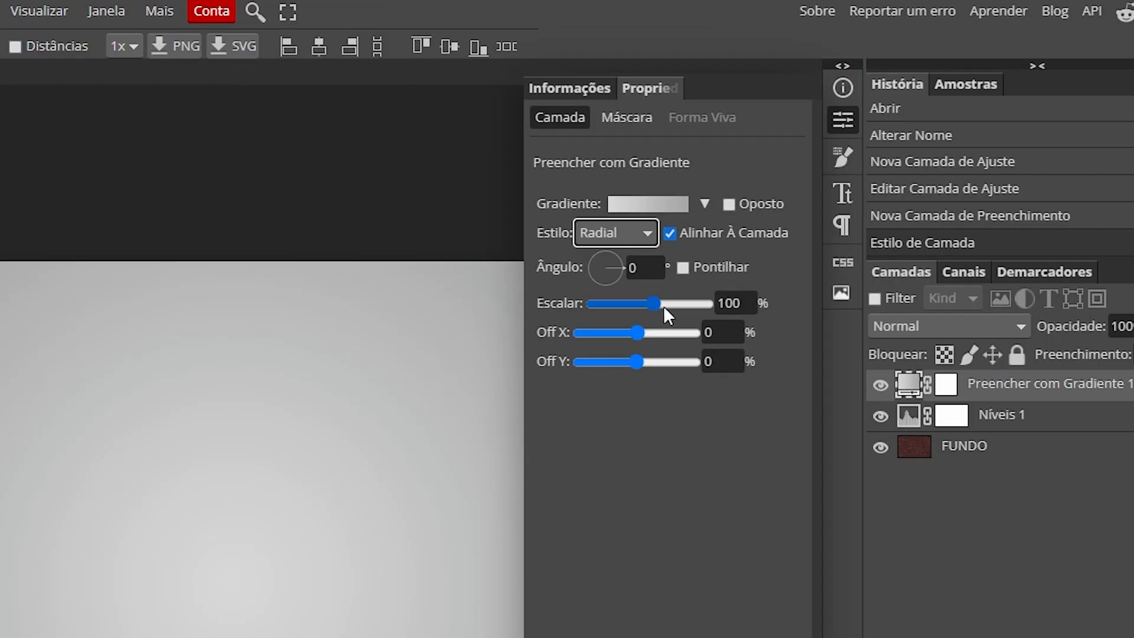
click(743, 303)
text(250)
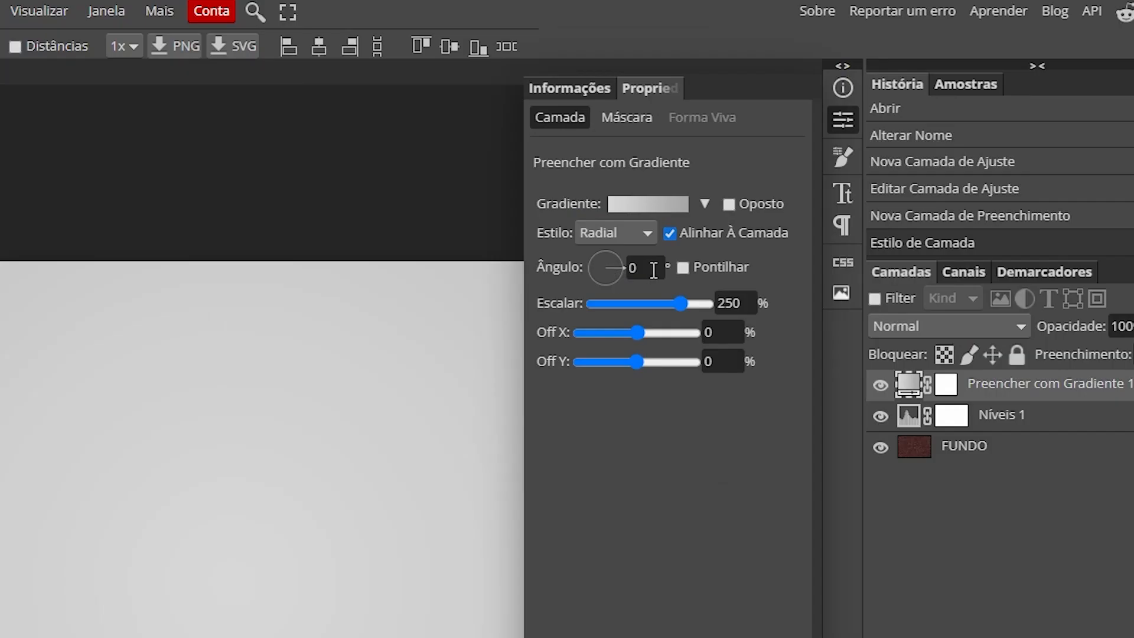
click(555, 159)
text(90)
click(682, 268)
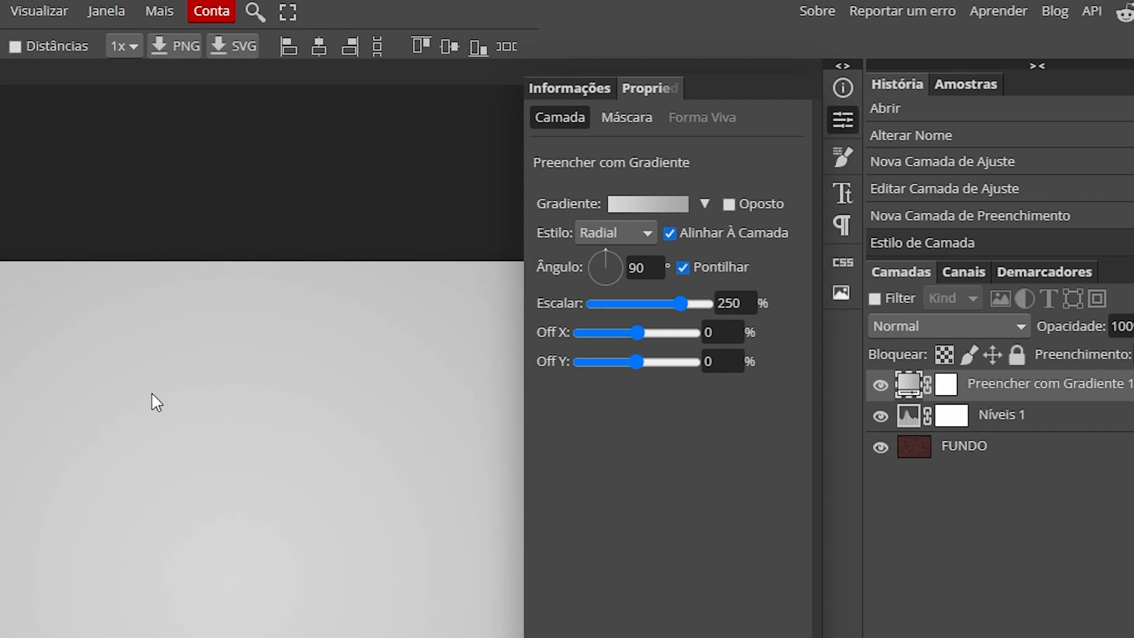
click(842, 123)
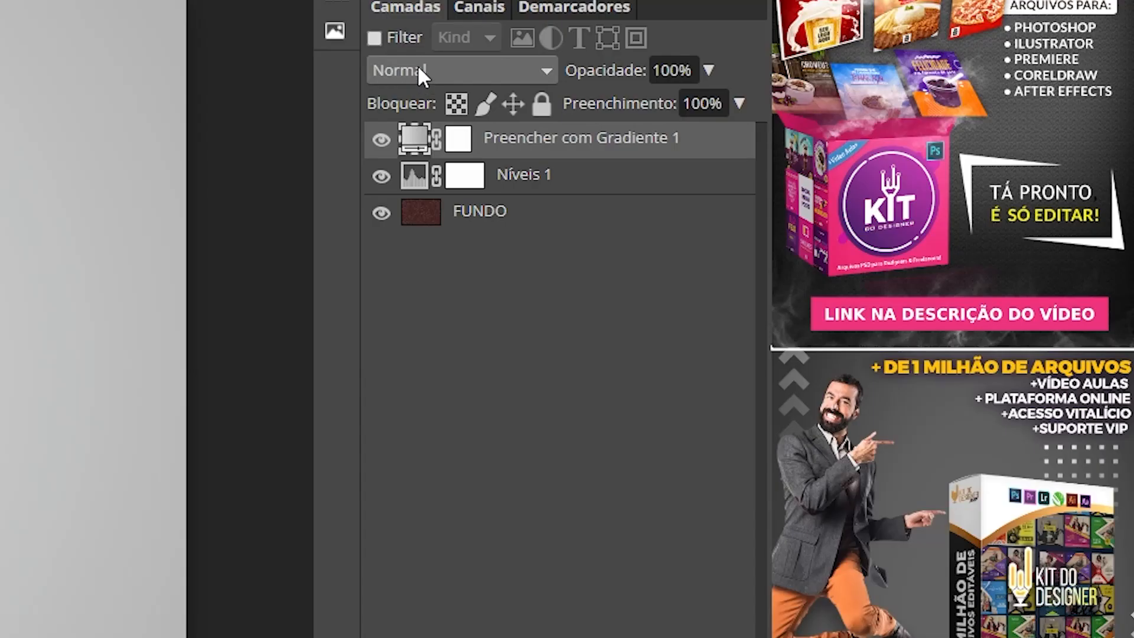
Step: Set the gradient fill layer's blend mode to Superexposição de Cor
click(420, 73)
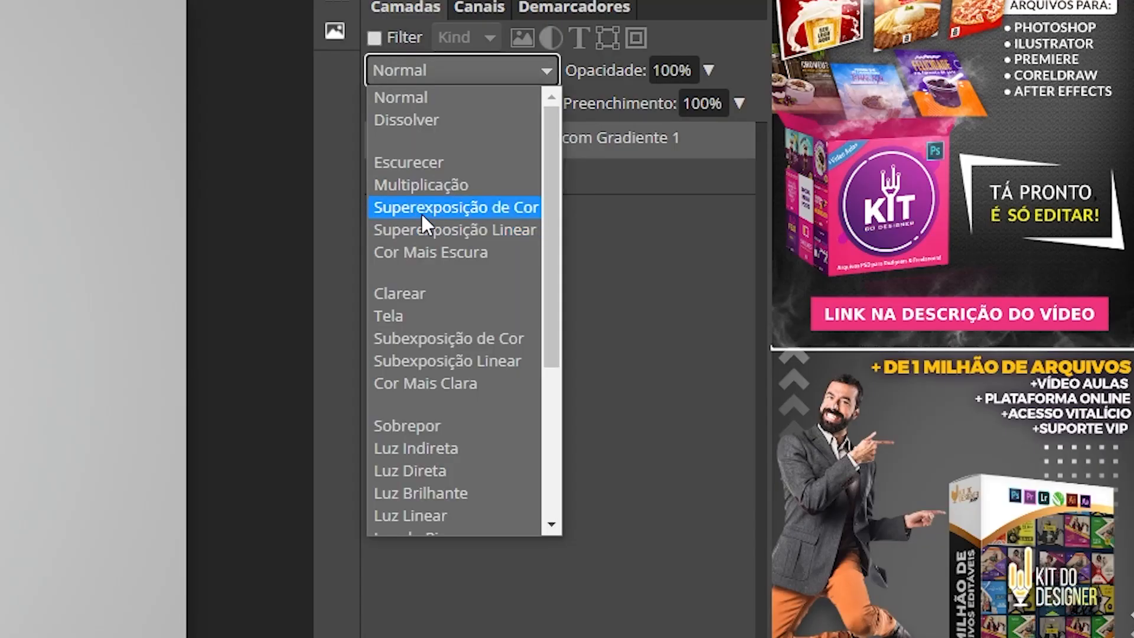
click(494, 209)
click(751, 229)
click(751, 247)
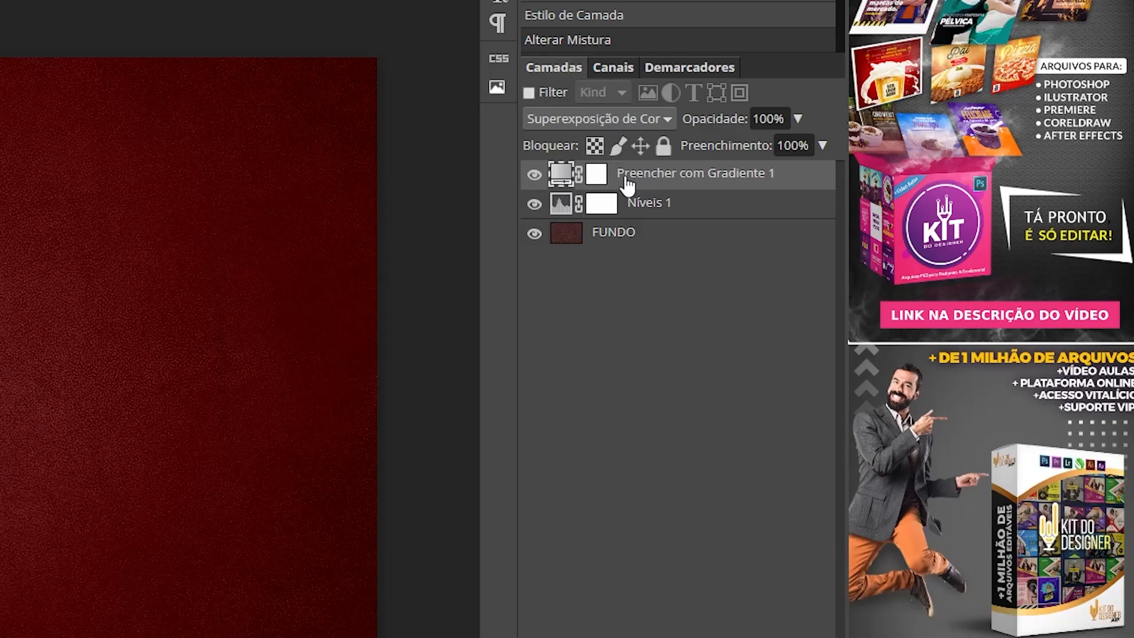
Step: Group the gradient, levels and background layers, name the group FUNDO, and check it by toggling its visibility
shift+click(621, 235)
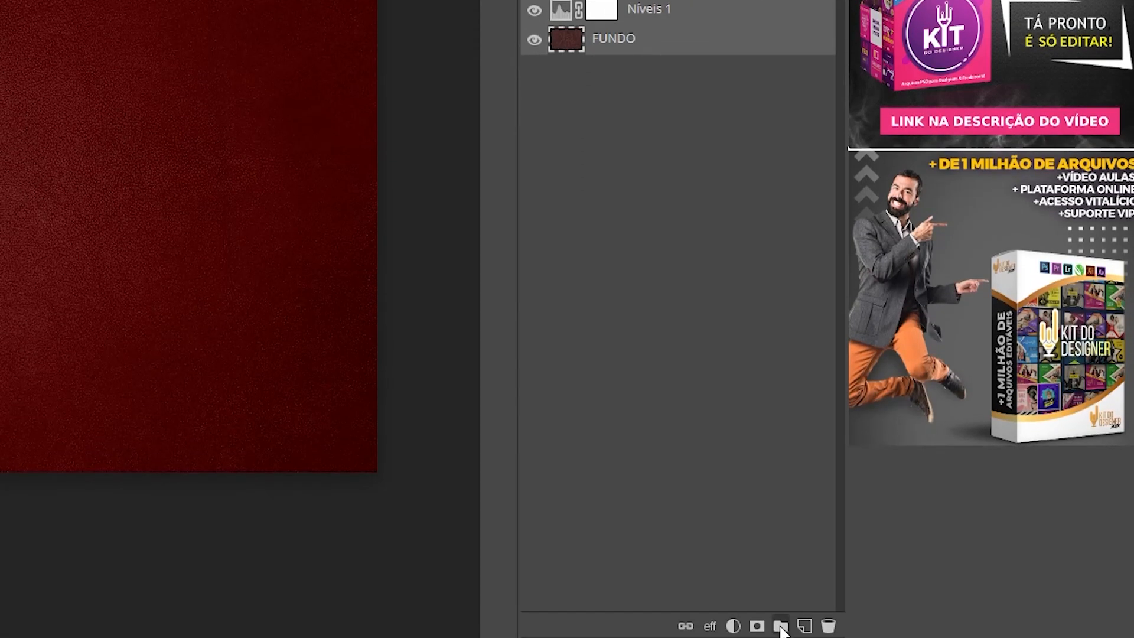
click(780, 625)
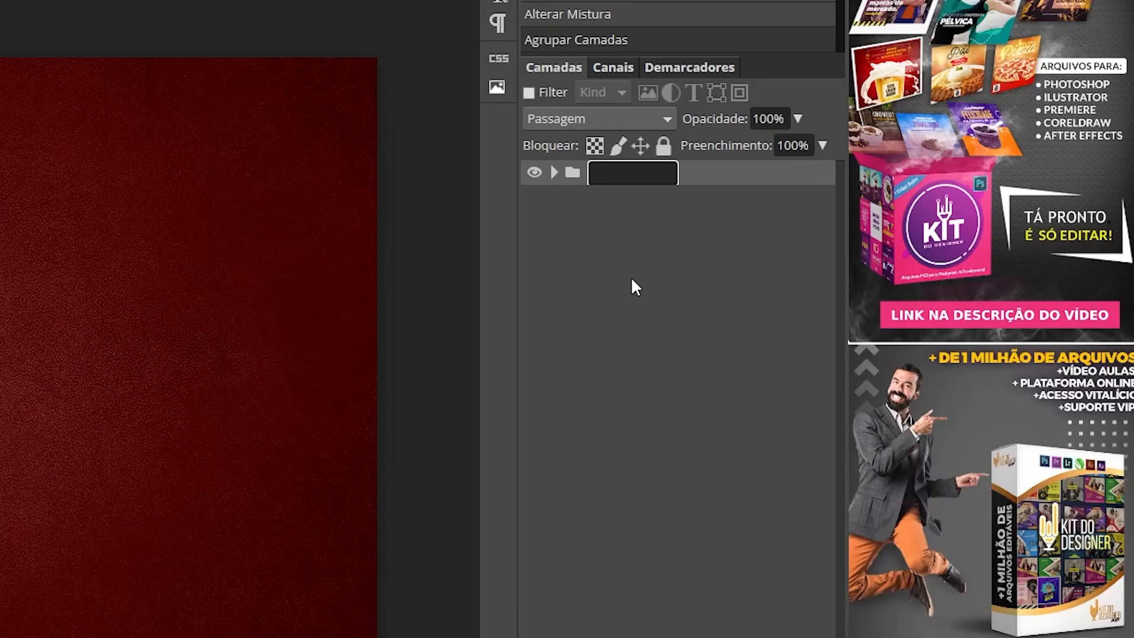
text(FUNDO)
key(Return)
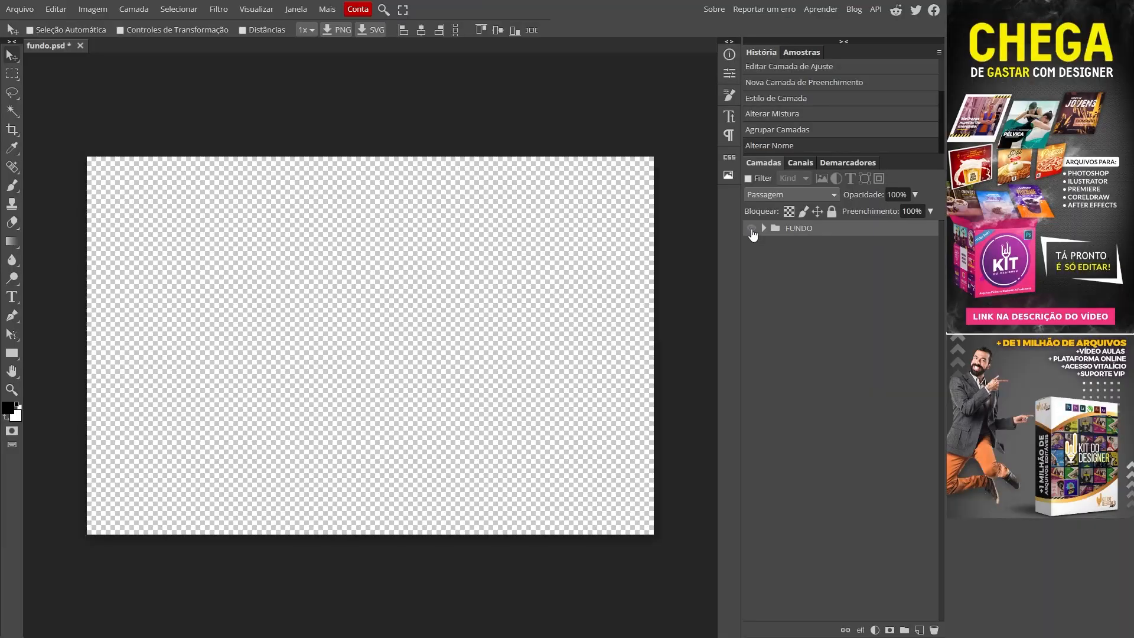
click(751, 229)
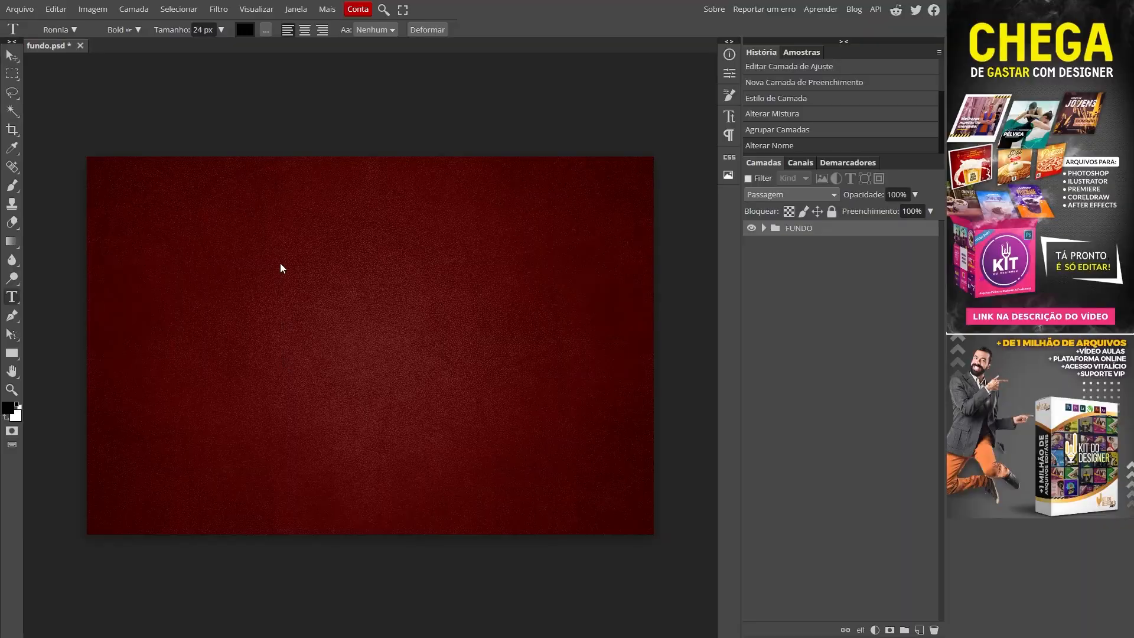
Step: Start a text line in the upper-left part of the canvas with the Ronnia font in the Bold style
click(205, 329)
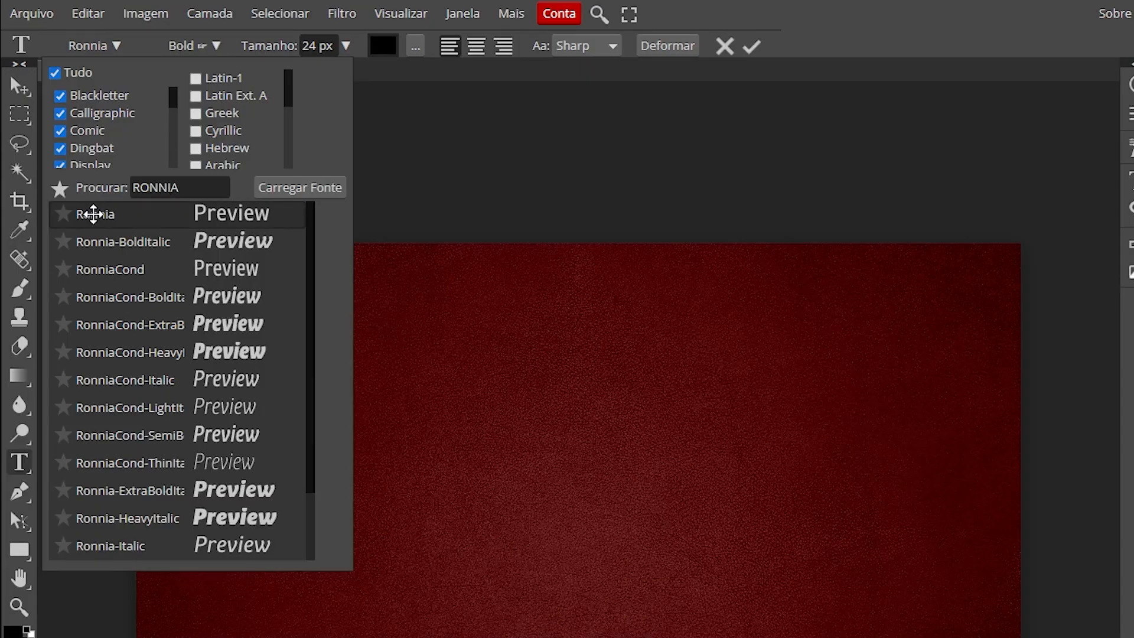
click(93, 213)
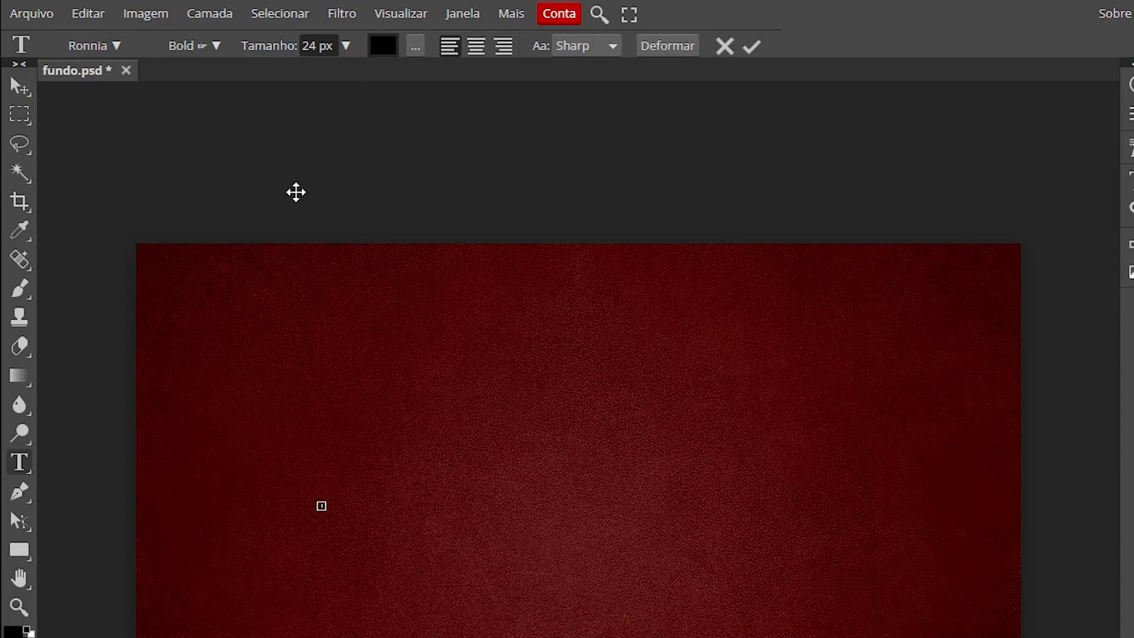
click(195, 45)
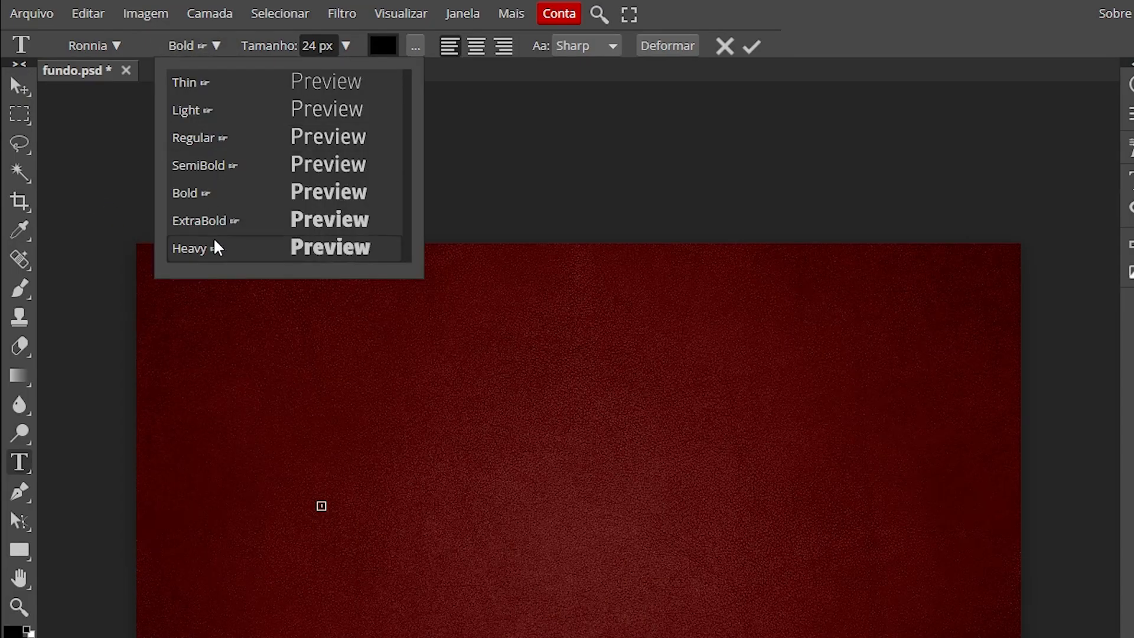
click(197, 200)
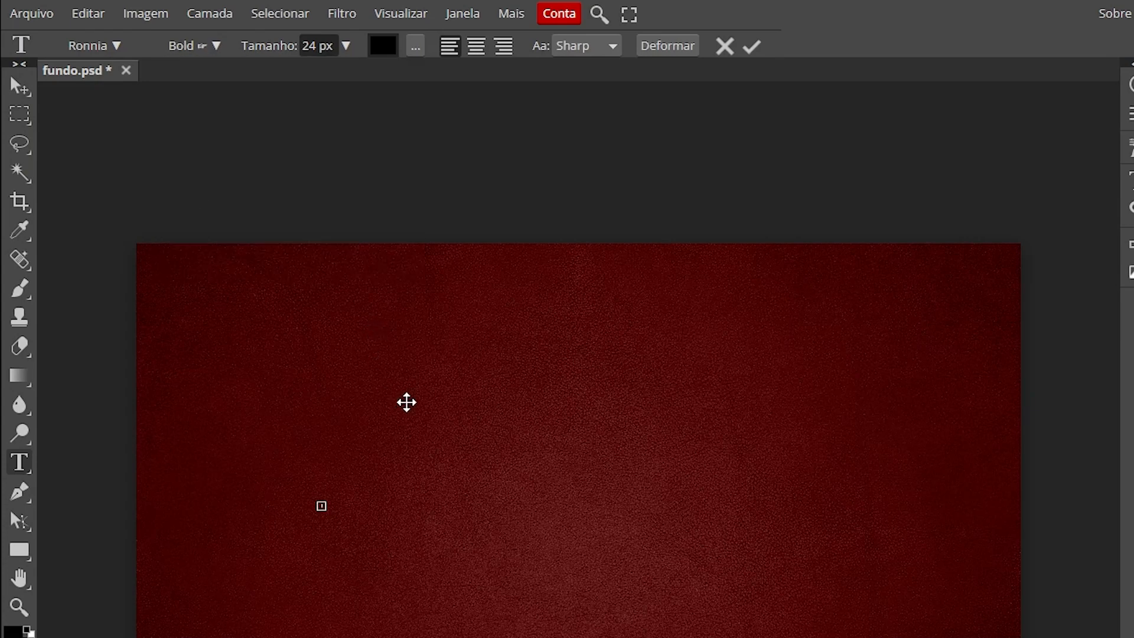
Step: Set the text colour to white and the text size to 200 px
click(387, 59)
drag(156, 186, 71, 160)
click(526, 403)
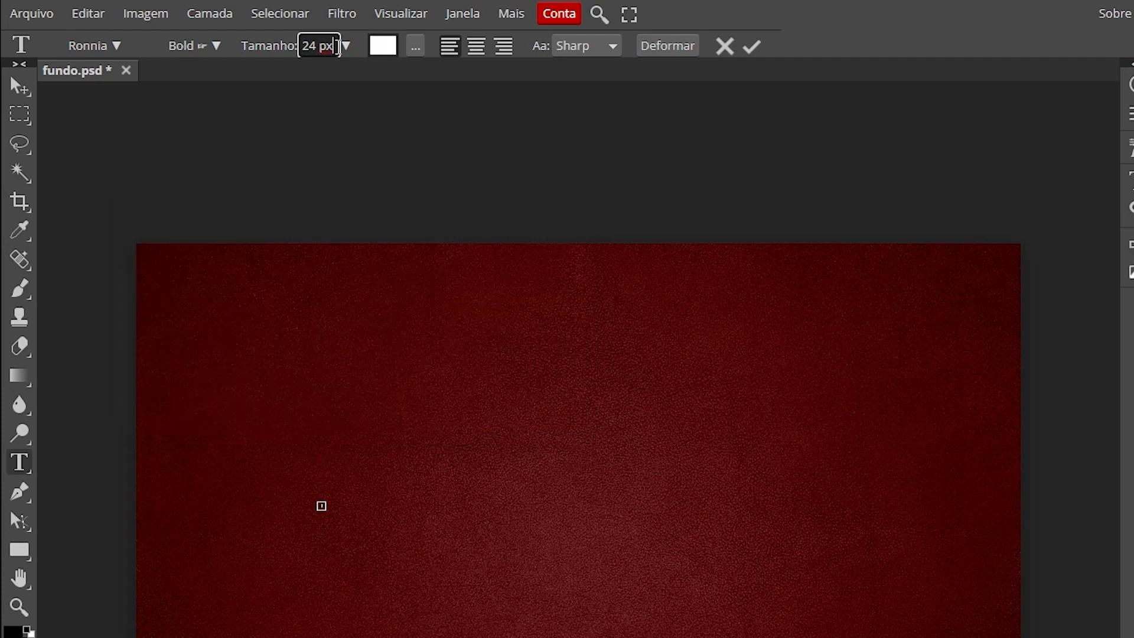
drag(337, 45, 225, 43)
text(200)
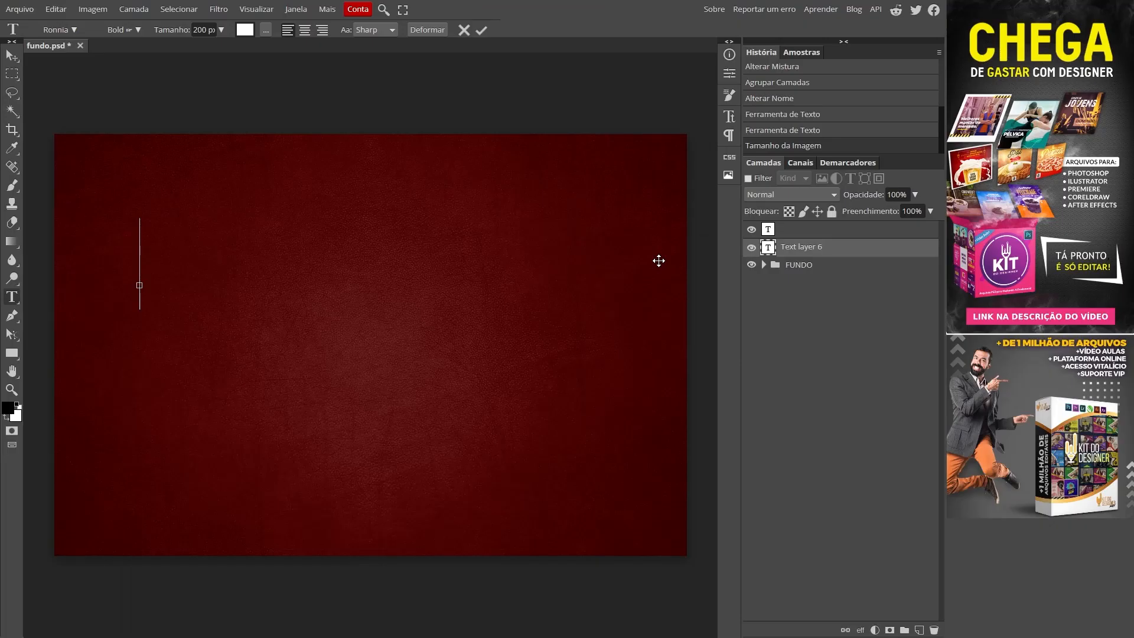
Step: Enter the text QUEBRADO and move it slightly down on the canvas
text(QUEBRADO)
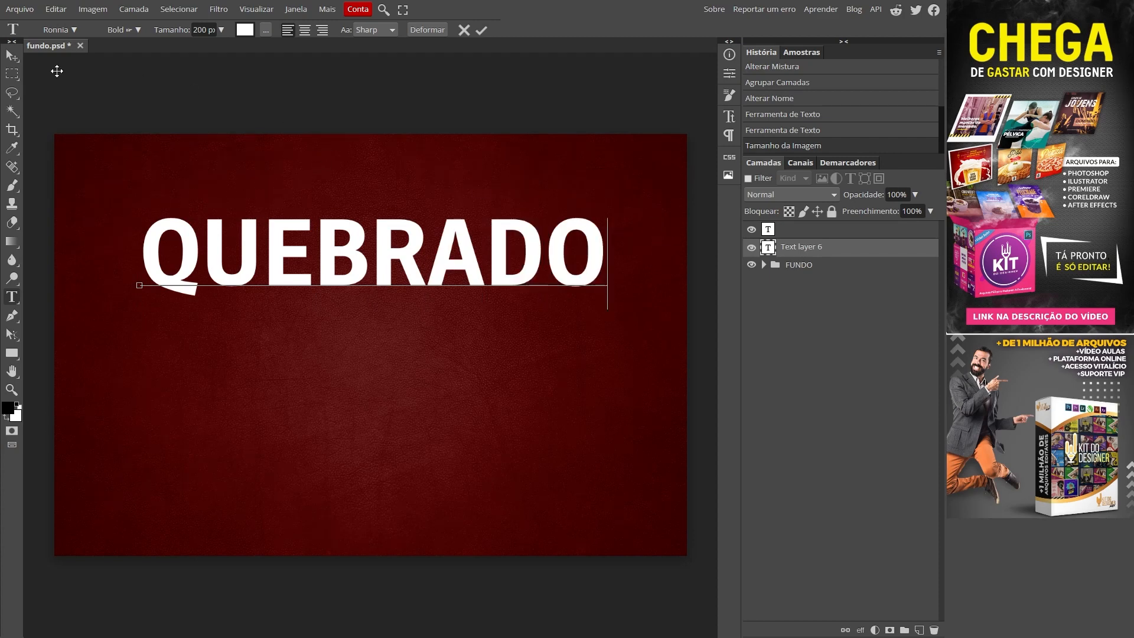
click(11, 54)
drag(390, 257, 391, 303)
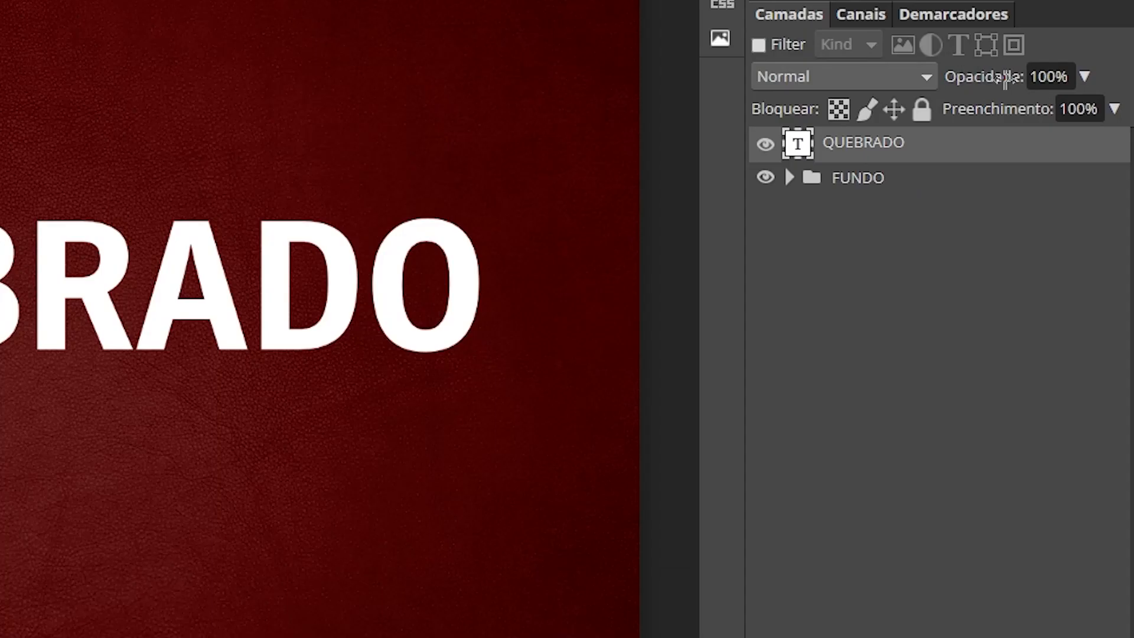
Step: Set the QUEBRADO layer's Preenchimento to 0% and duplicate the layer twice
click(1114, 109)
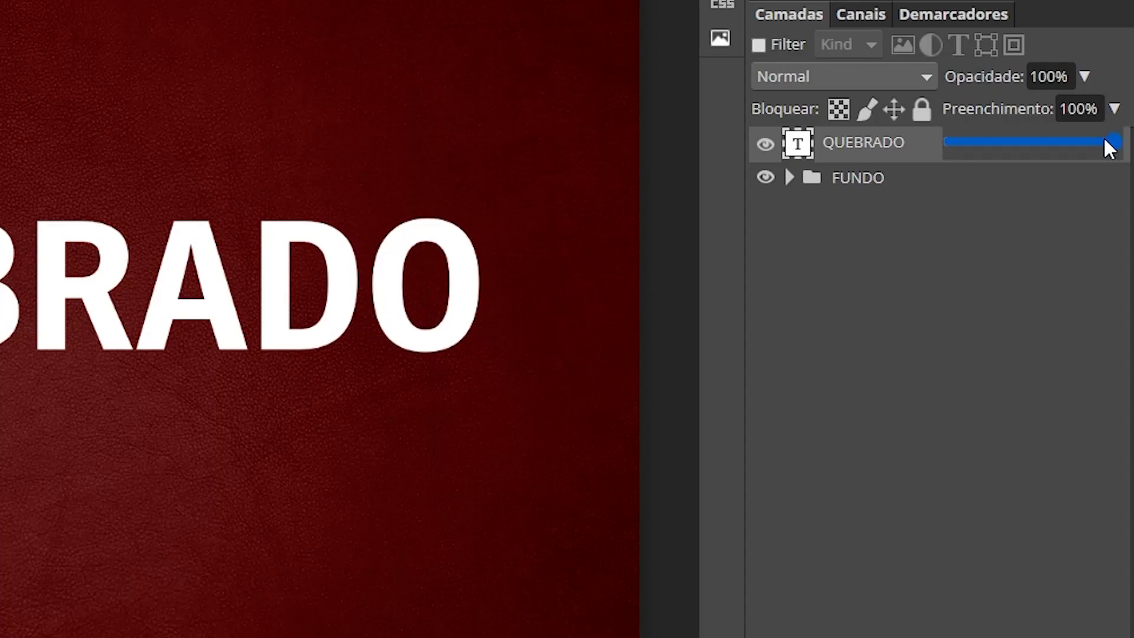
drag(1106, 145, 947, 143)
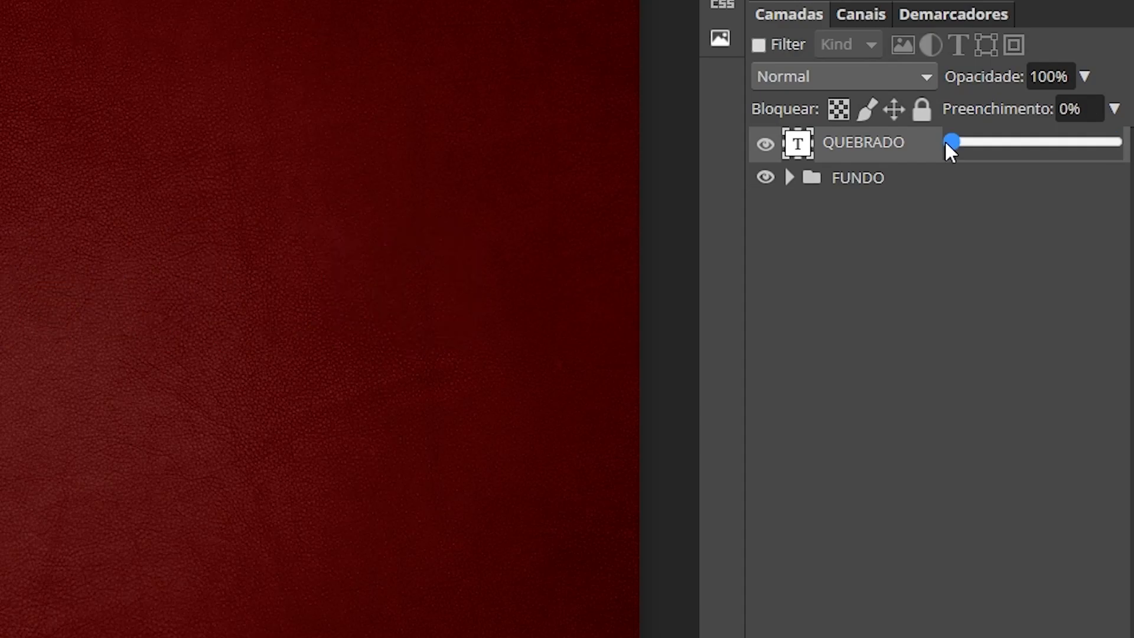
click(1010, 247)
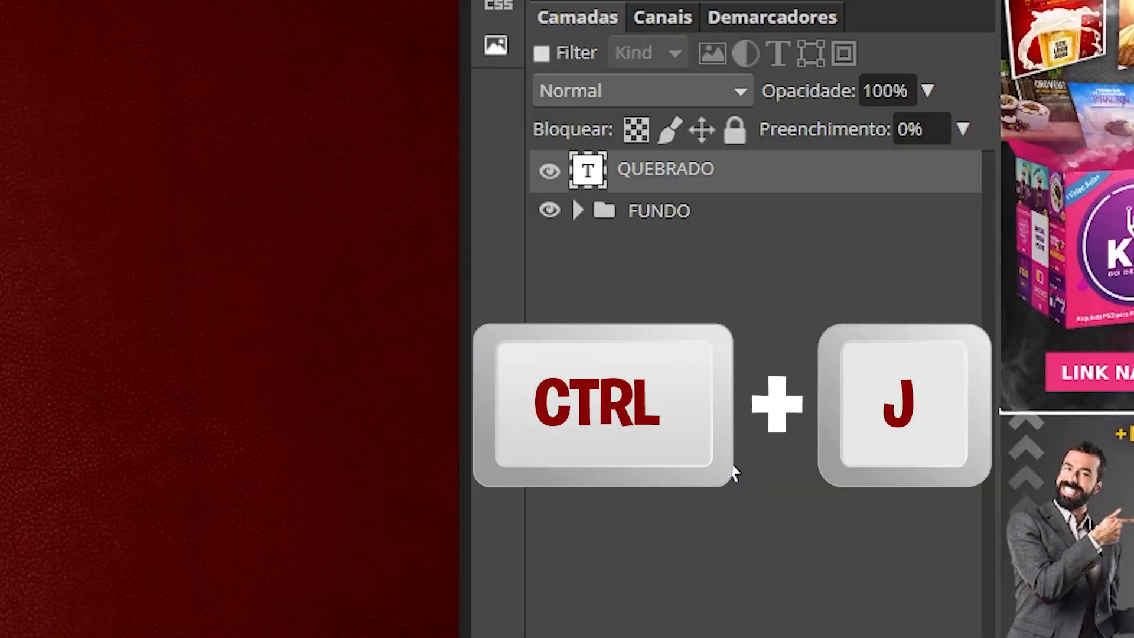
key(ctrl+j)
key(ctrl+j)
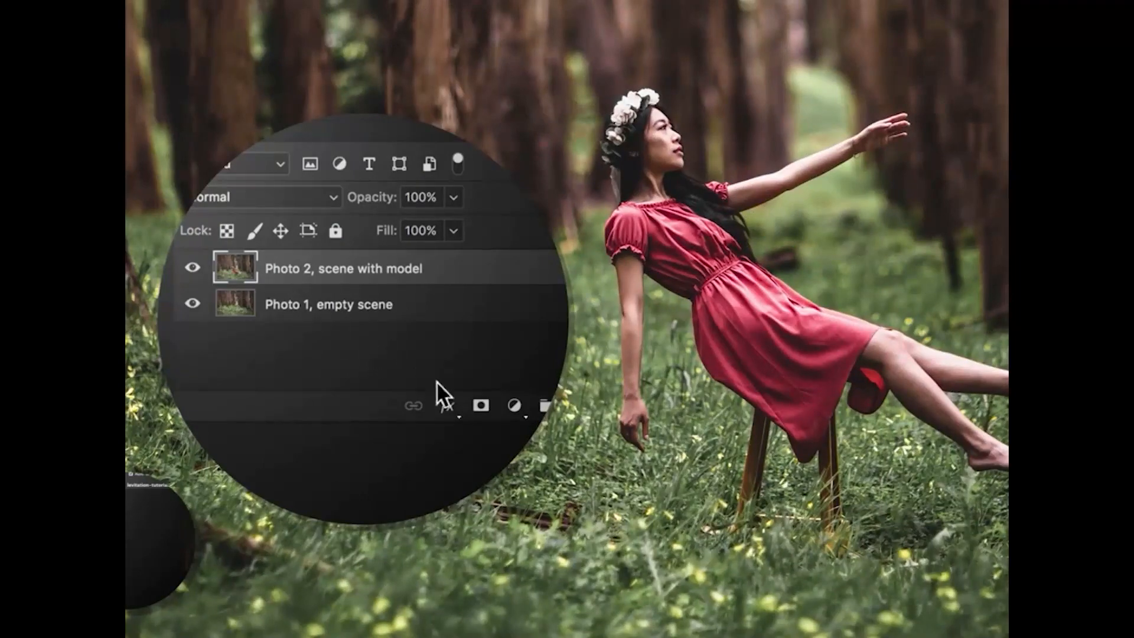
click(480, 405)
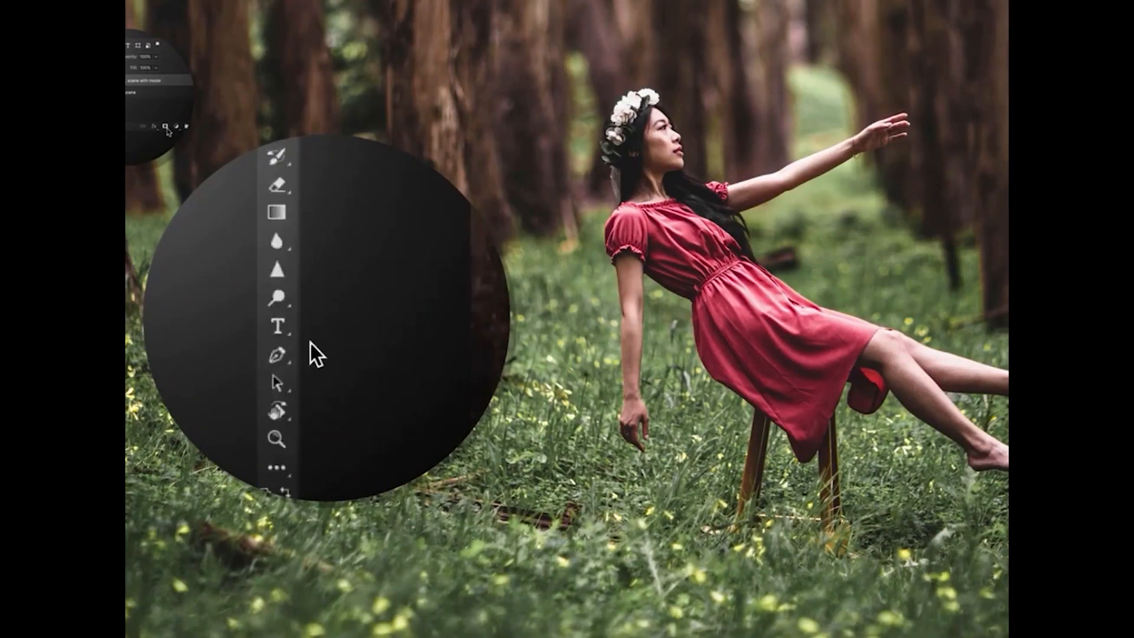
click(287, 297)
mouse_move(894, 481)
mouse_down()
mouse_move(888, 306)
mouse_move(729, 306)
mouse_move(730, 455)
mouse_up()
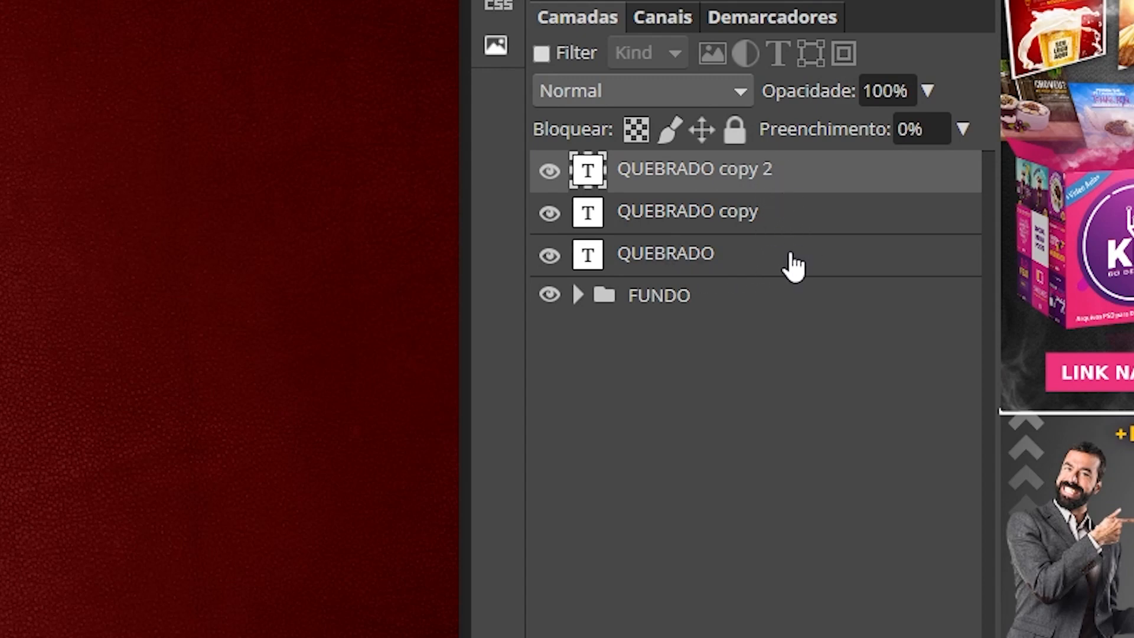
Step: Add a Sombra Externa to the original QUEBRADO layer with blend mode Superexposição de Cor and colour 837777
double_click(834, 272)
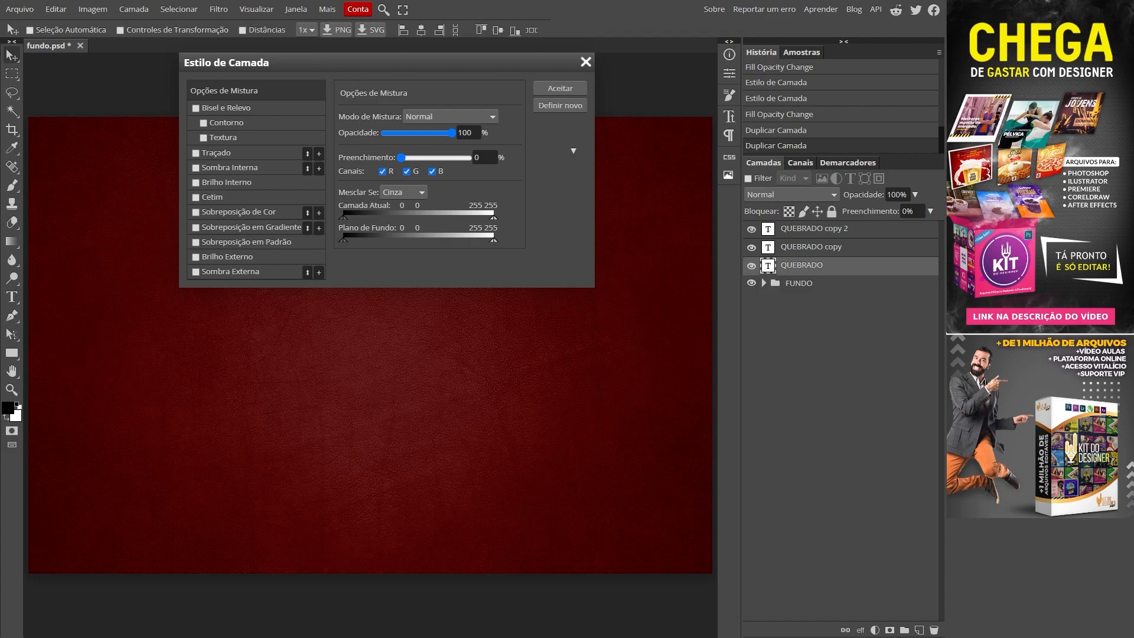
click(227, 275)
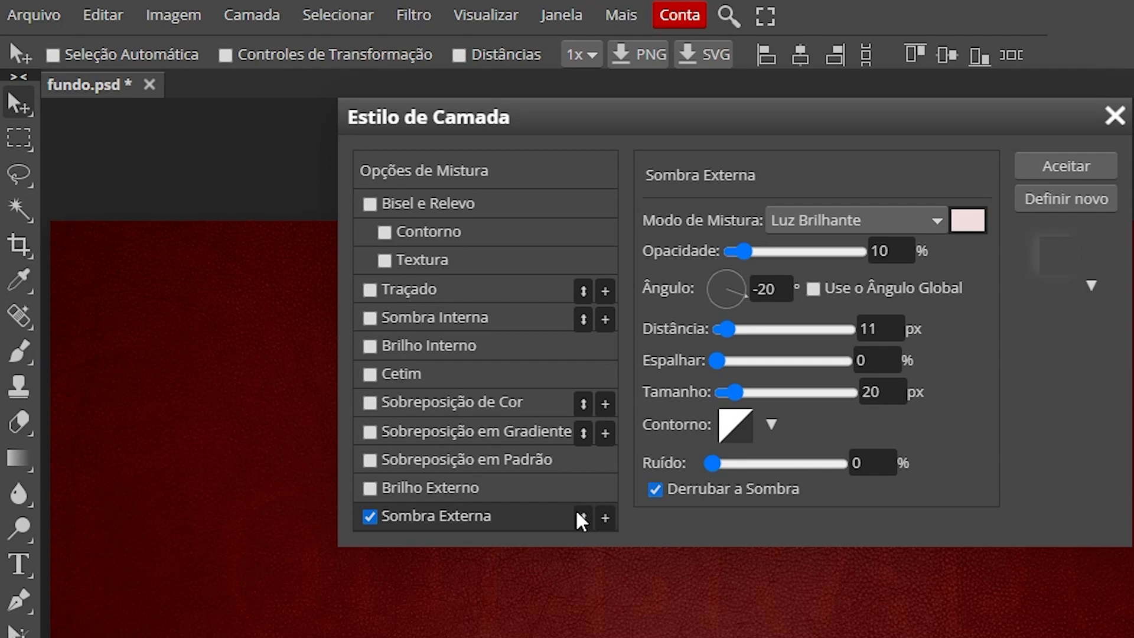
click(847, 223)
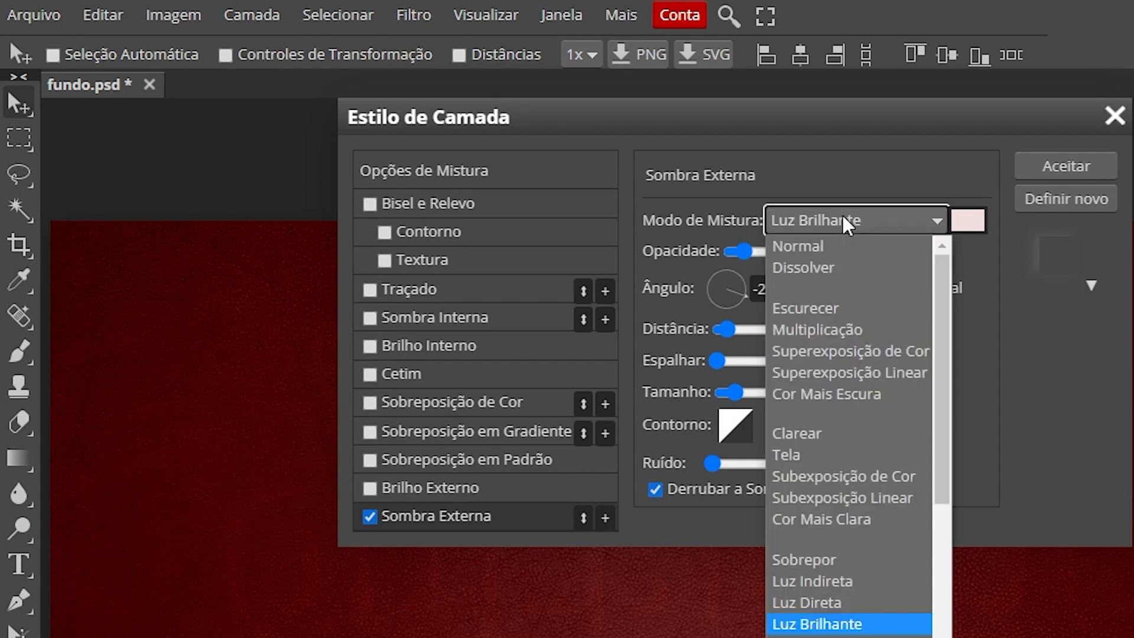
click(888, 355)
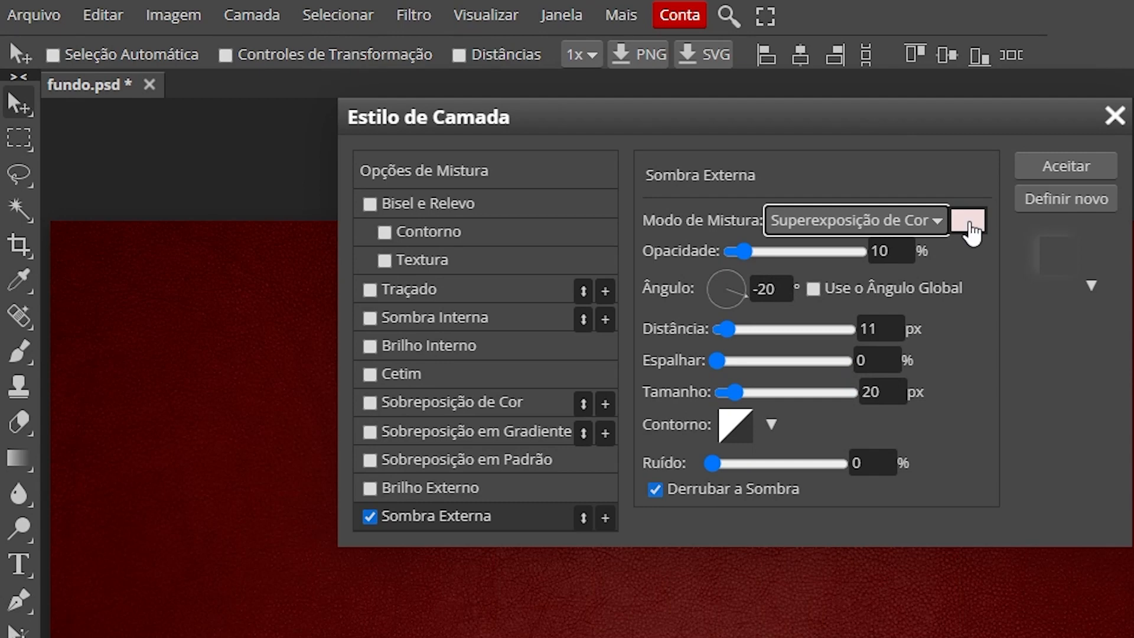
click(970, 224)
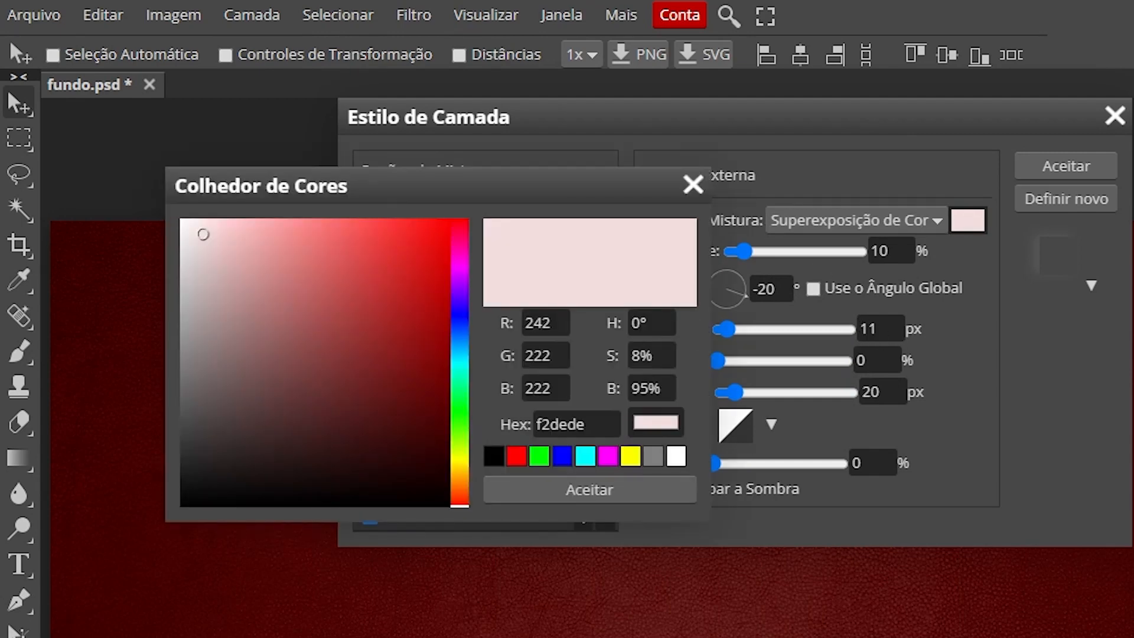
click(205, 359)
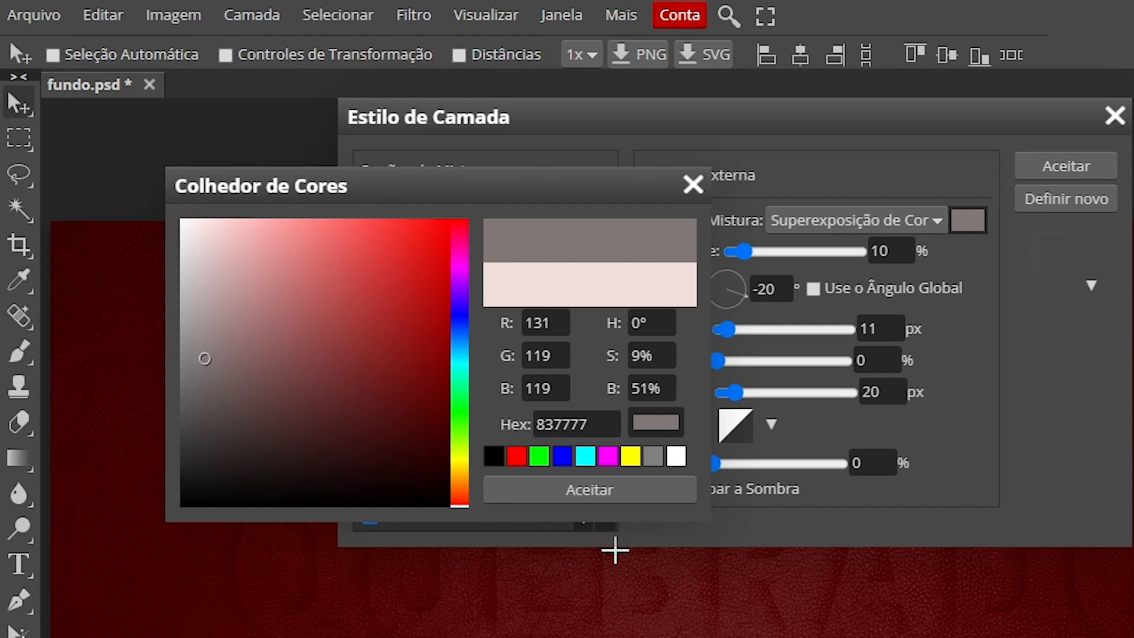
click(602, 495)
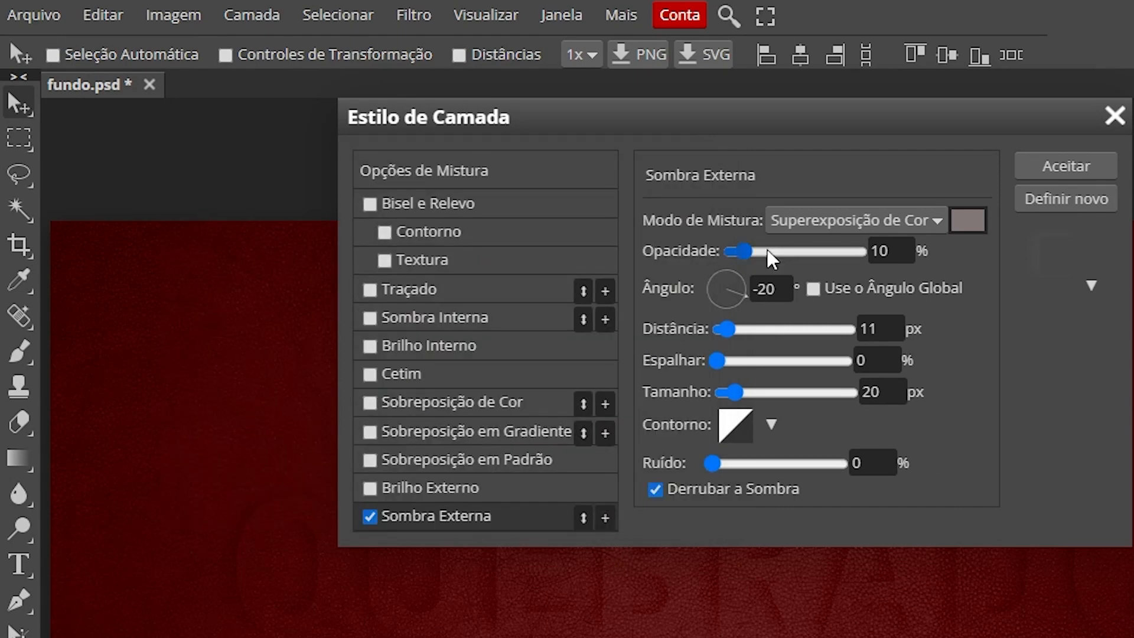
Step: Set the shadow's opacity to 30%, angle to 107°, distance to 12 px and size to 10 px
double_click(889, 250)
text(30)
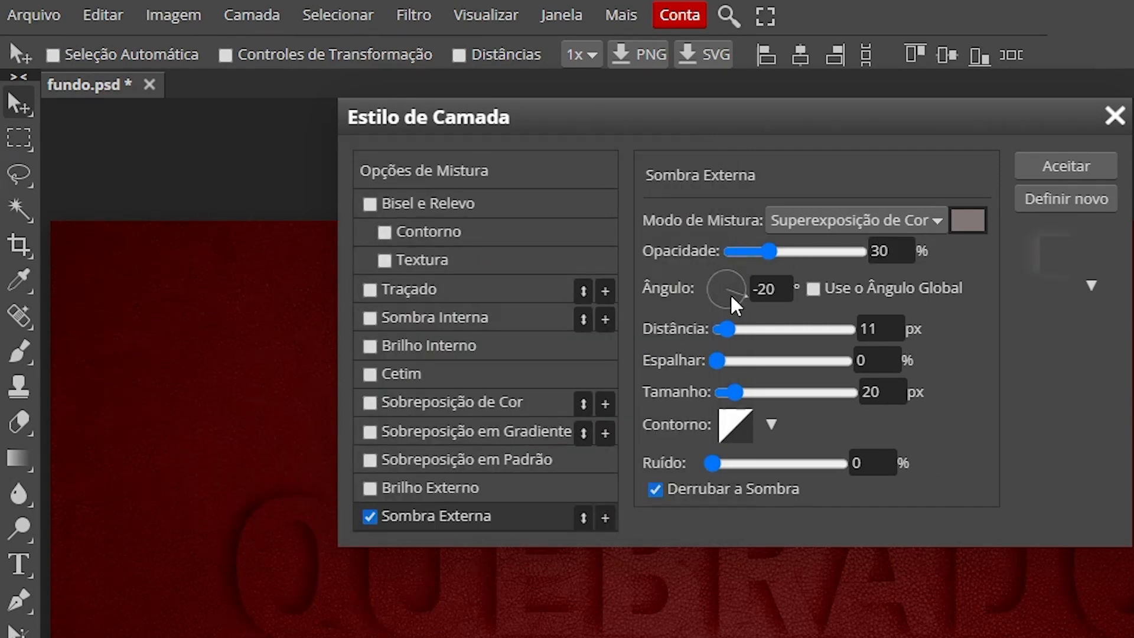
double_click(749, 292)
text(107)
key(Return)
double_click(885, 329)
text(12)
key(Return)
double_click(886, 392)
text(10)
key(Return)
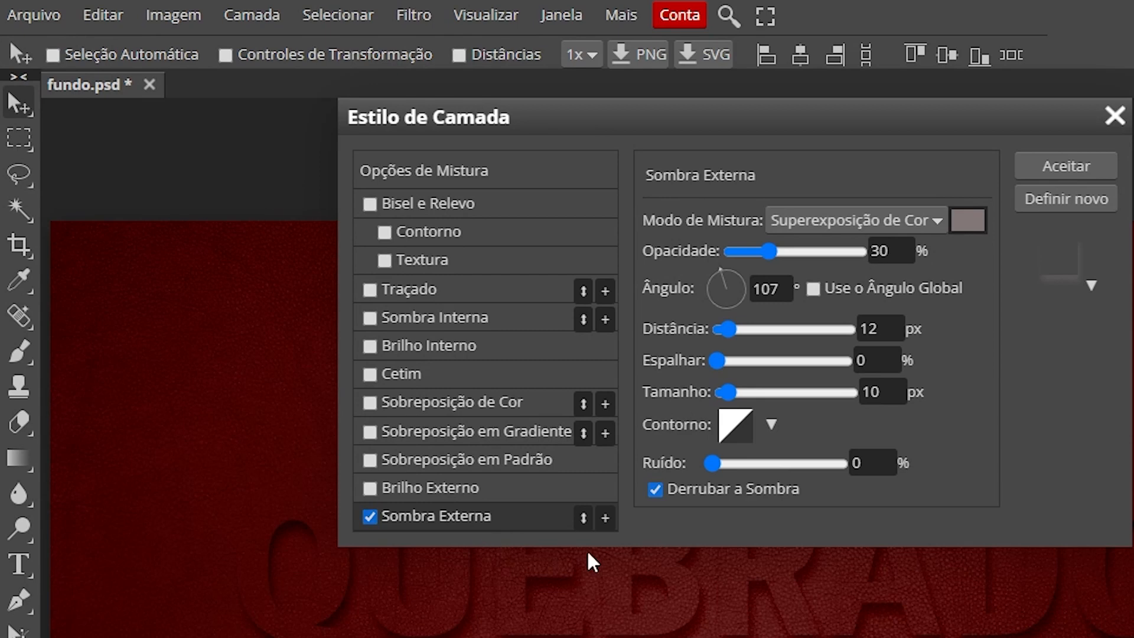
Step: Add a second Sombra Externa to the QUEBRADO layer with blend mode Luz Brilhante and colour f2dede
click(605, 519)
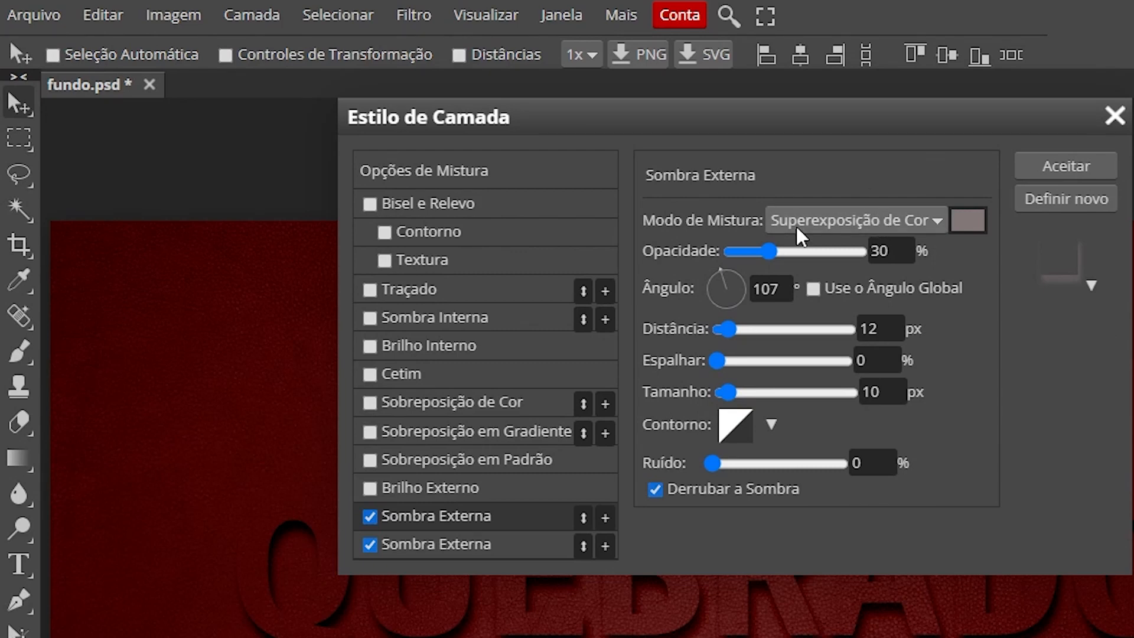
click(847, 225)
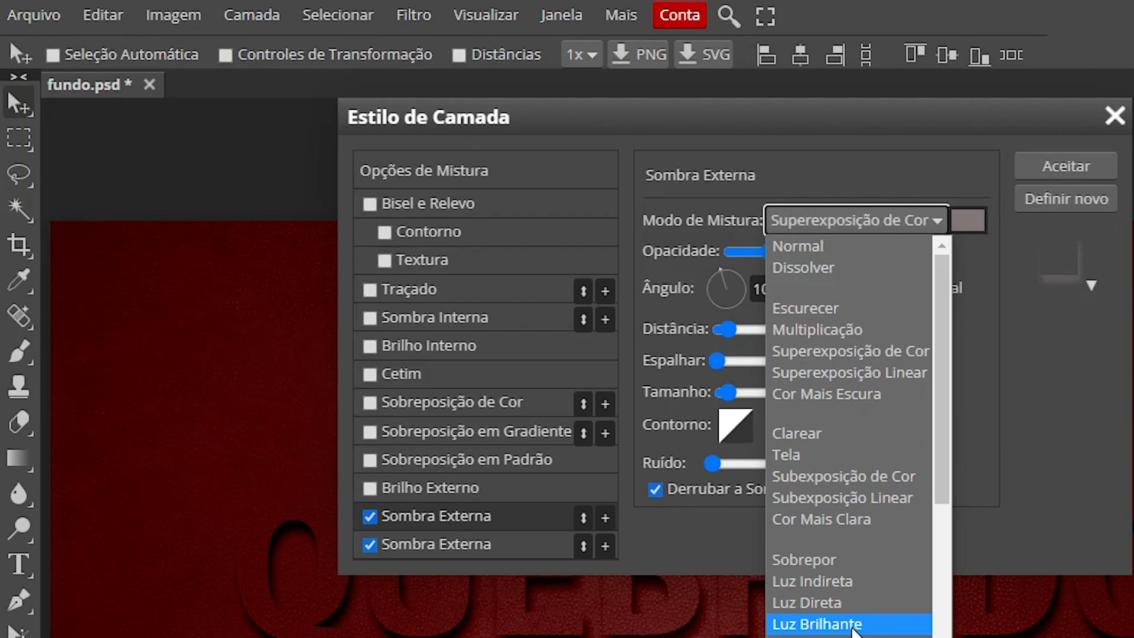
click(855, 625)
click(967, 220)
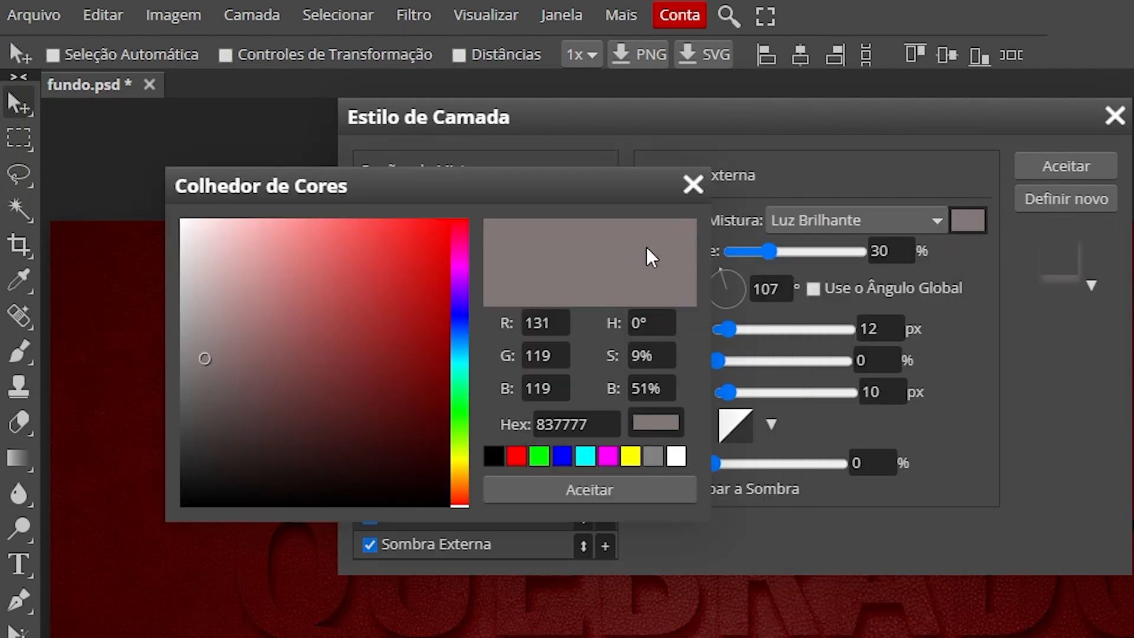
drag(608, 425, 392, 413)
click(203, 234)
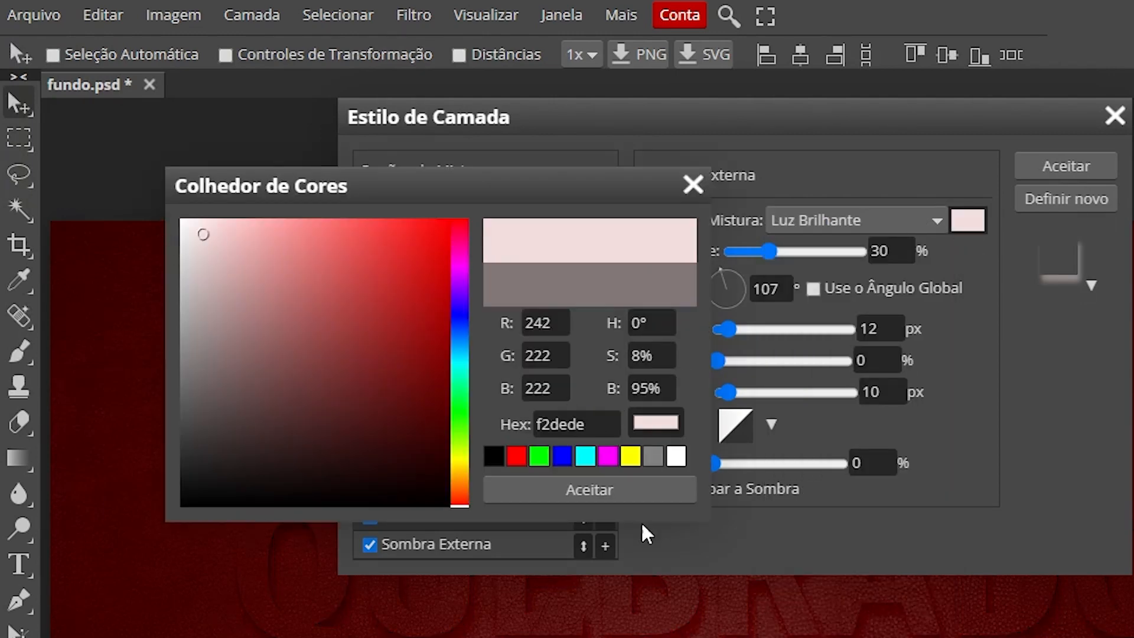
click(607, 488)
Step: Give the second shadow 10% opacity, a -20° angle, 11 px distance and 20 px size, accept the layer style, and collapse the effects list
double_click(894, 250)
text(10)
double_click(762, 292)
text(-22)
double_click(765, 296)
text(-20)
drag(890, 328, 862, 328)
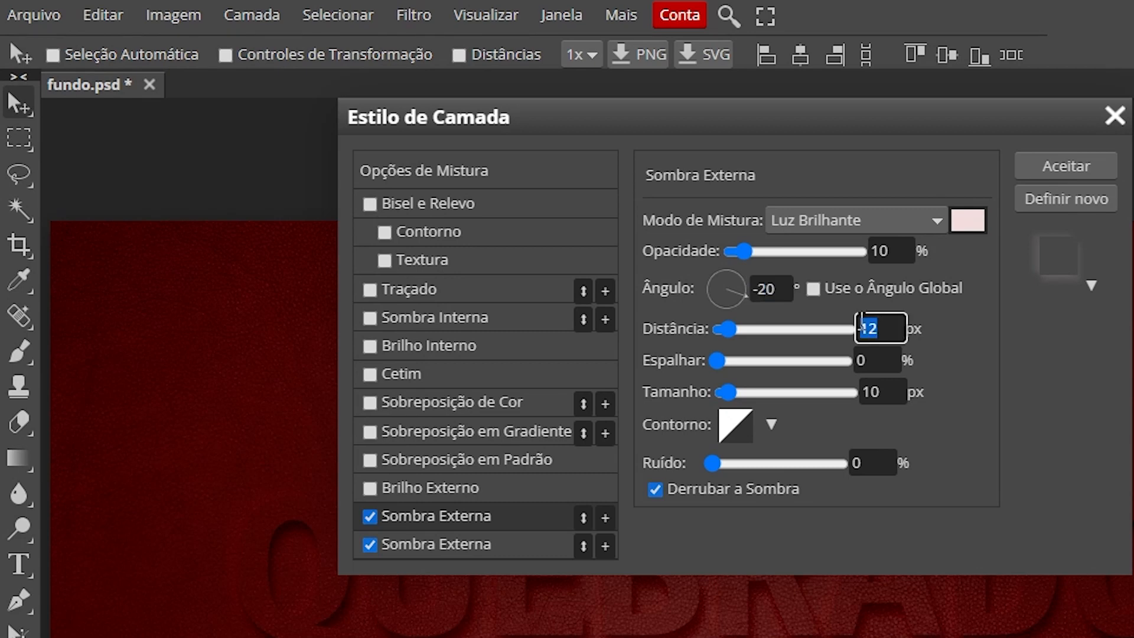
text(11)
key(Return)
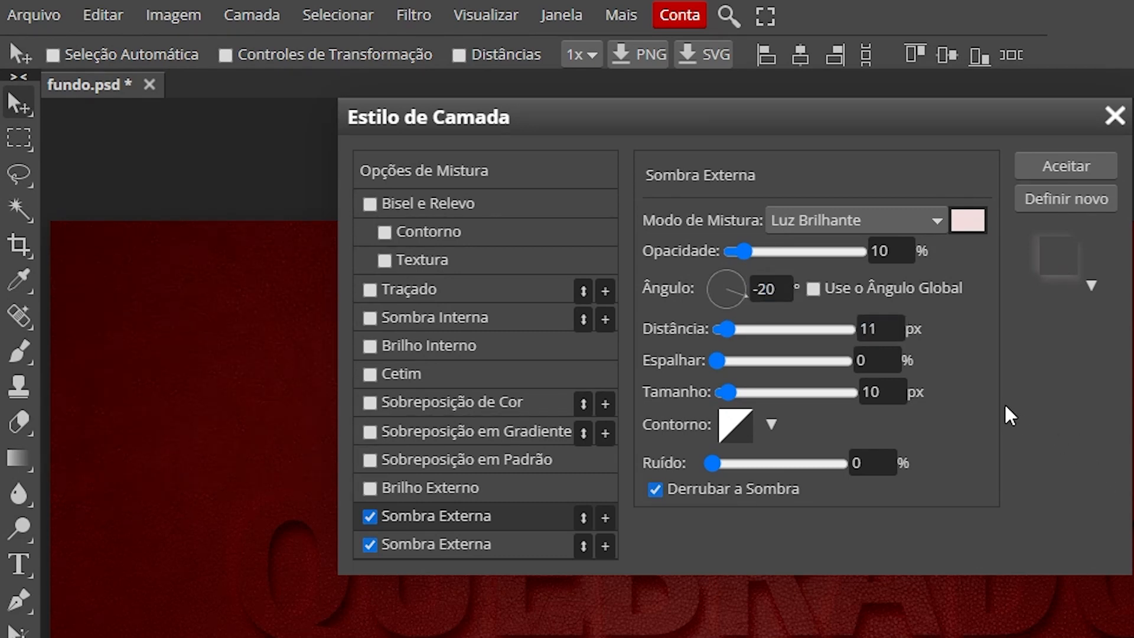
double_click(889, 392)
text(20)
click(1007, 402)
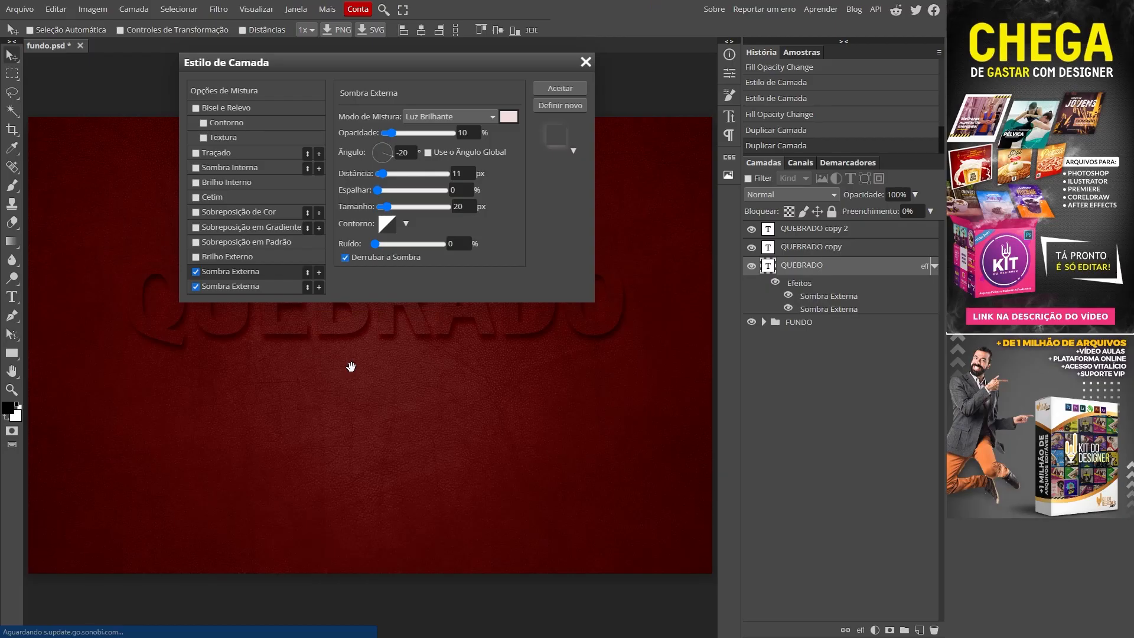
drag(351, 367, 355, 416)
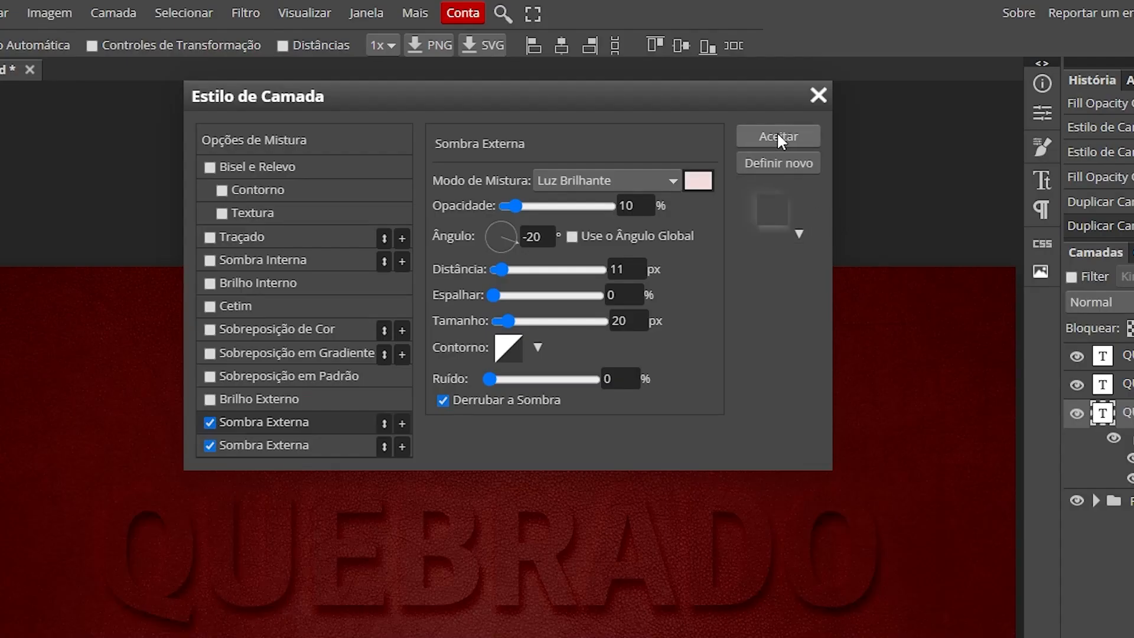
click(777, 137)
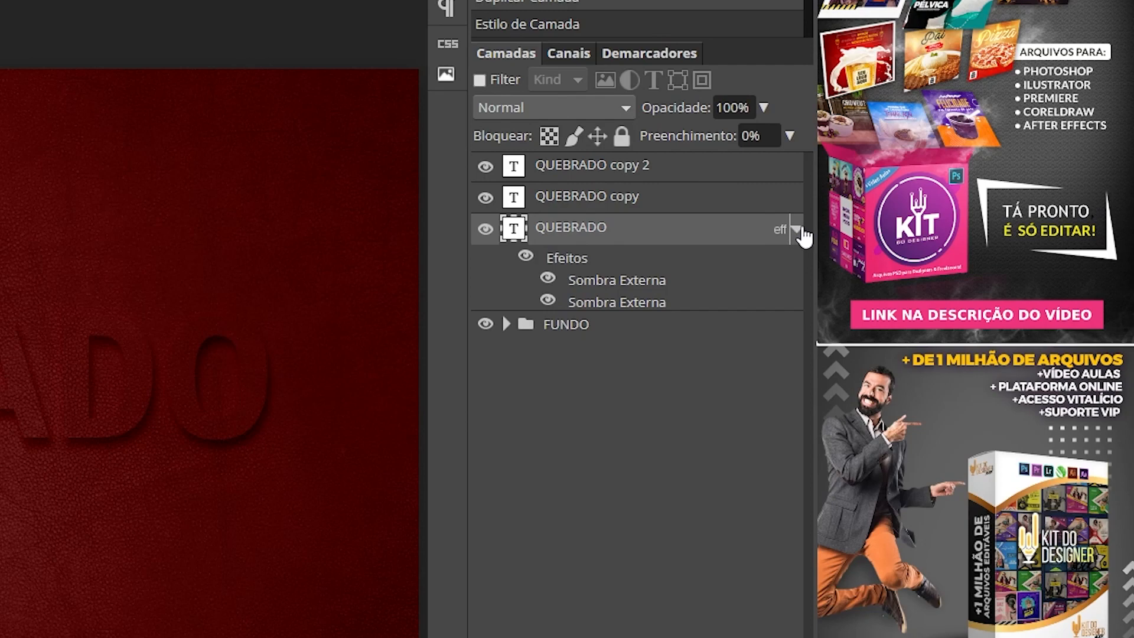
click(797, 230)
Step: Add a Sobreposição em Gradiente to the QUEBRADO copy layer with blend mode Luz Indireta and 50% opacity
click(683, 202)
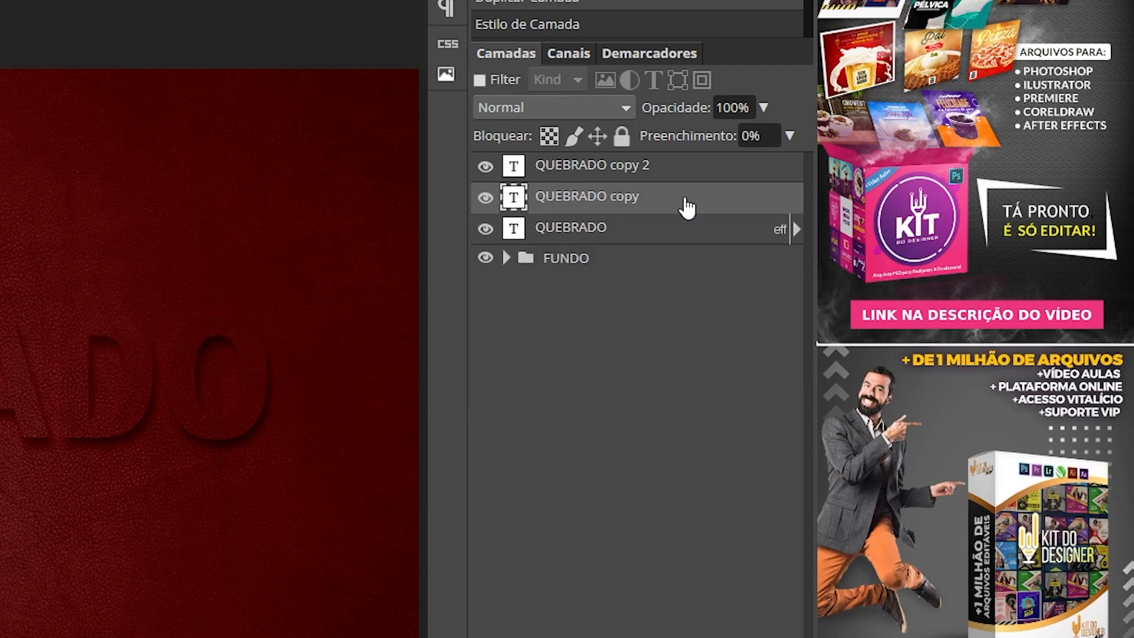
double_click(687, 207)
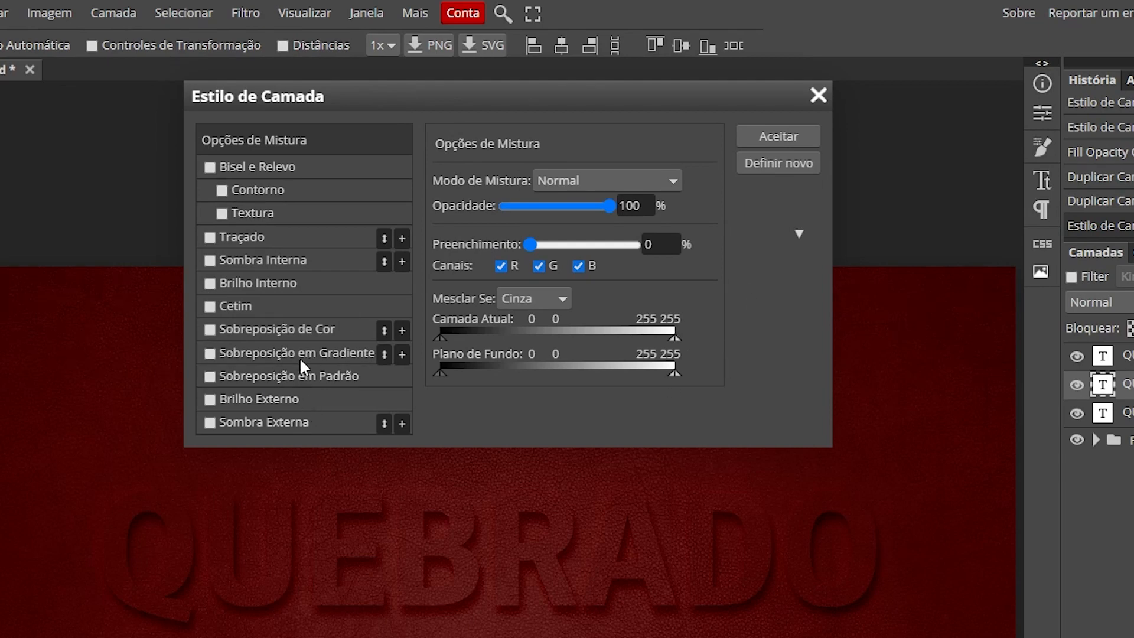
click(260, 352)
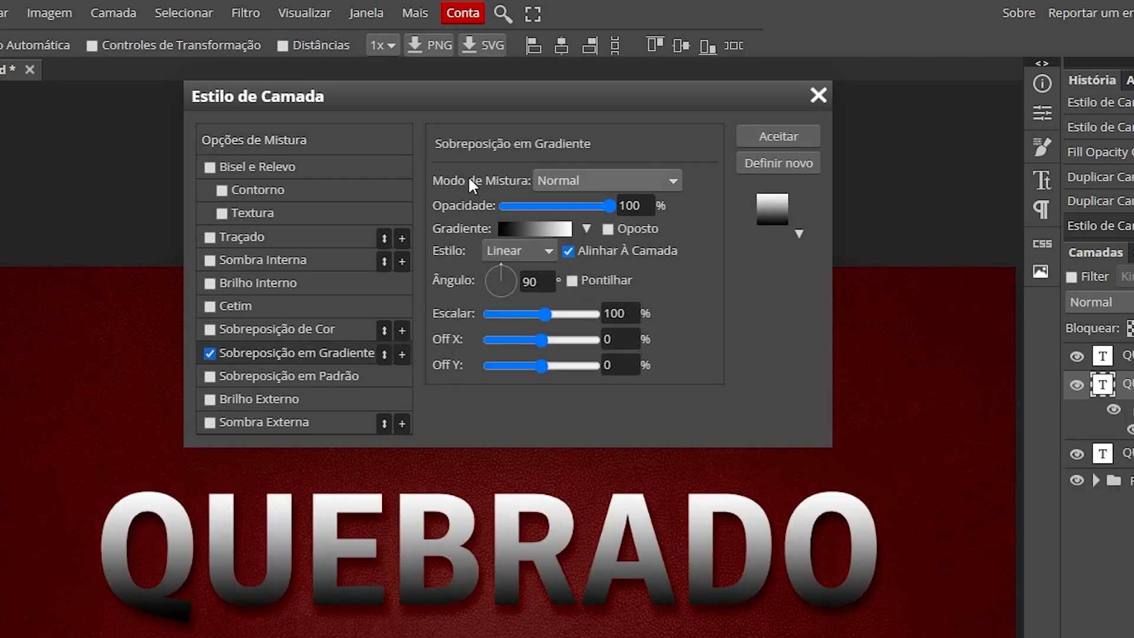
click(611, 183)
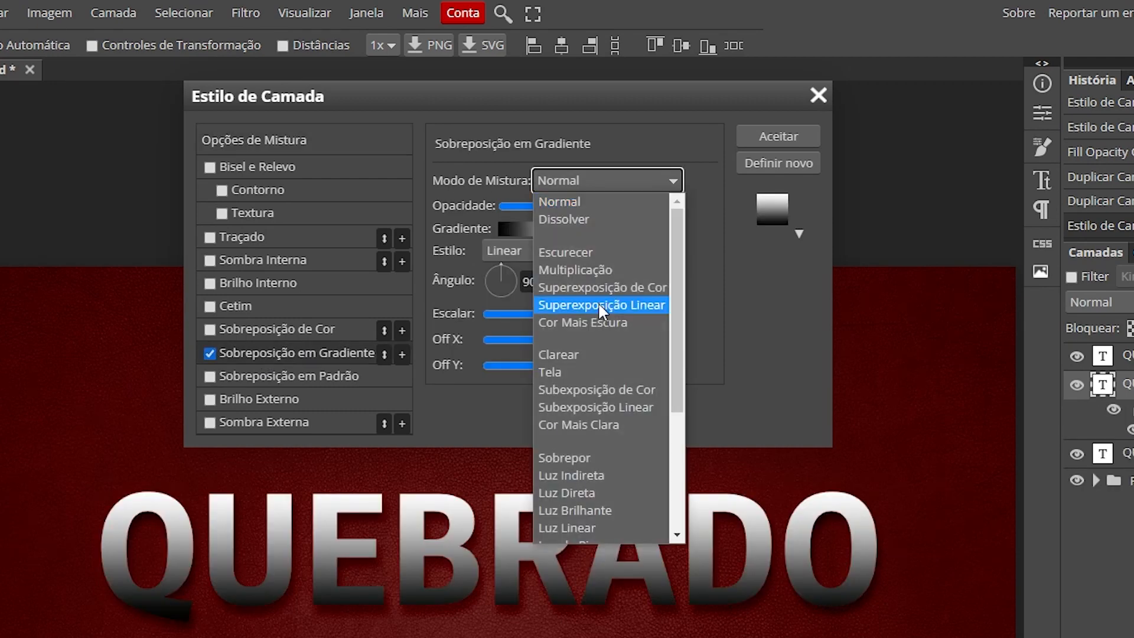
click(604, 476)
click(607, 207)
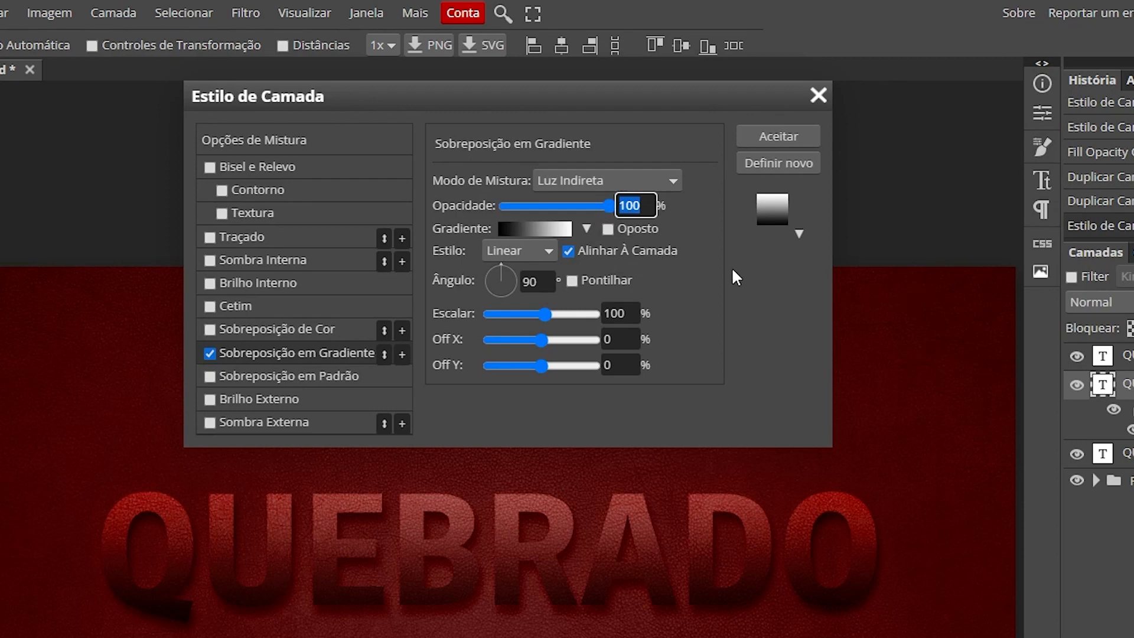
text(50)
key(Return)
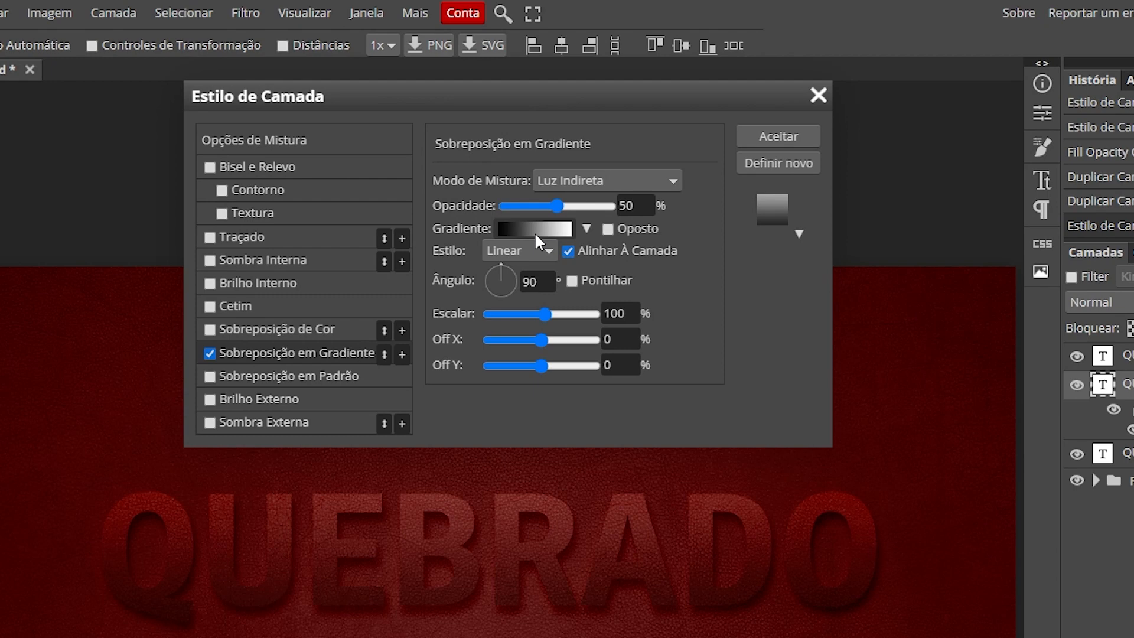
Step: Reverse the gradient overlay with Oposto and give it the Refletido style, a 100° angle and 150% scale
click(608, 229)
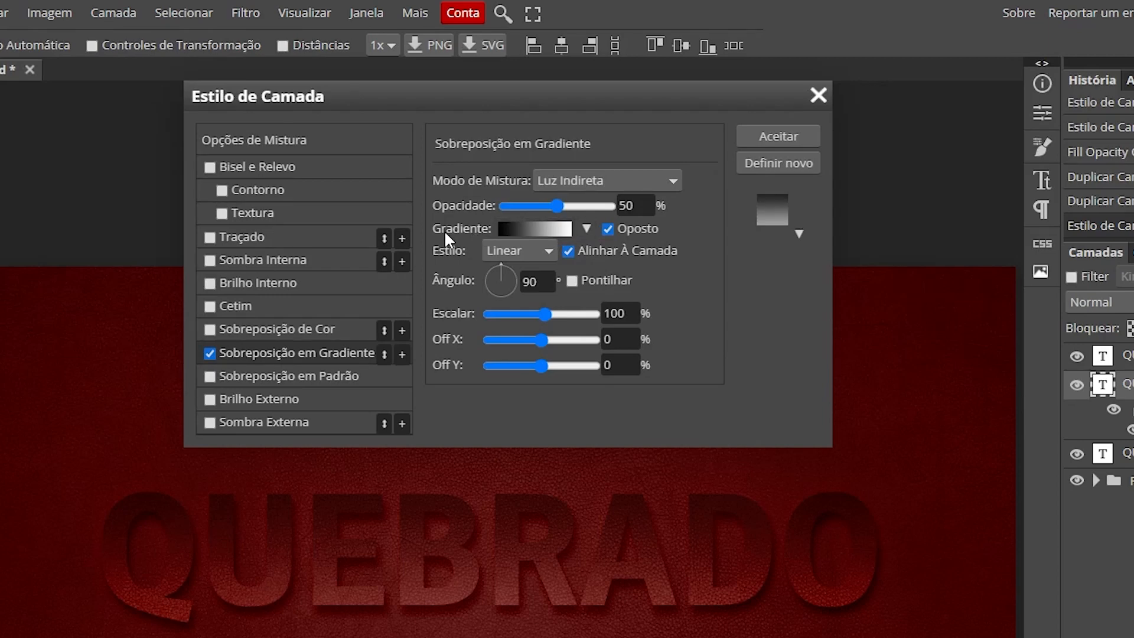
click(518, 248)
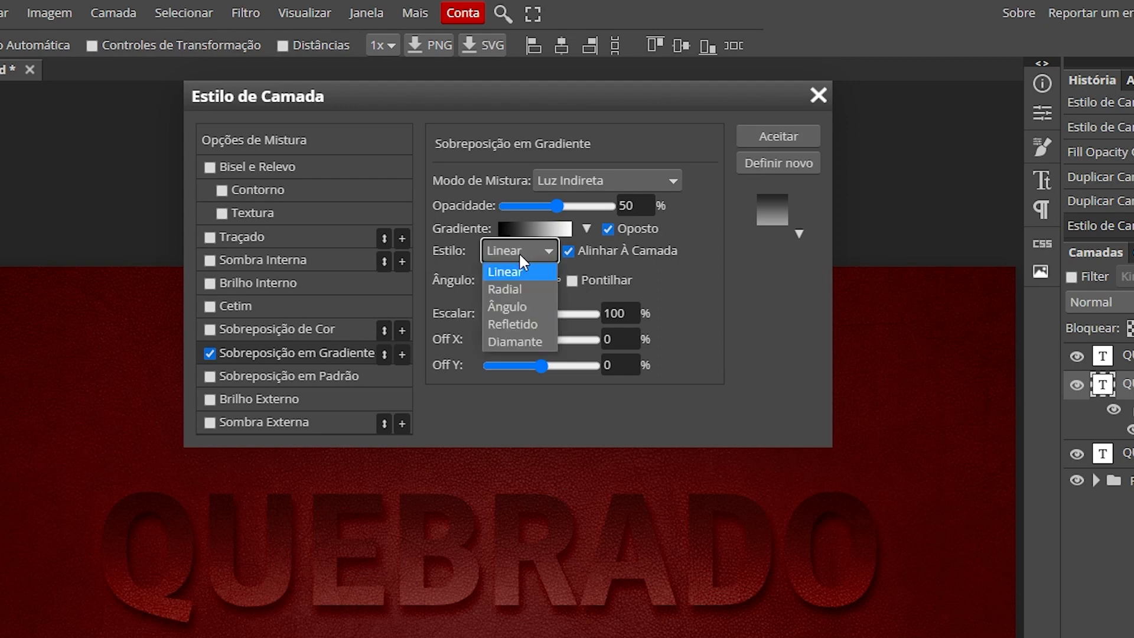
click(533, 325)
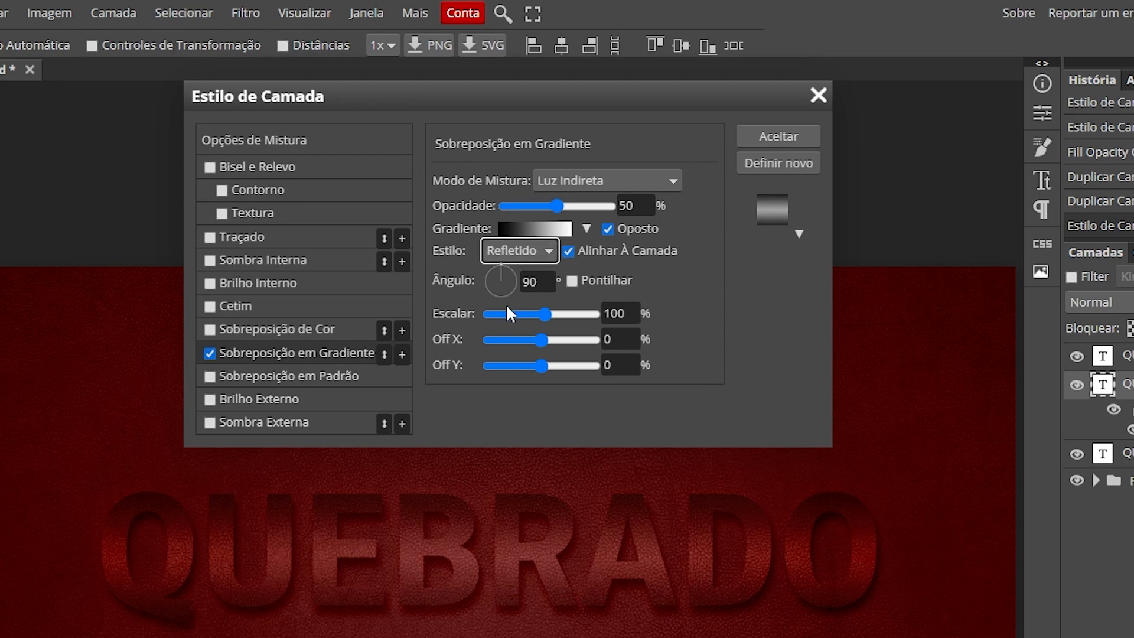
double_click(536, 281)
text(10)
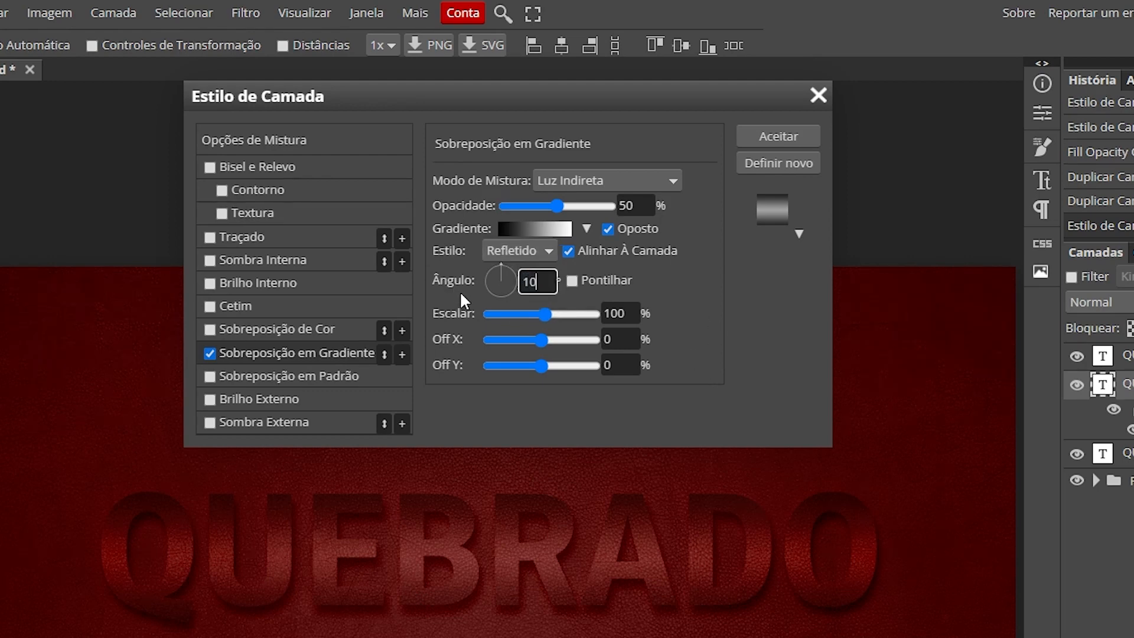
text(0)
double_click(625, 313)
text(150)
click(691, 313)
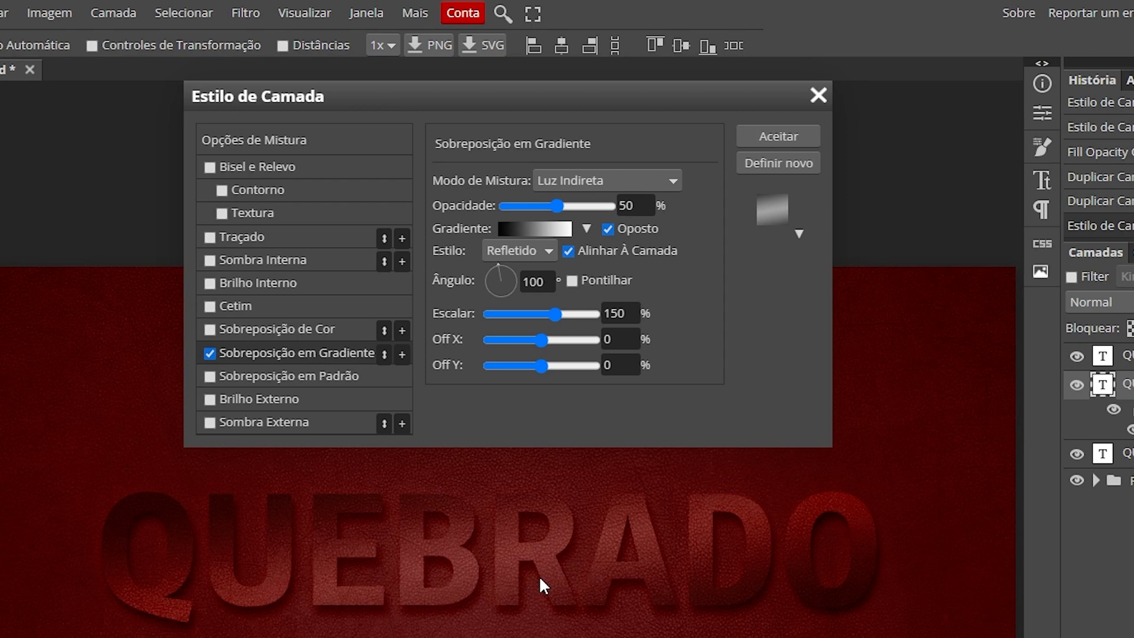
Step: Change the overlay gradient's starting black colour stop to 252321
click(506, 235)
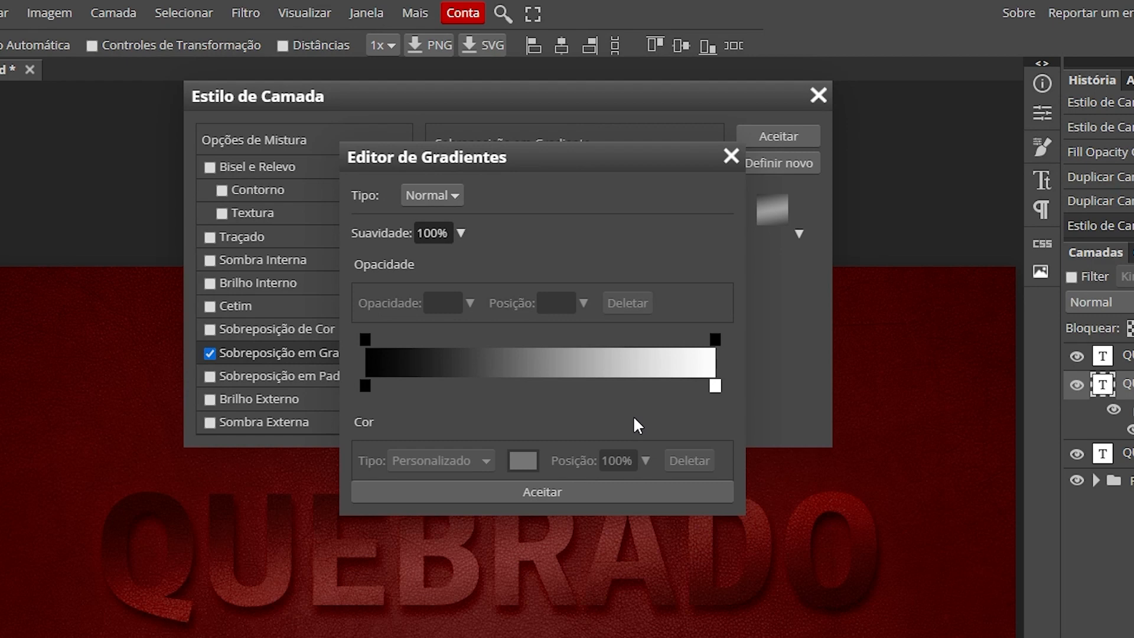
click(365, 385)
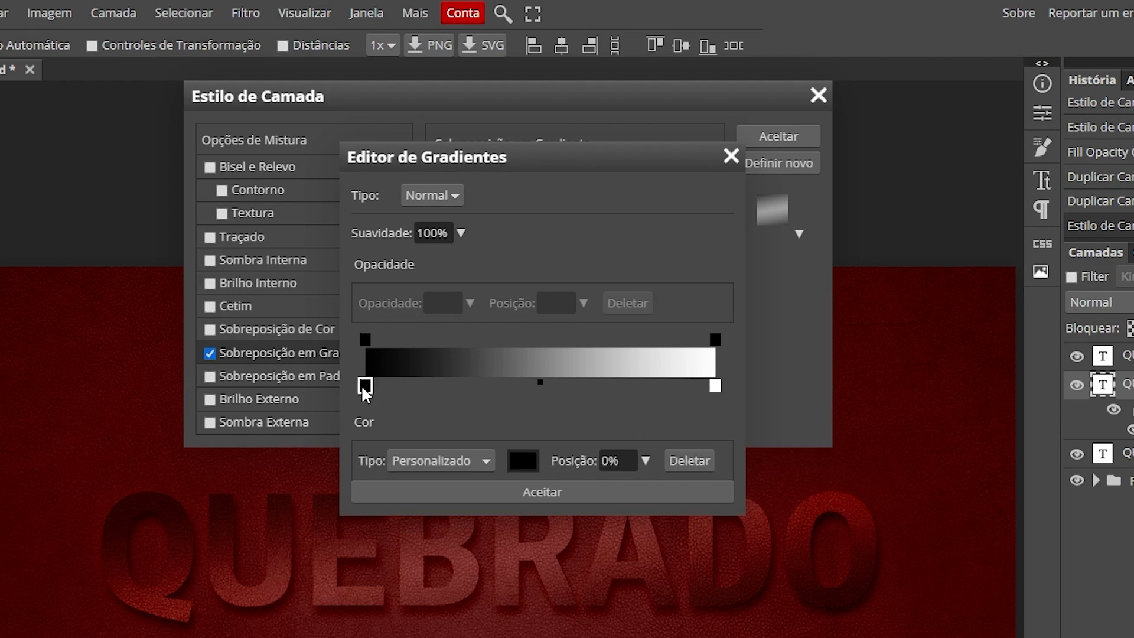
click(364, 385)
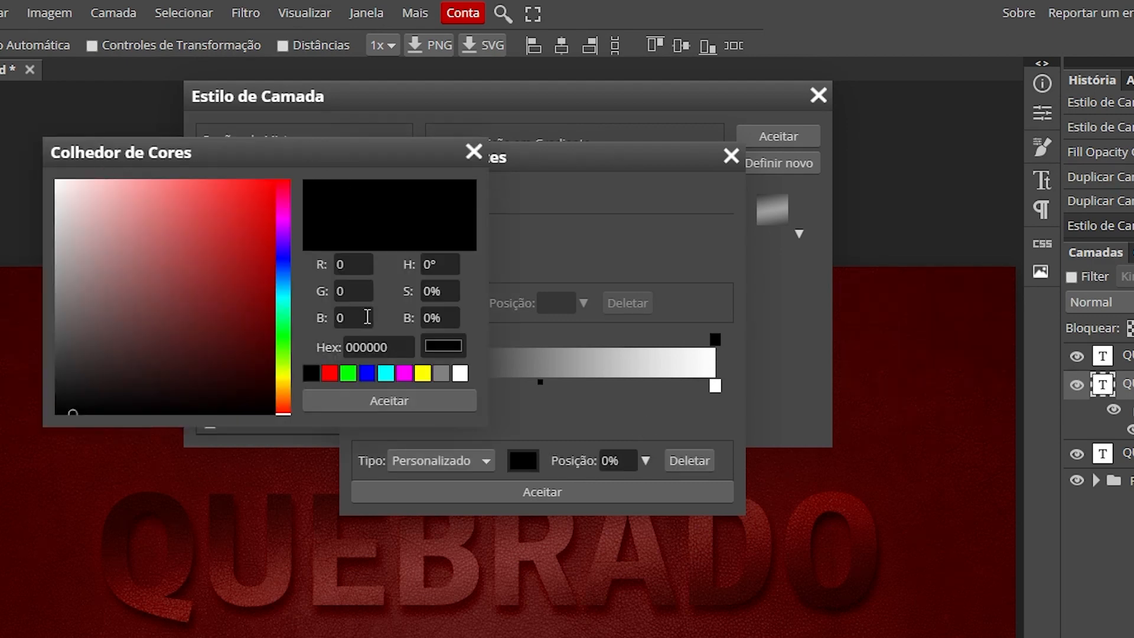
click(283, 394)
click(78, 380)
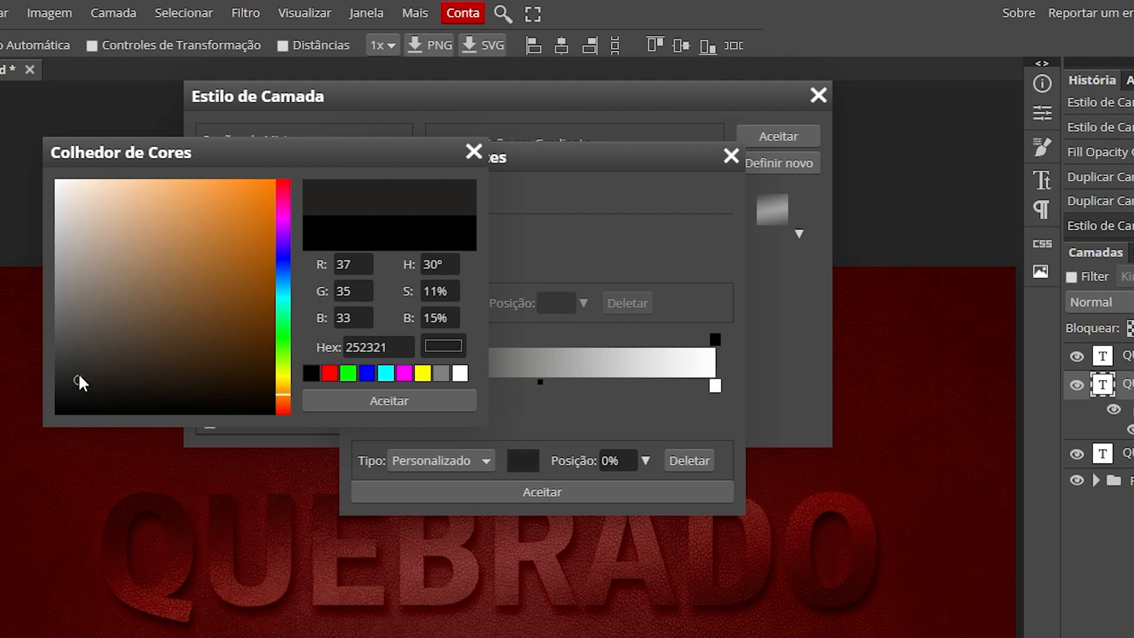
click(377, 400)
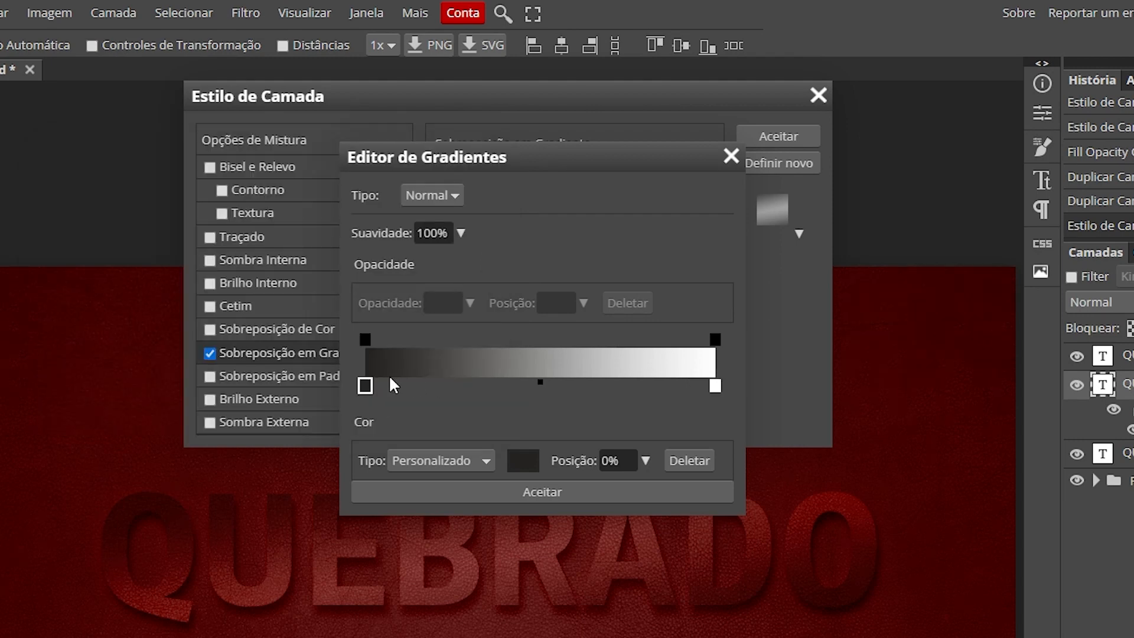
Step: Add a gradient colour stop at 22% with colour 656565
click(418, 390)
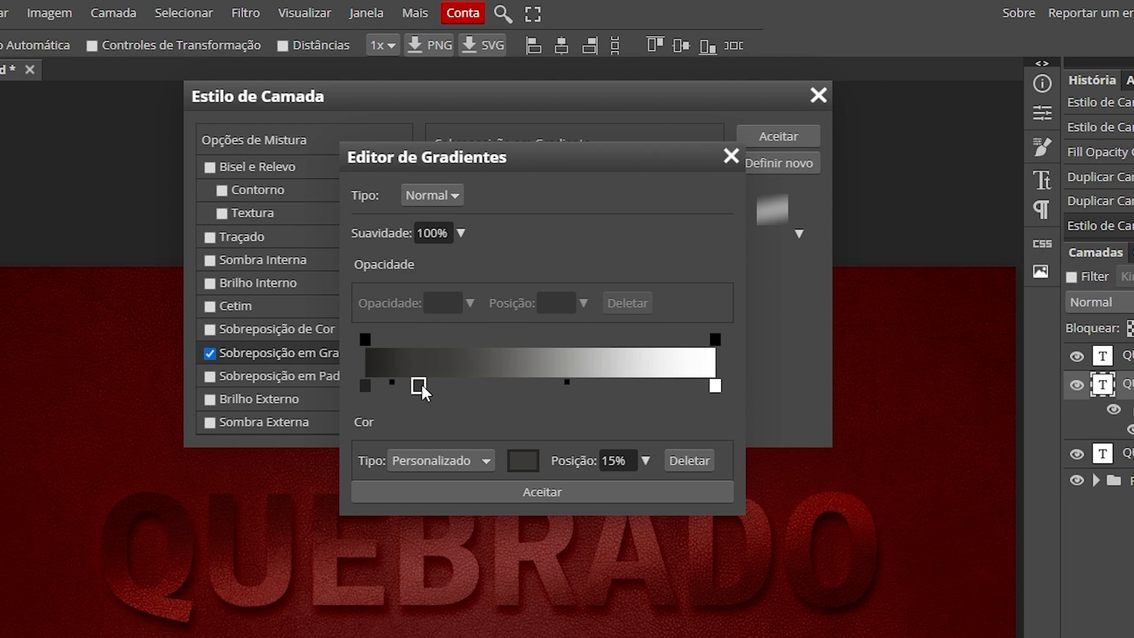
drag(427, 385, 441, 386)
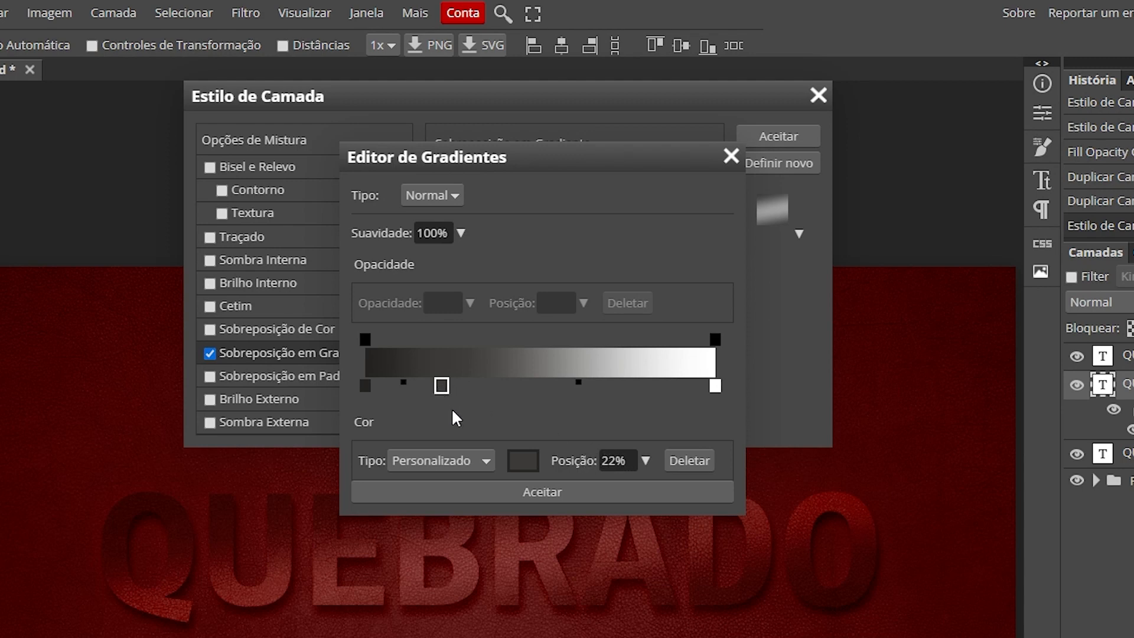
drag(443, 384, 439, 381)
double_click(438, 382)
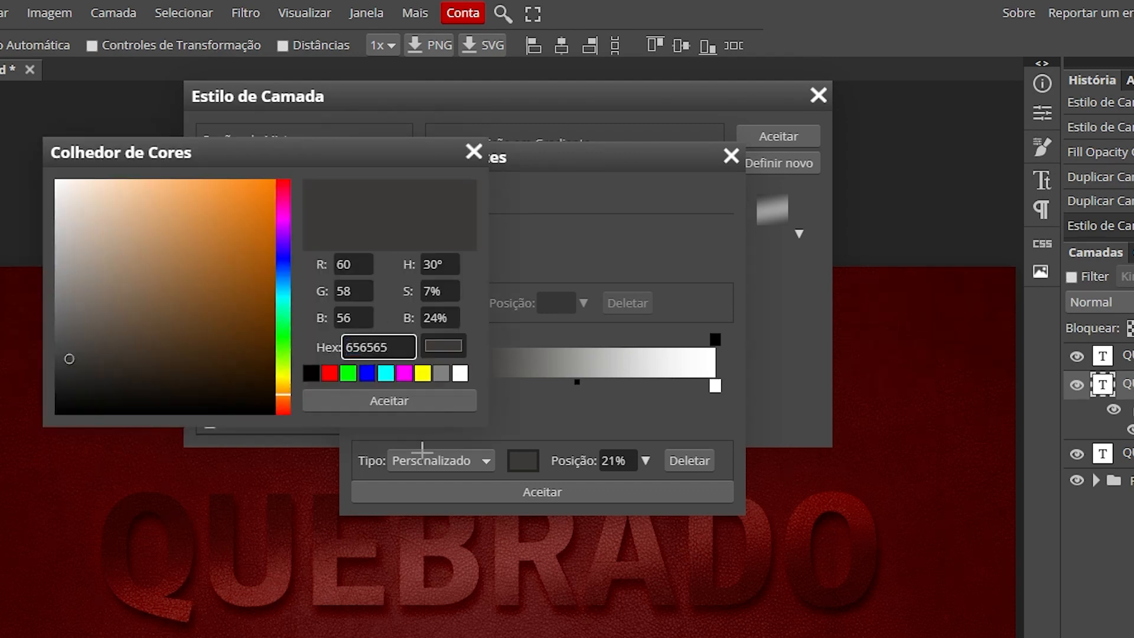
click(401, 400)
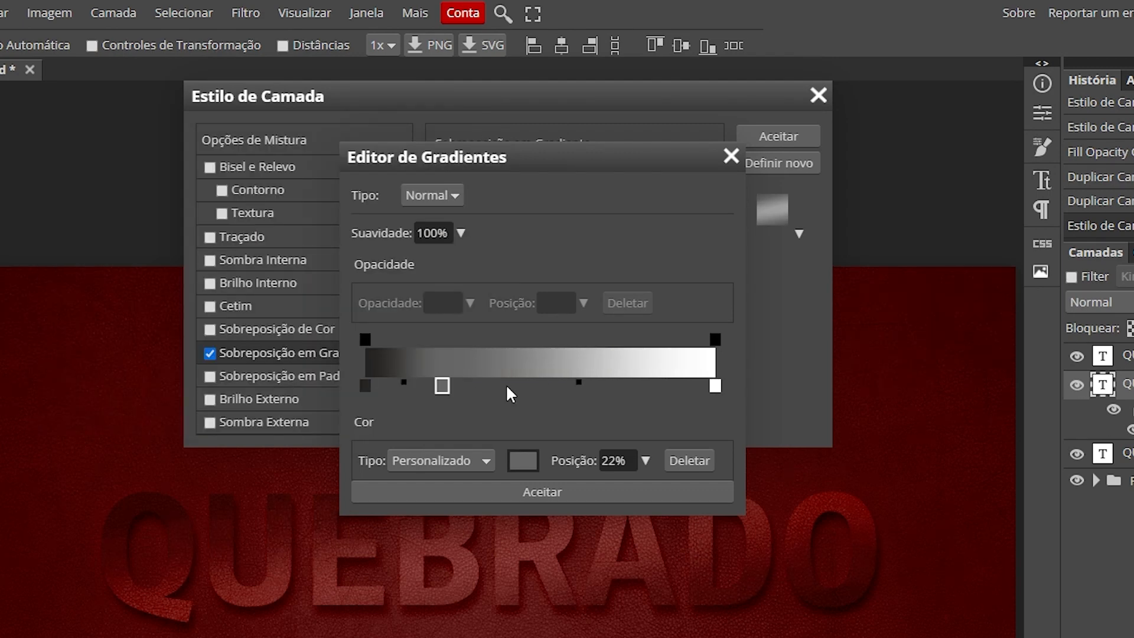
Step: Add a third gradient colour stop slightly before the midpoint and set its colour to eeeeee
click(507, 387)
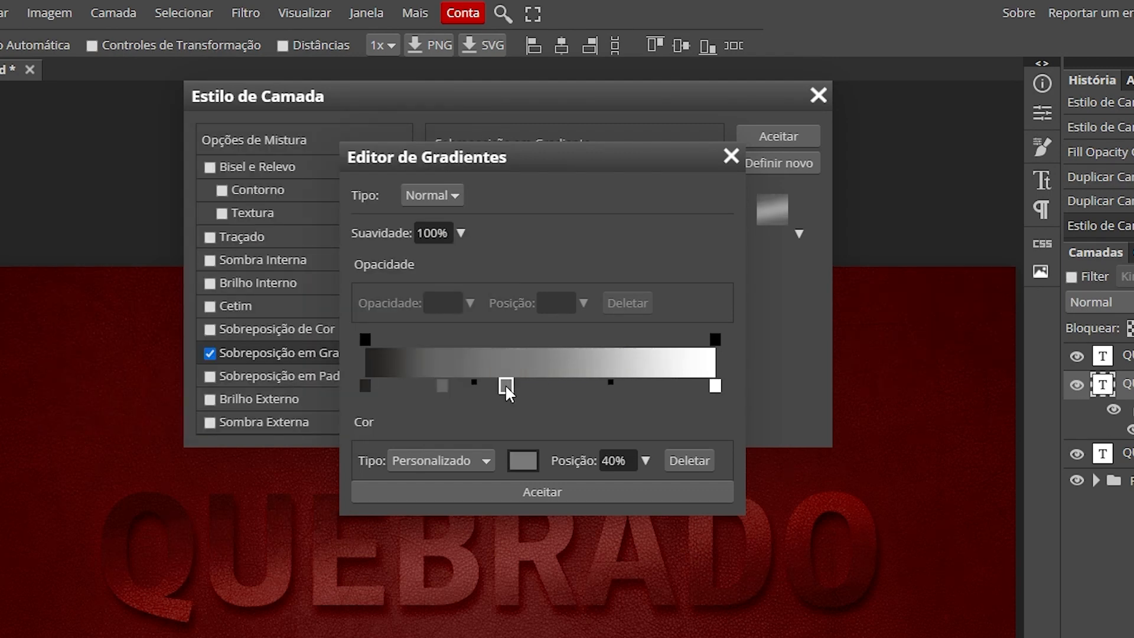
click(617, 462)
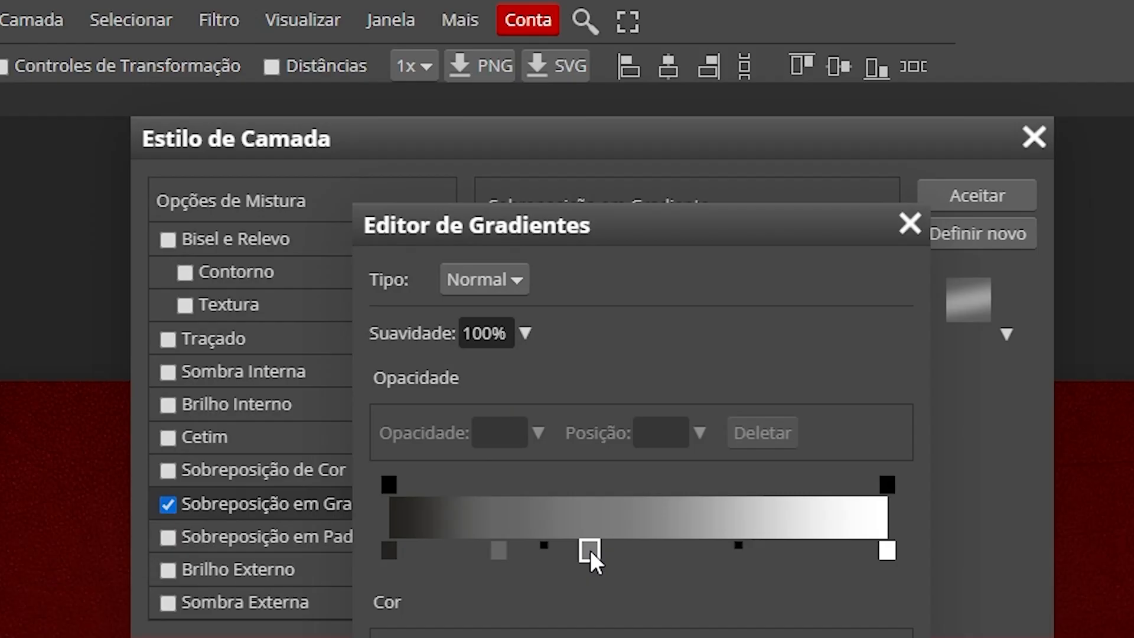
double_click(505, 386)
click(404, 350)
click(56, 197)
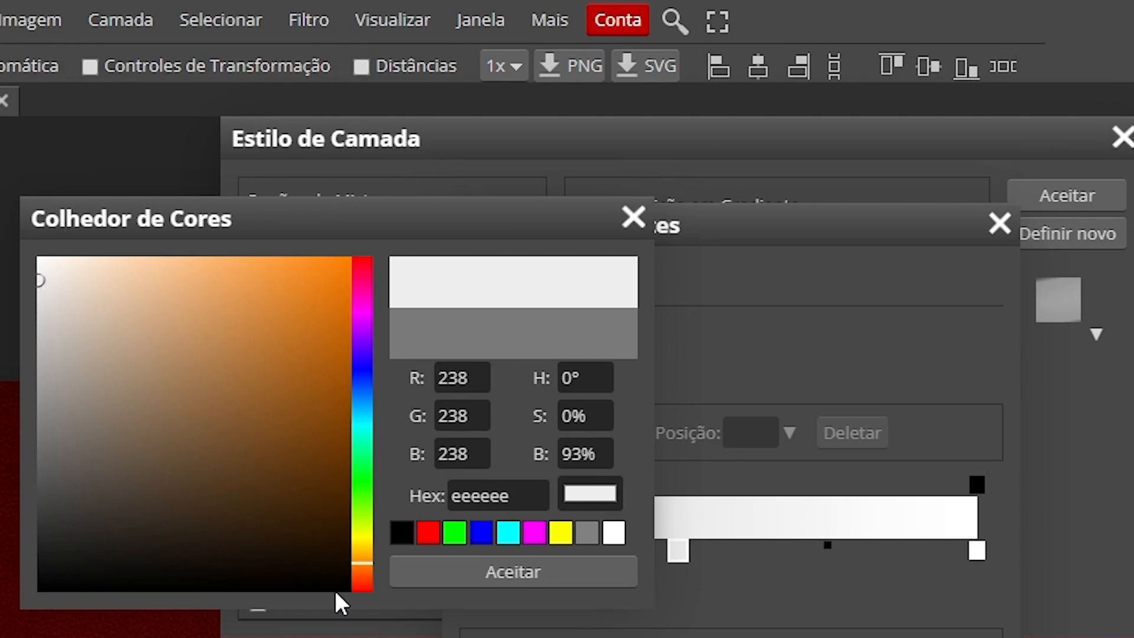
click(507, 572)
Step: Add a gradient colour stop at 67% with colour 585858
click(786, 551)
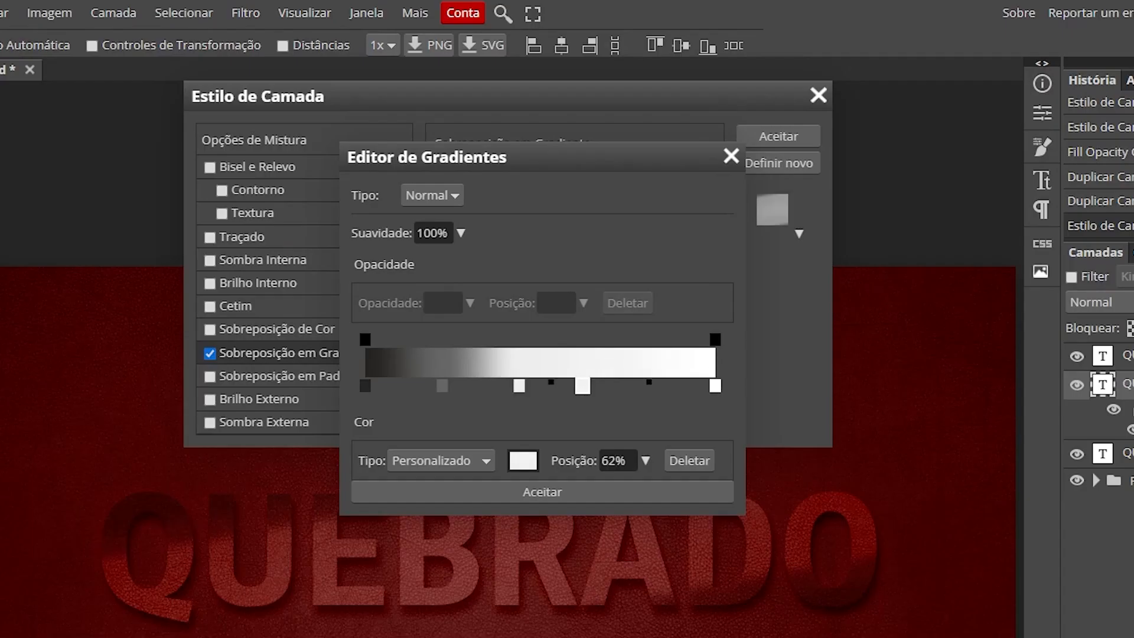
click(617, 460)
text(67)
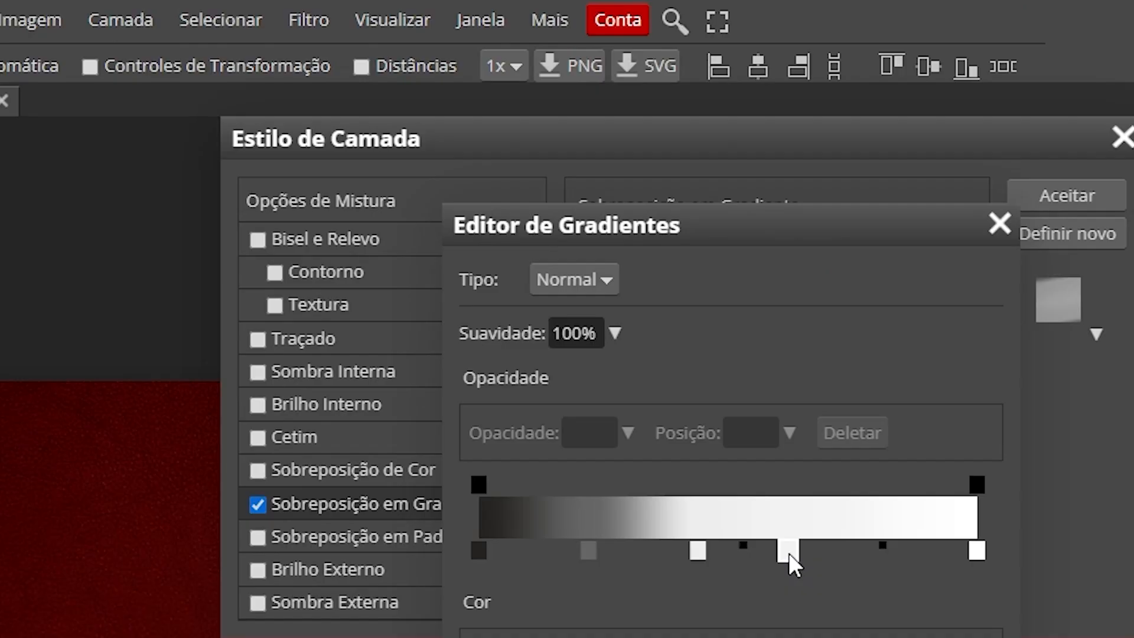
double_click(788, 552)
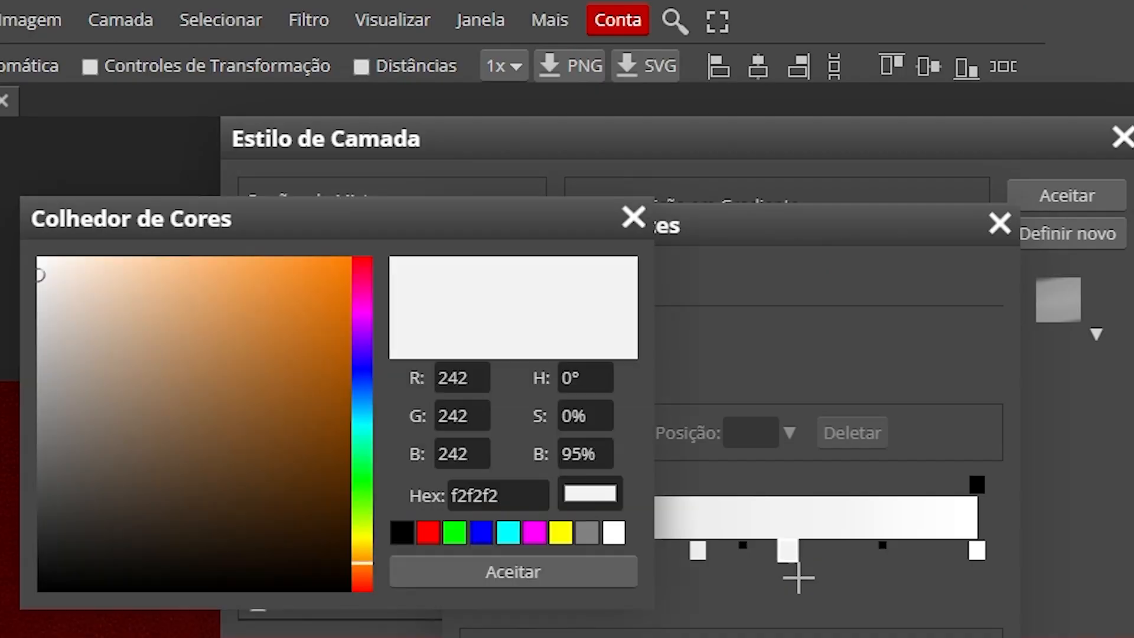
click(38, 475)
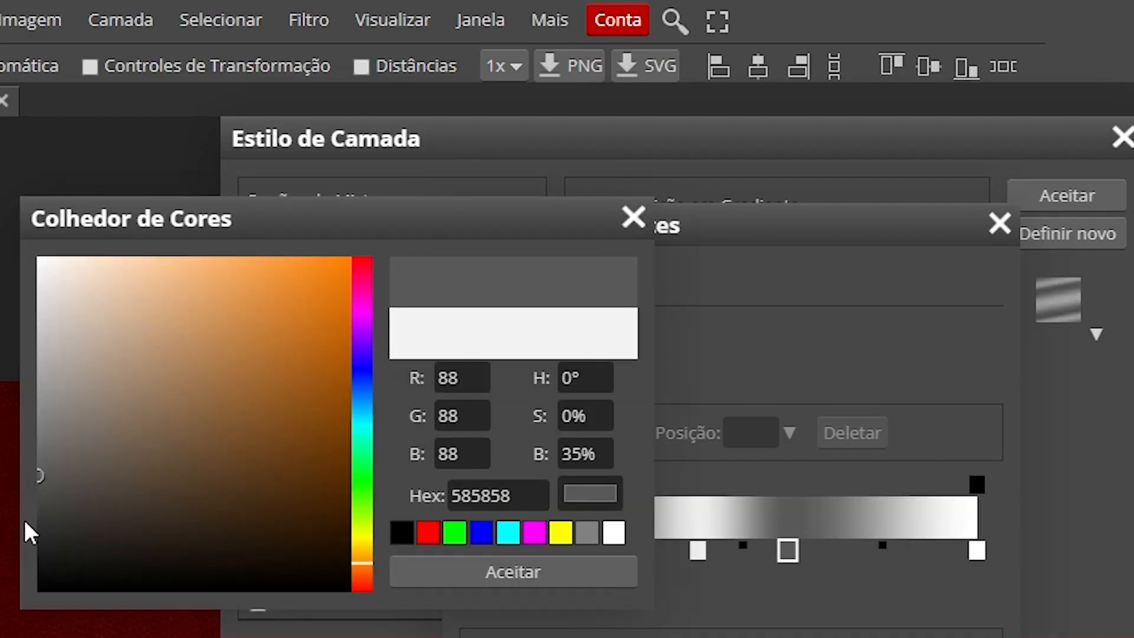
click(528, 570)
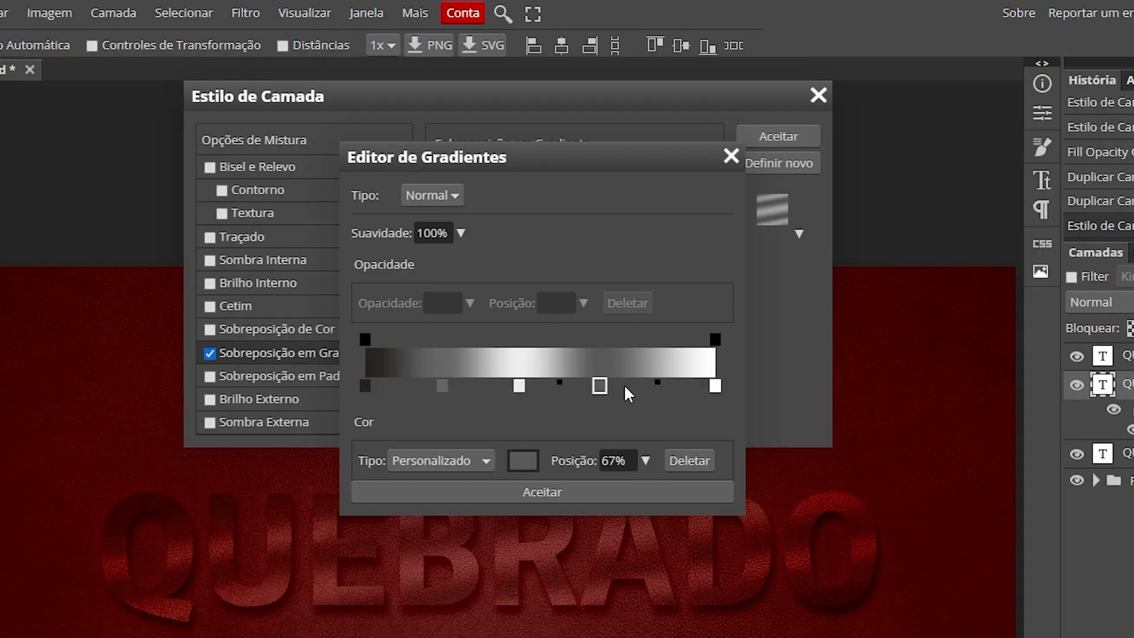
Step: Add a gradient colour stop at 70% with colour eeeeee
click(627, 388)
click(602, 460)
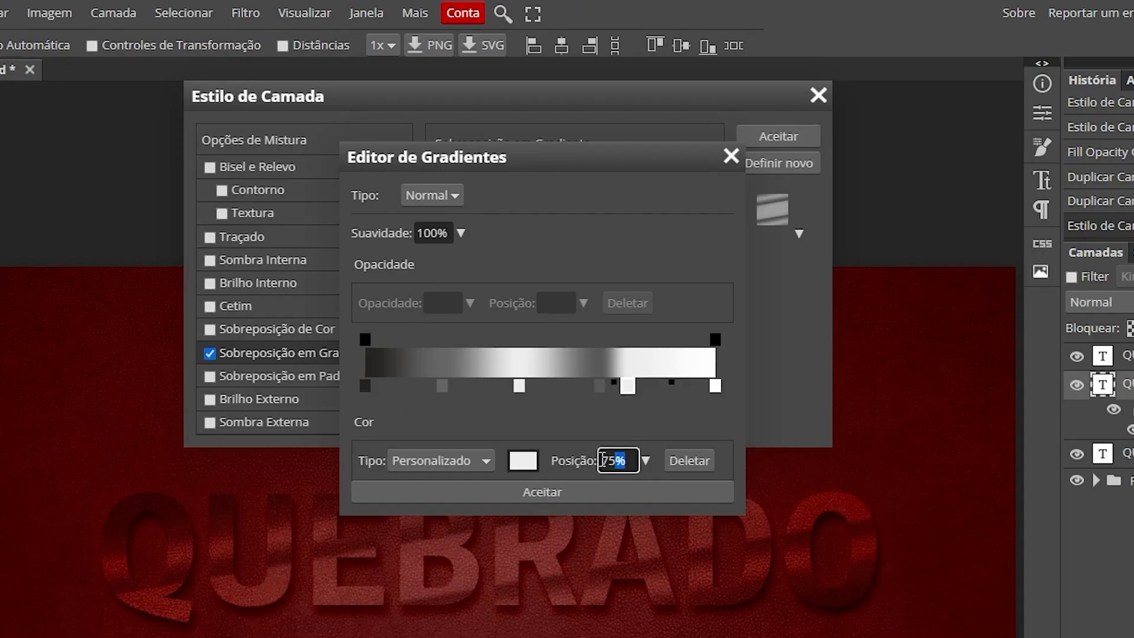
text(70)
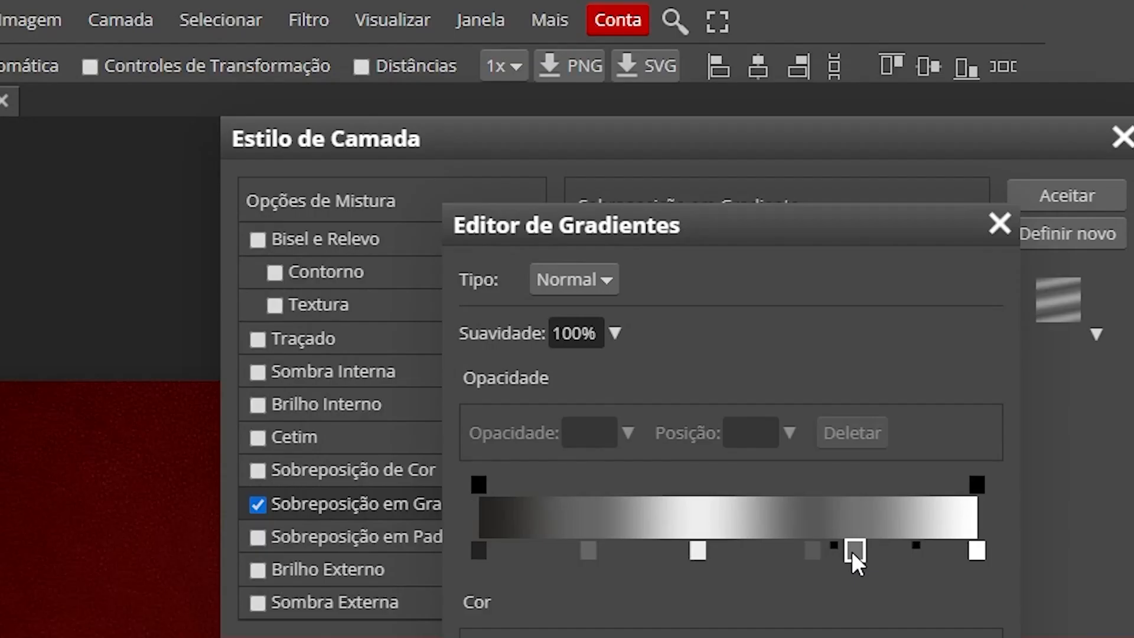
double_click(627, 387)
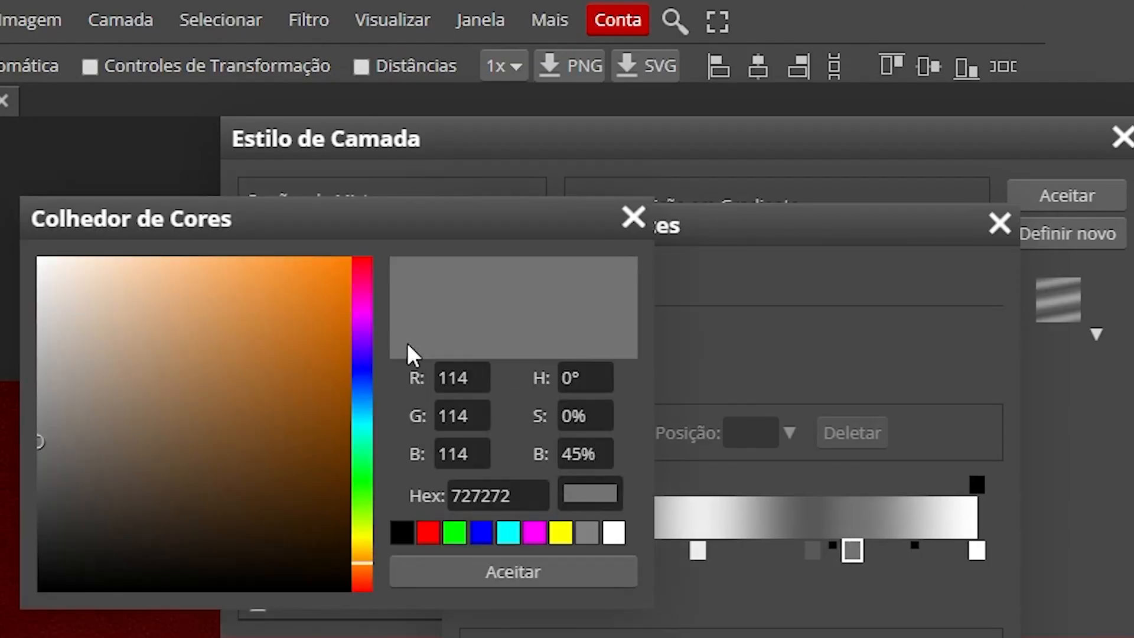
click(38, 280)
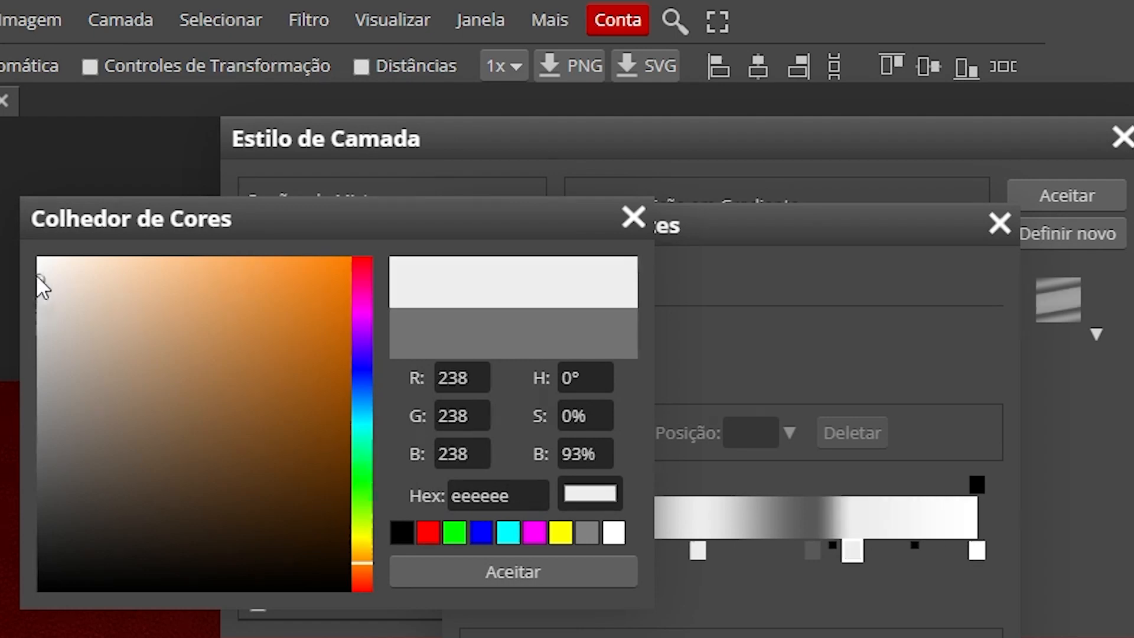
click(529, 567)
Step: Add a gradient colour stop at 82% with colour 606060
click(876, 551)
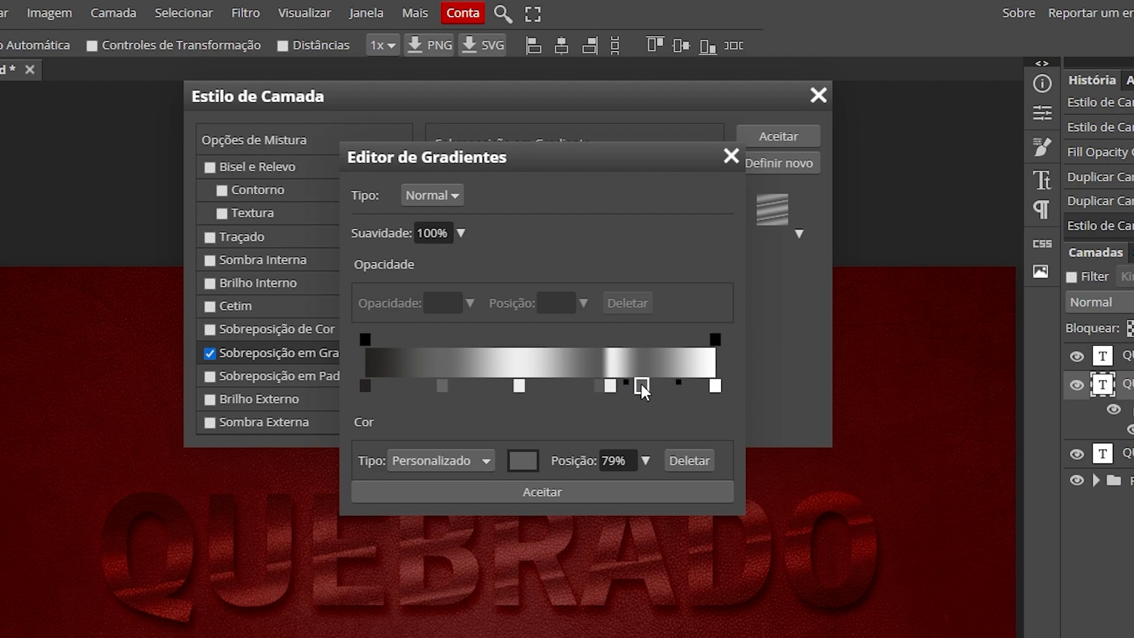
click(633, 461)
text(82)
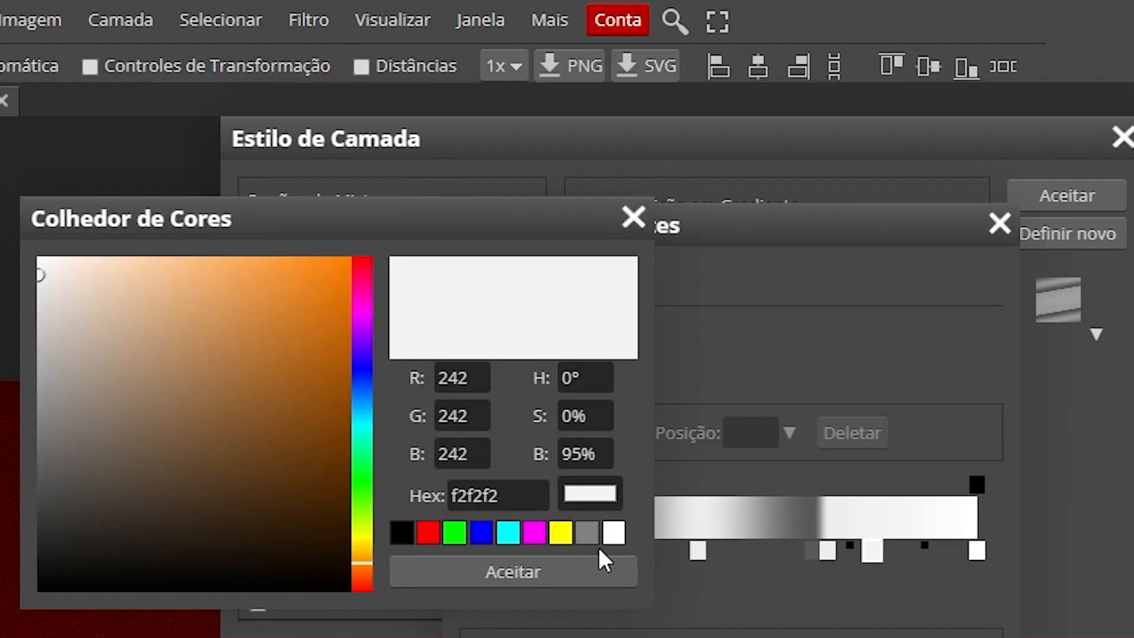
click(38, 465)
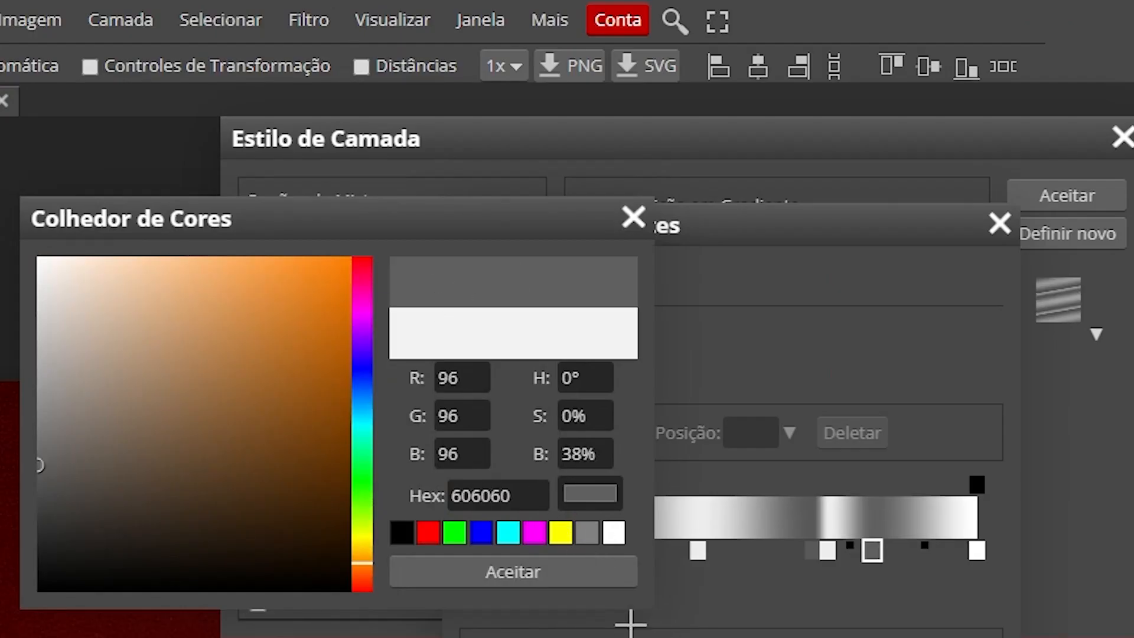
click(504, 571)
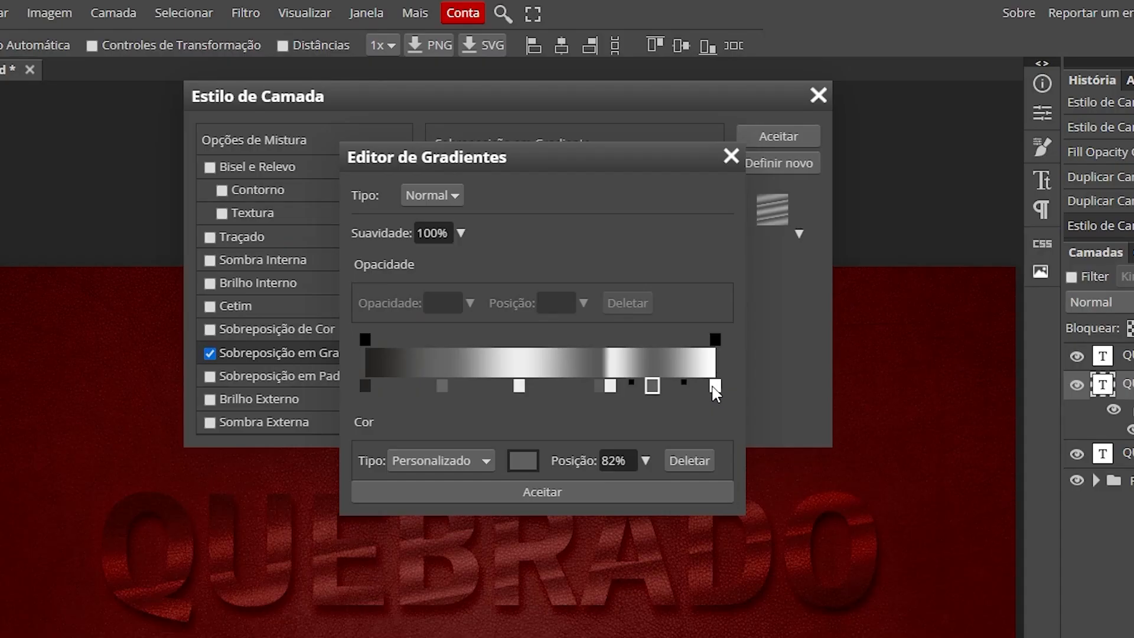
Step: Set the final gradient stop's colour to 252321, place it at 100% and apply the edited gradient
double_click(714, 386)
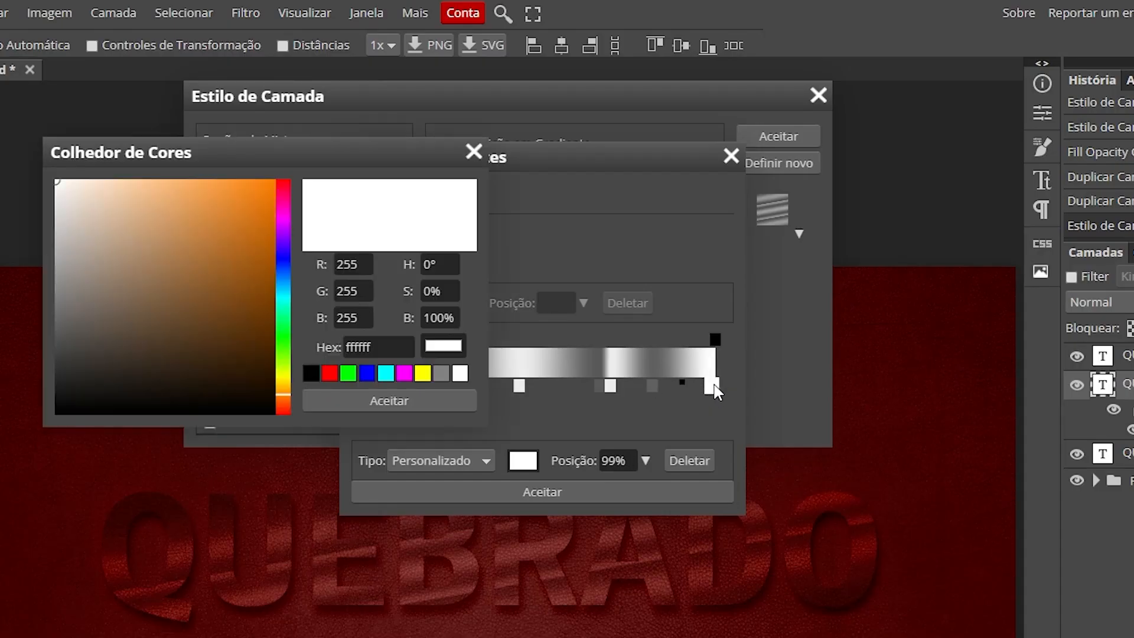
click(78, 379)
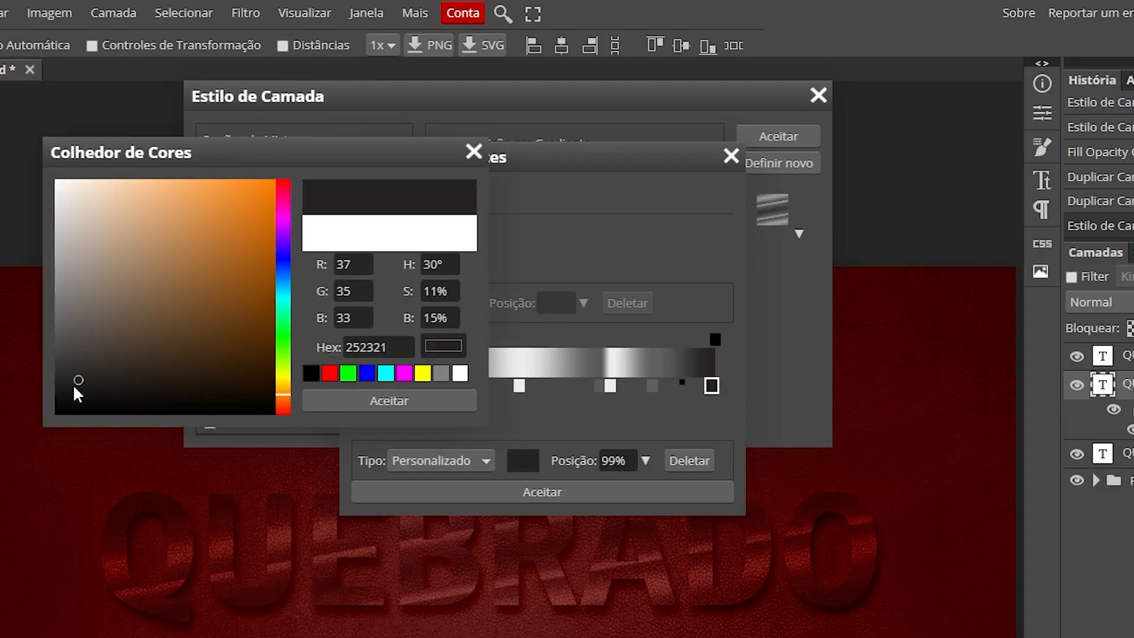
click(382, 396)
drag(712, 386, 717, 387)
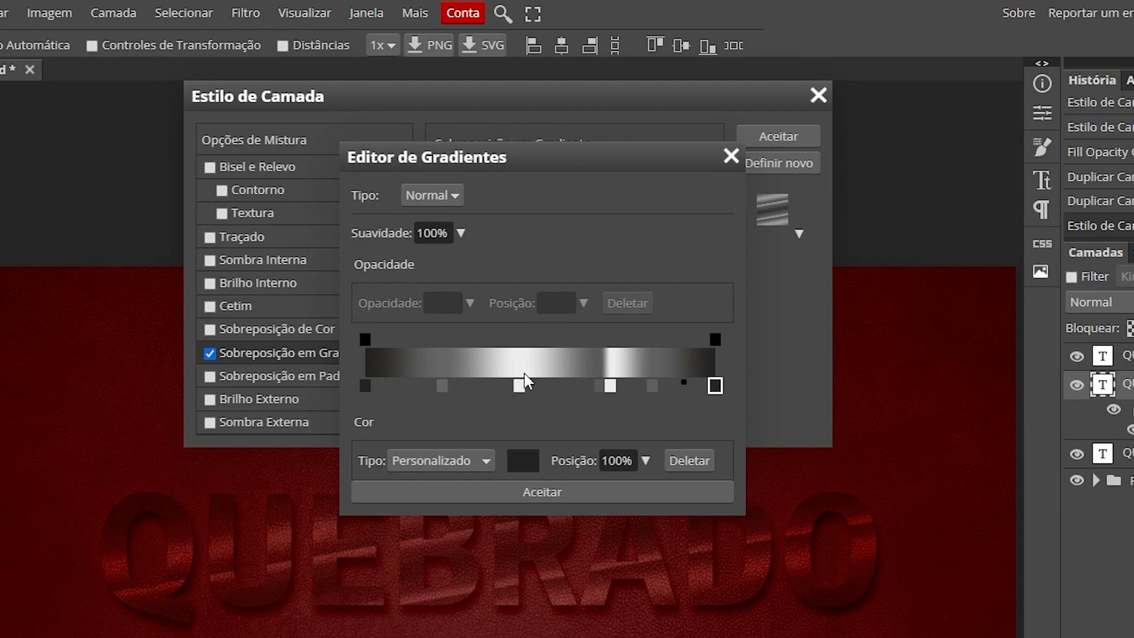
click(542, 492)
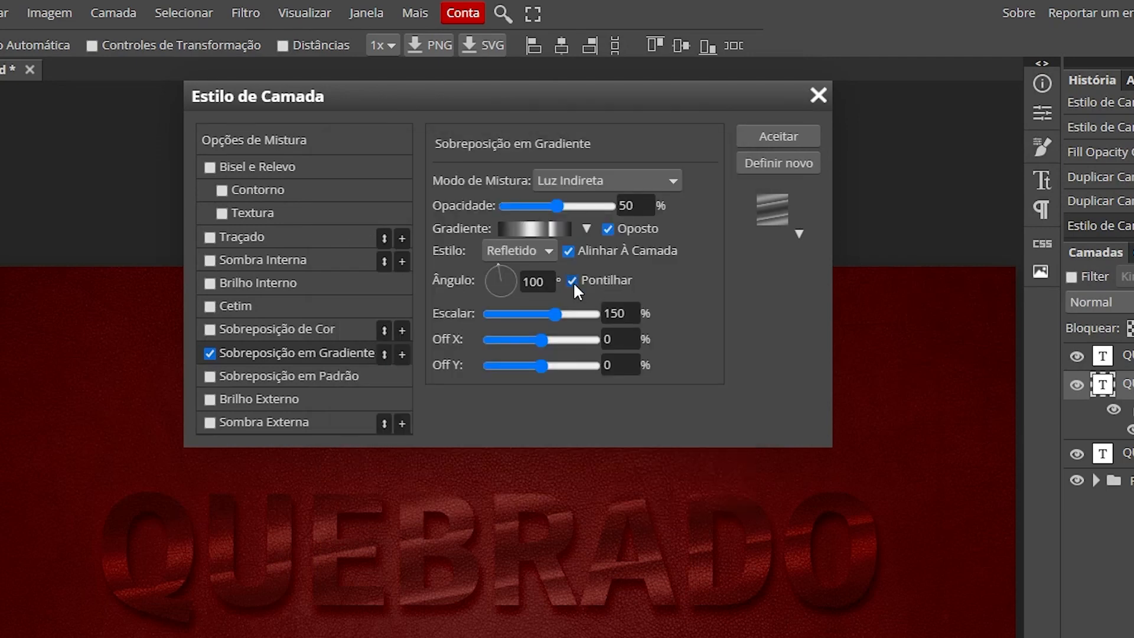
Step: Enable Brilho Interno with blend mode Sobrepor, 30% opacity and colour f1ecec
click(274, 286)
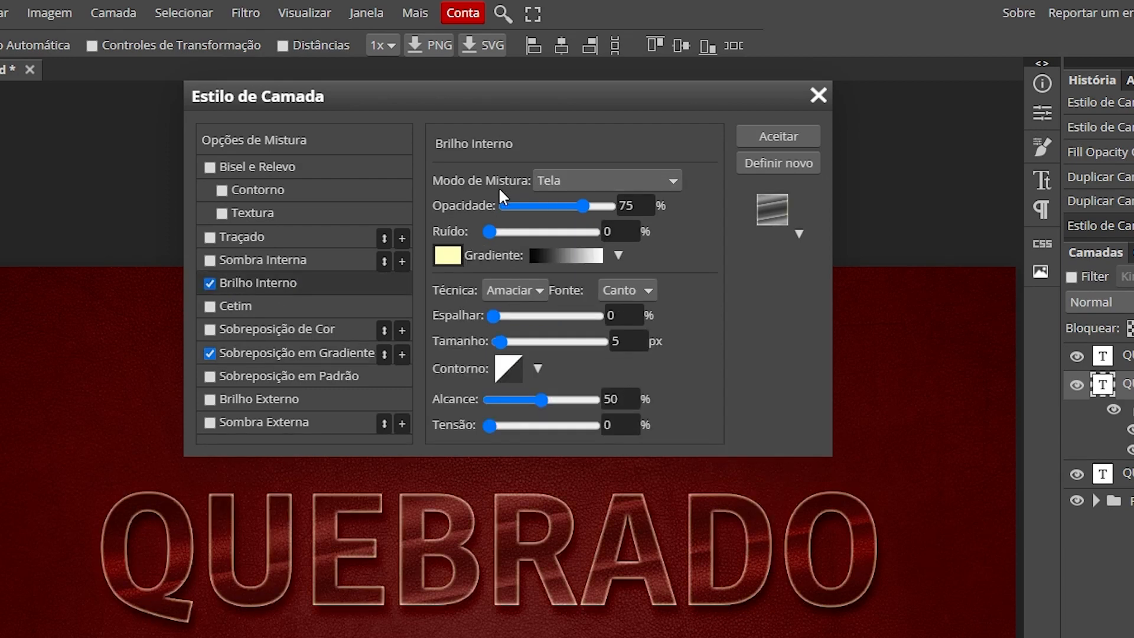
click(553, 183)
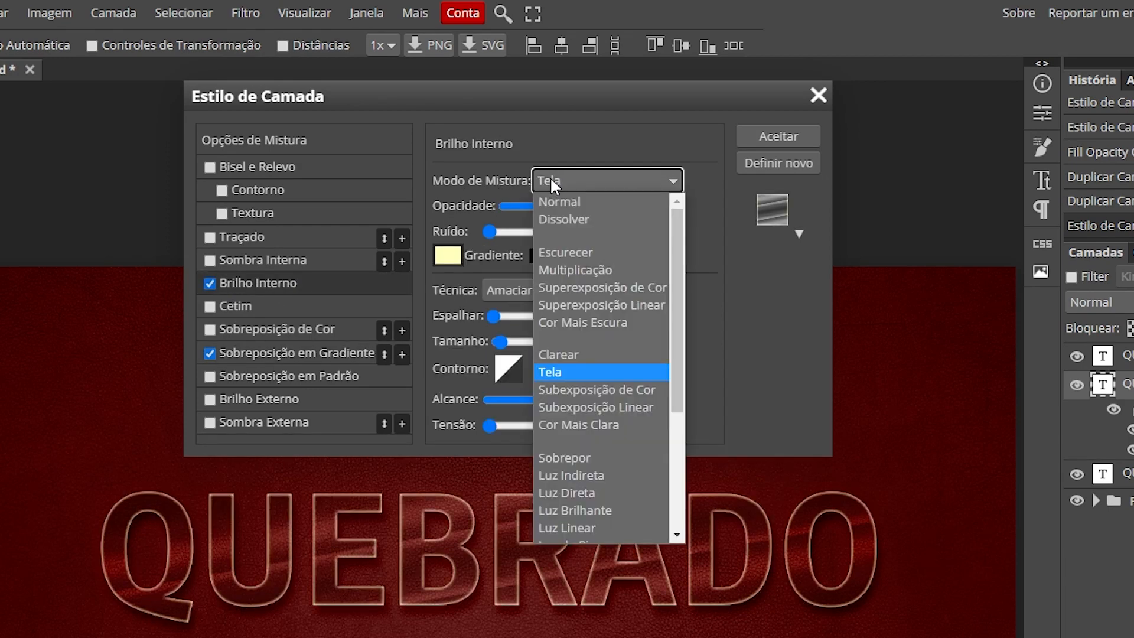
click(582, 456)
double_click(627, 206)
text(30)
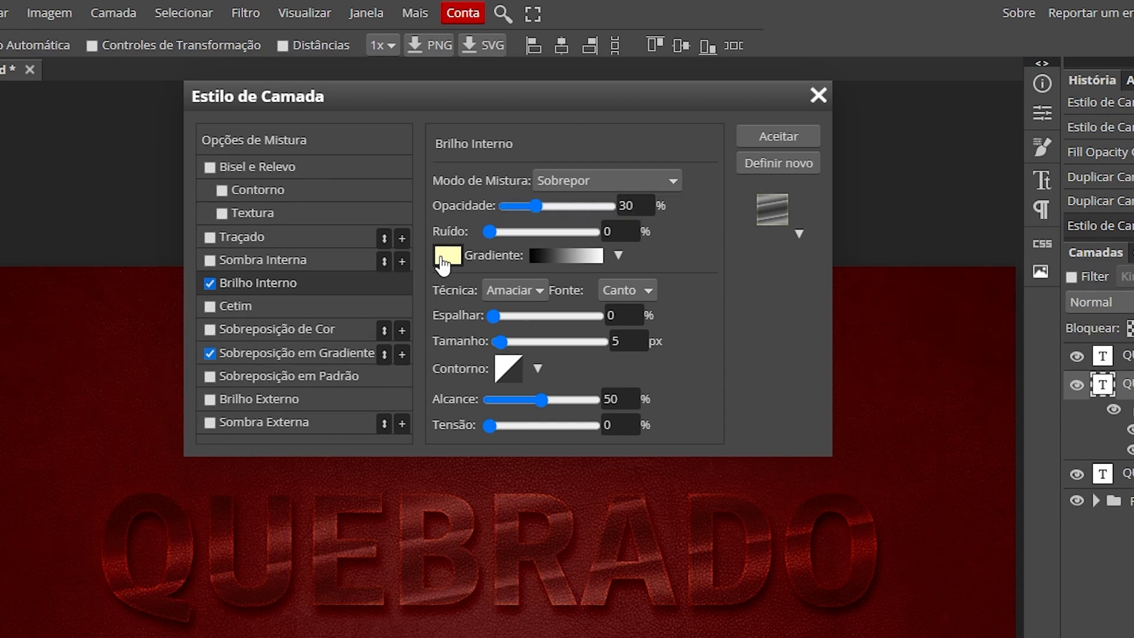
click(448, 256)
click(59, 190)
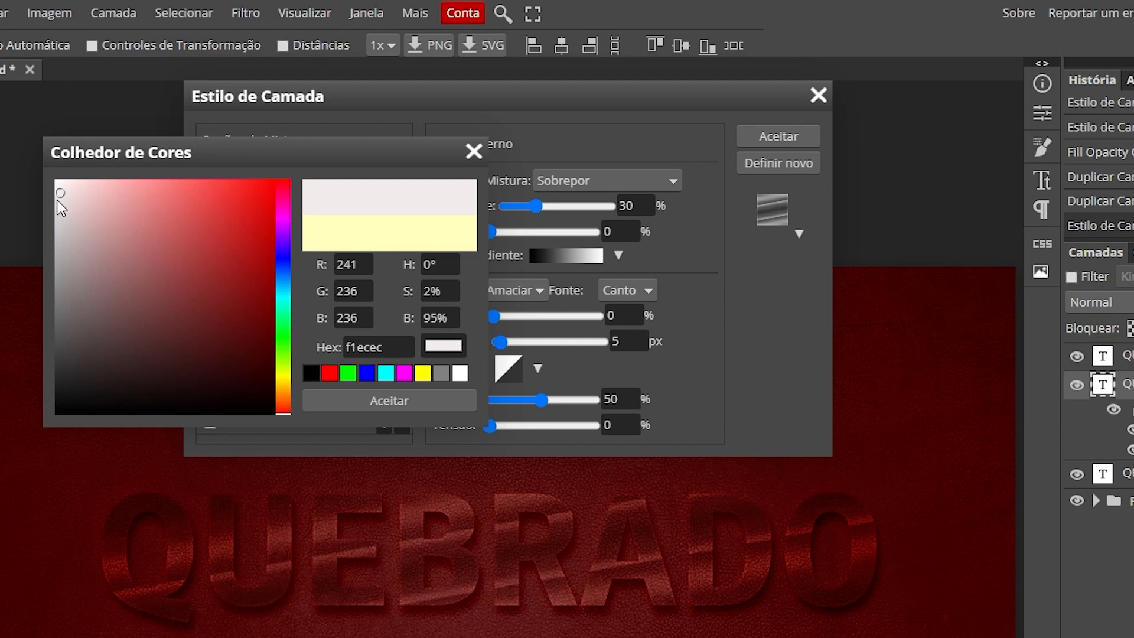
click(407, 404)
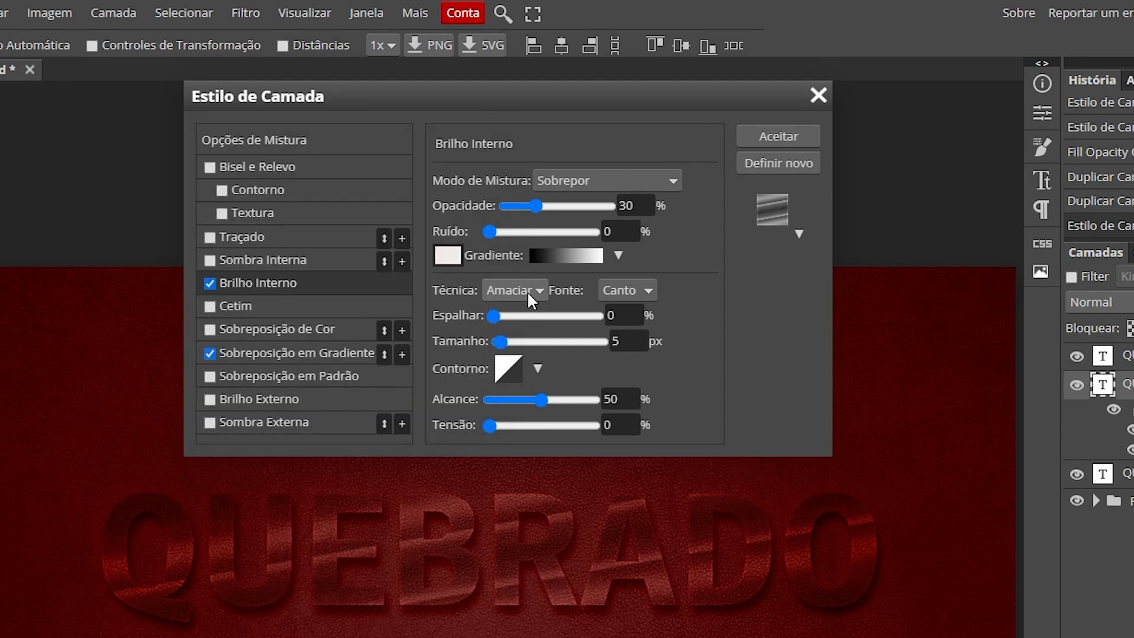
Step: Set the inner glow's technique to Preciso, its size to 3 px and its range to 35%
click(534, 298)
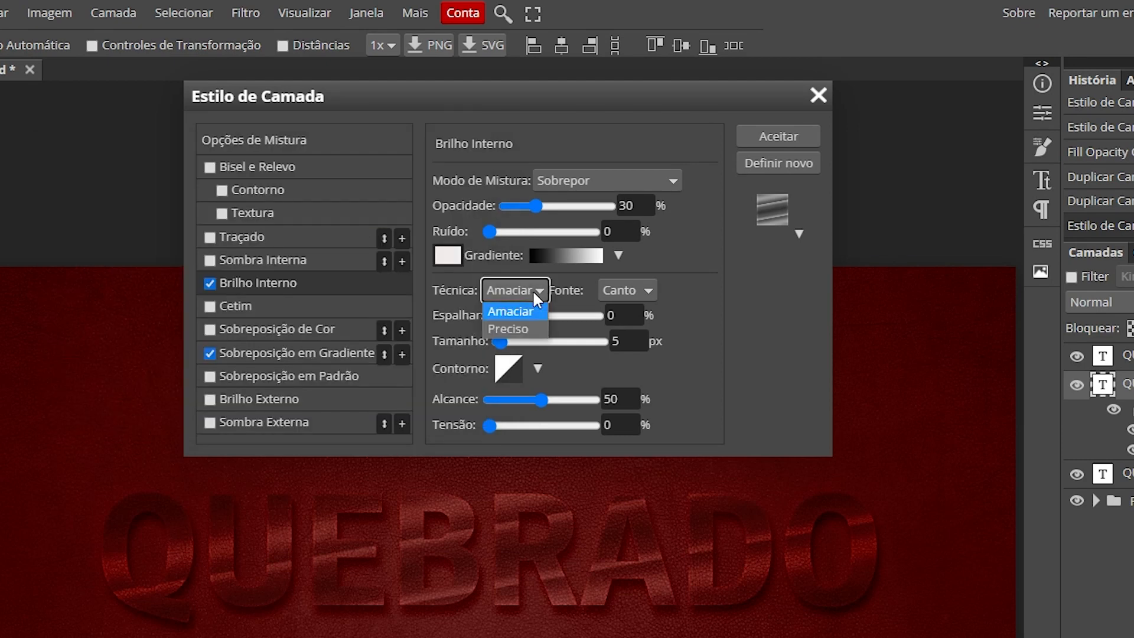
click(522, 328)
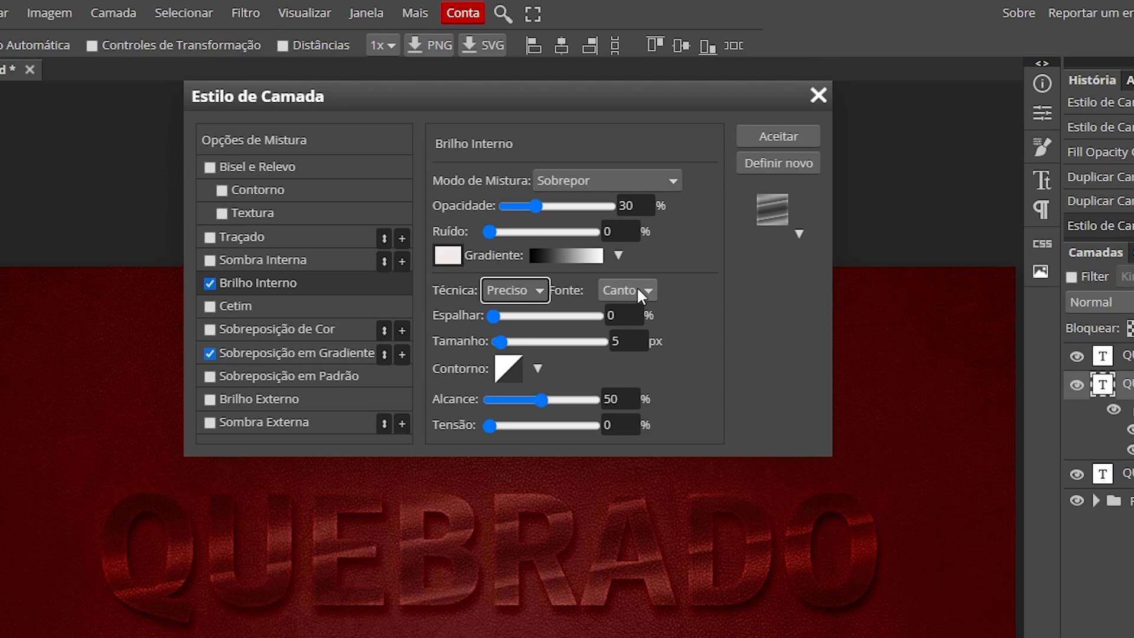
drag(624, 342, 526, 328)
text(3)
key(Return)
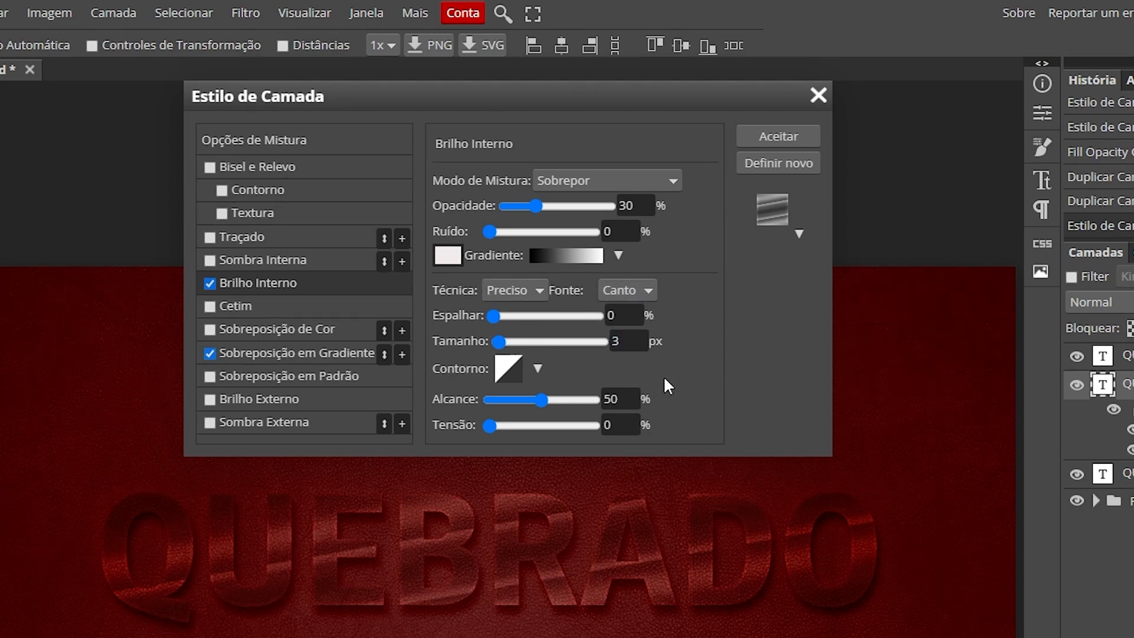
drag(619, 399, 567, 403)
text(35)
key(Return)
Step: Enable Sombra Interna with blend mode Tela, light grey colour e2e2e2 and 10% opacity
click(281, 261)
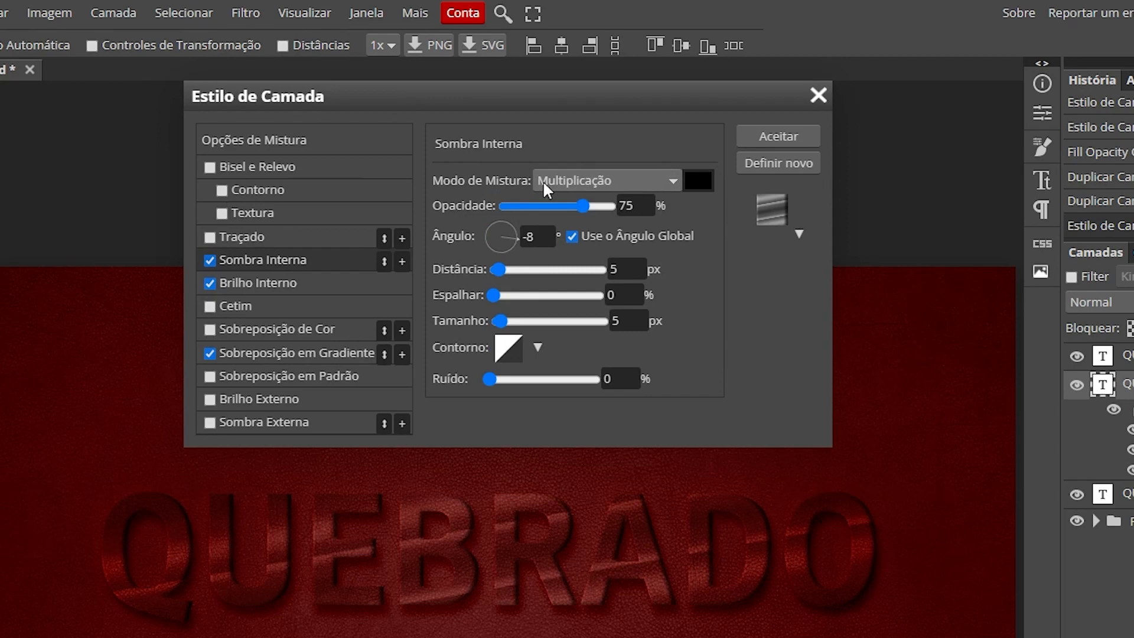
click(597, 174)
click(577, 371)
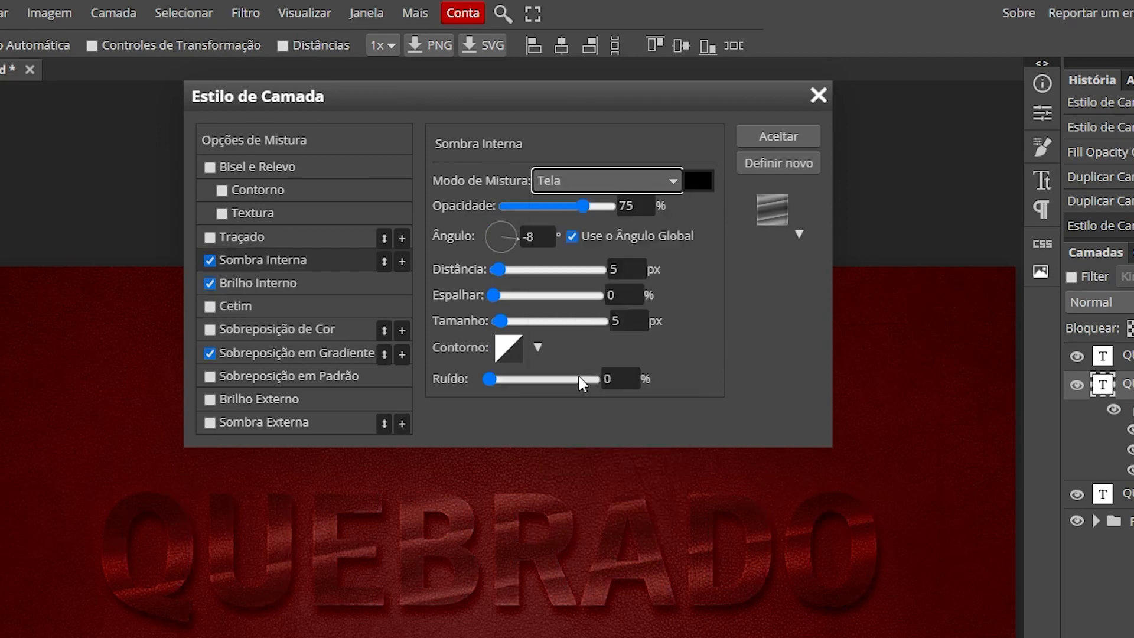
click(698, 180)
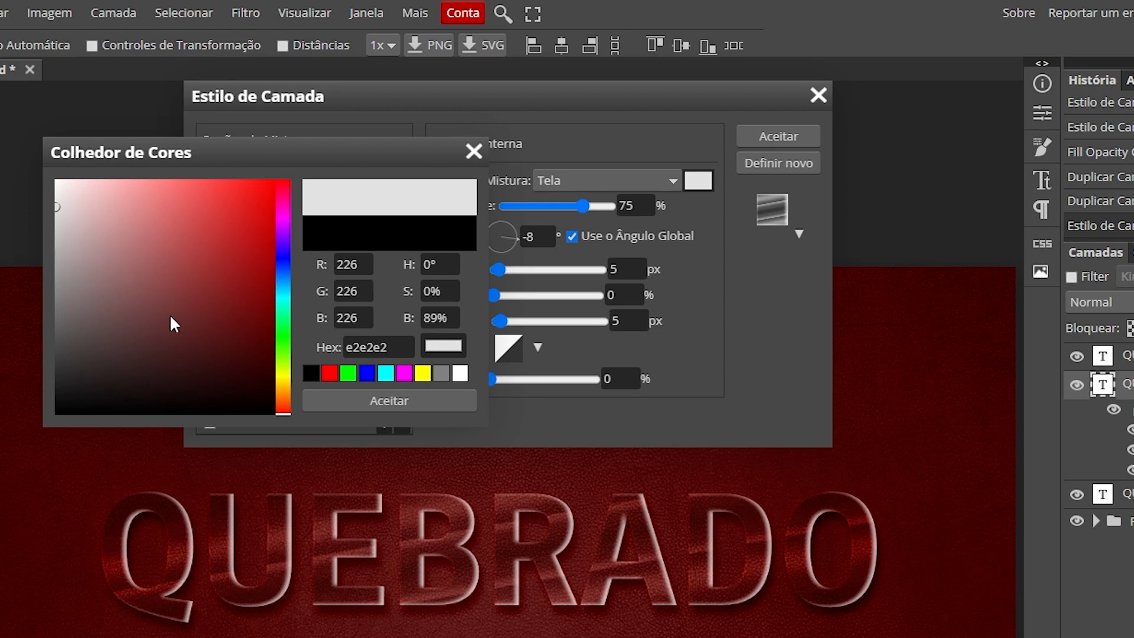
click(420, 398)
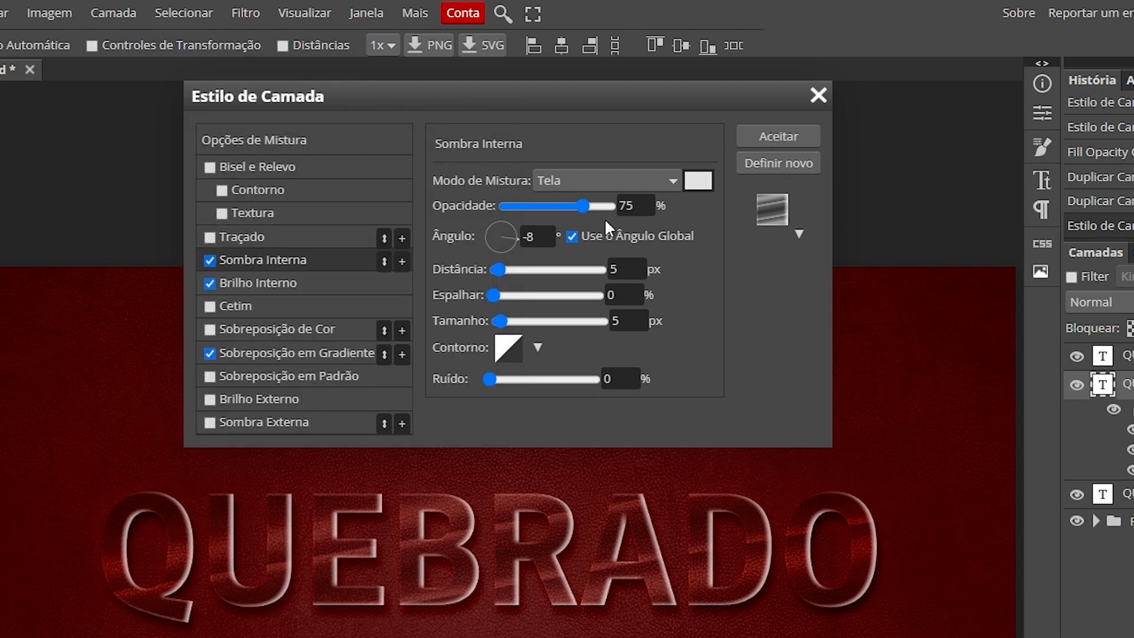
double_click(647, 207)
text(10)
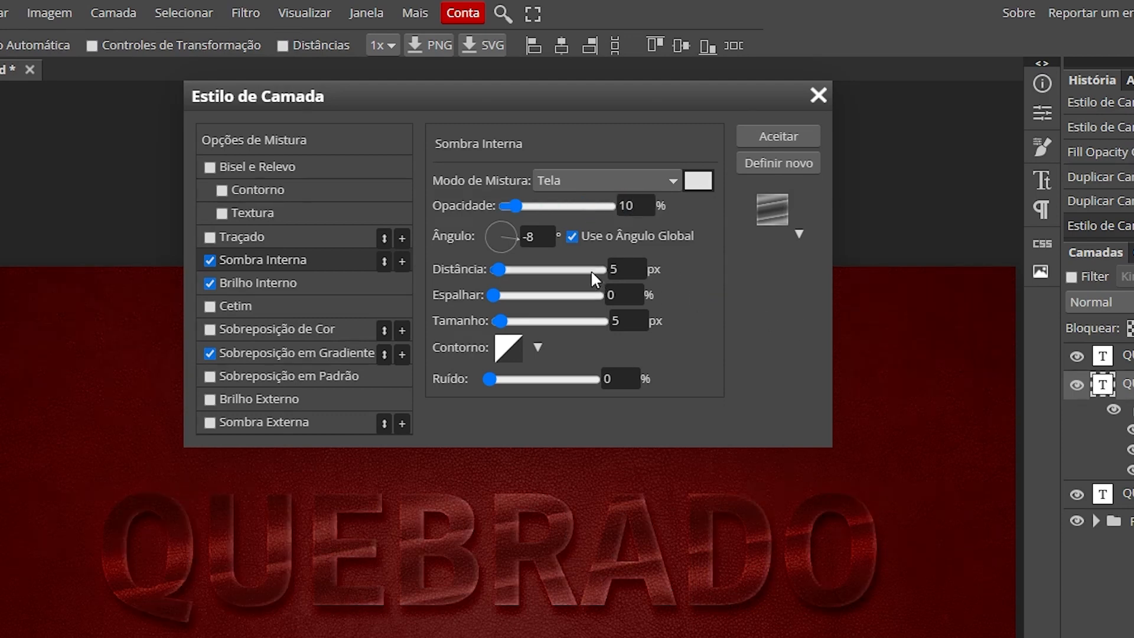
Step: Set the inner shadow's angle to 90°, distance to 2 px and size to 13 px
double_click(544, 240)
text(90)
click(623, 271)
key(BackSpace)
text(2)
key(Tab)
text(13)
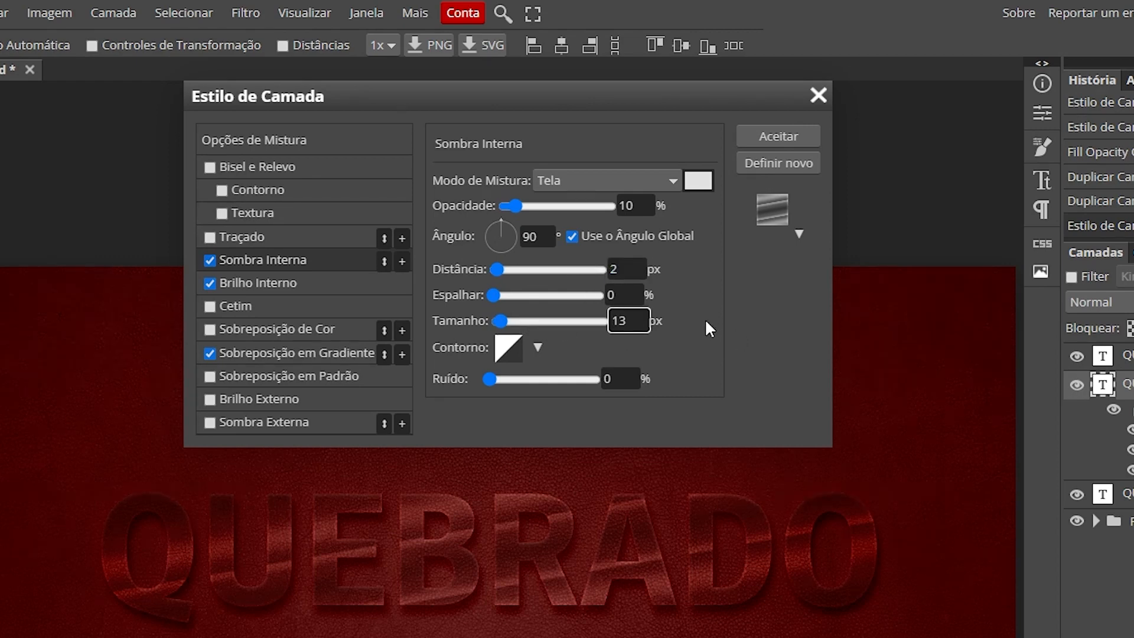
click(701, 323)
Step: Enable Bisel e Relevo with a 3 px size, turn off its global angle and set the highlight opacity to 50%
click(256, 162)
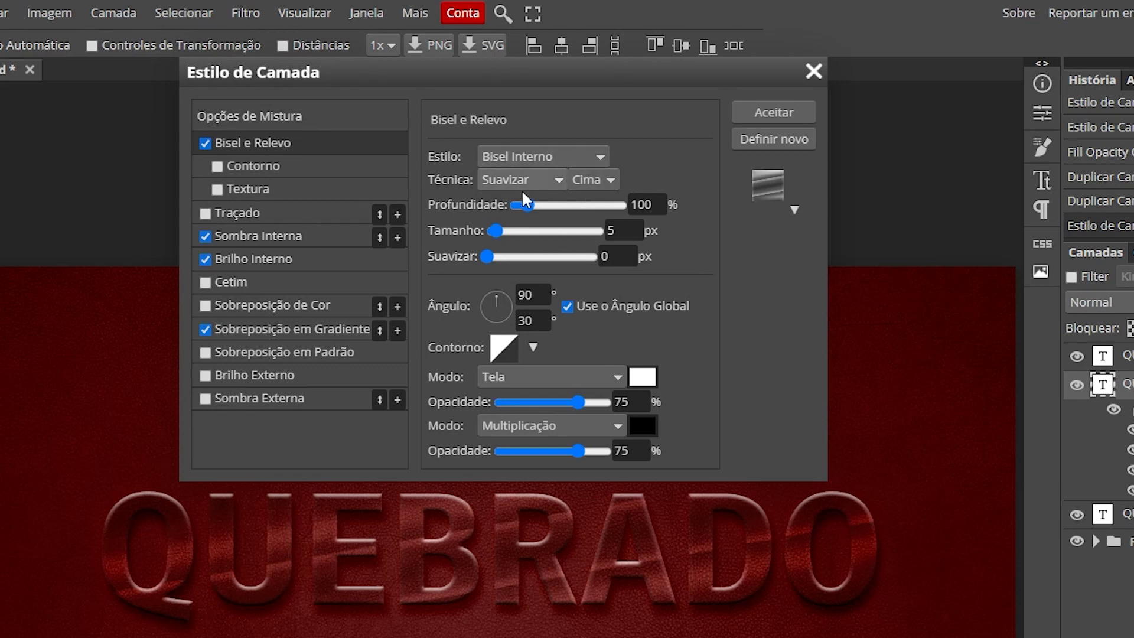
double_click(622, 231)
text(3)
click(749, 271)
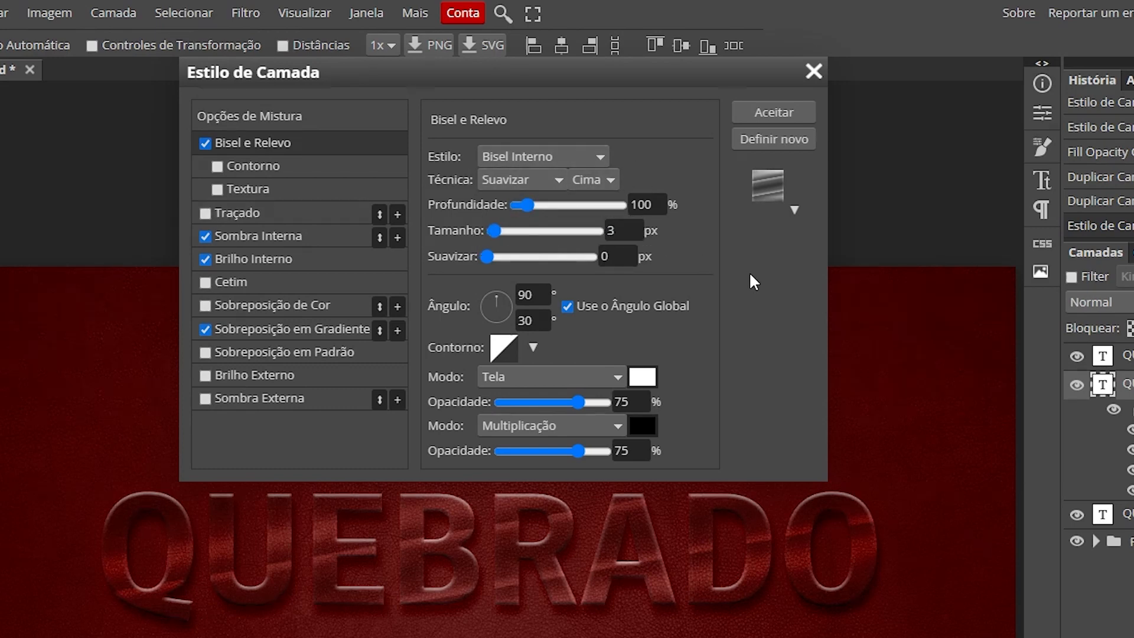
click(567, 307)
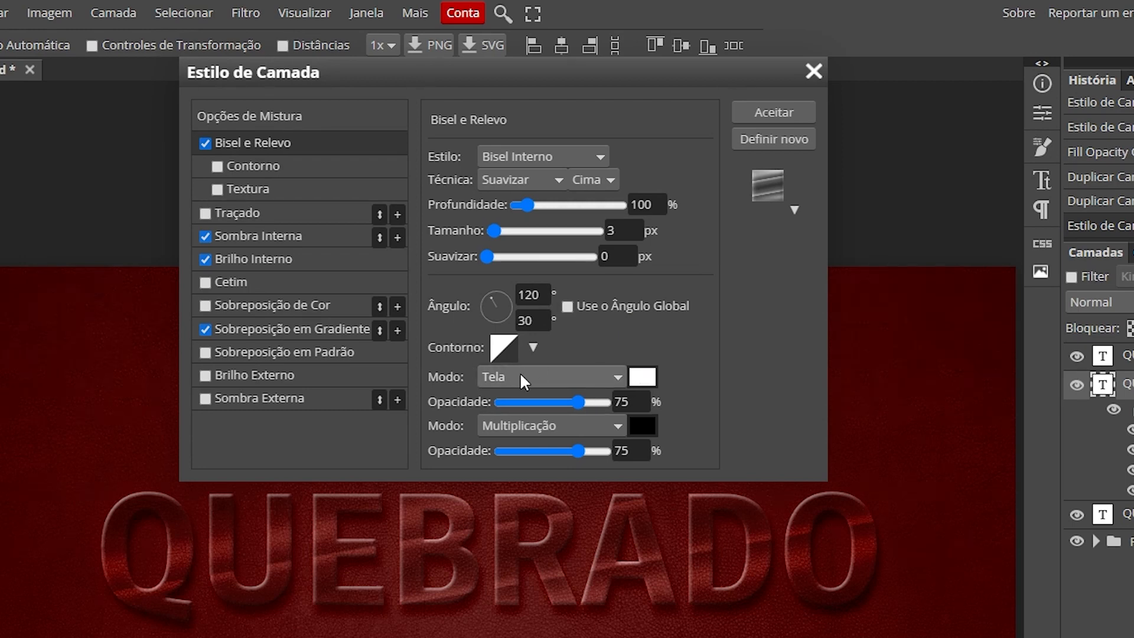
double_click(633, 401)
text(50)
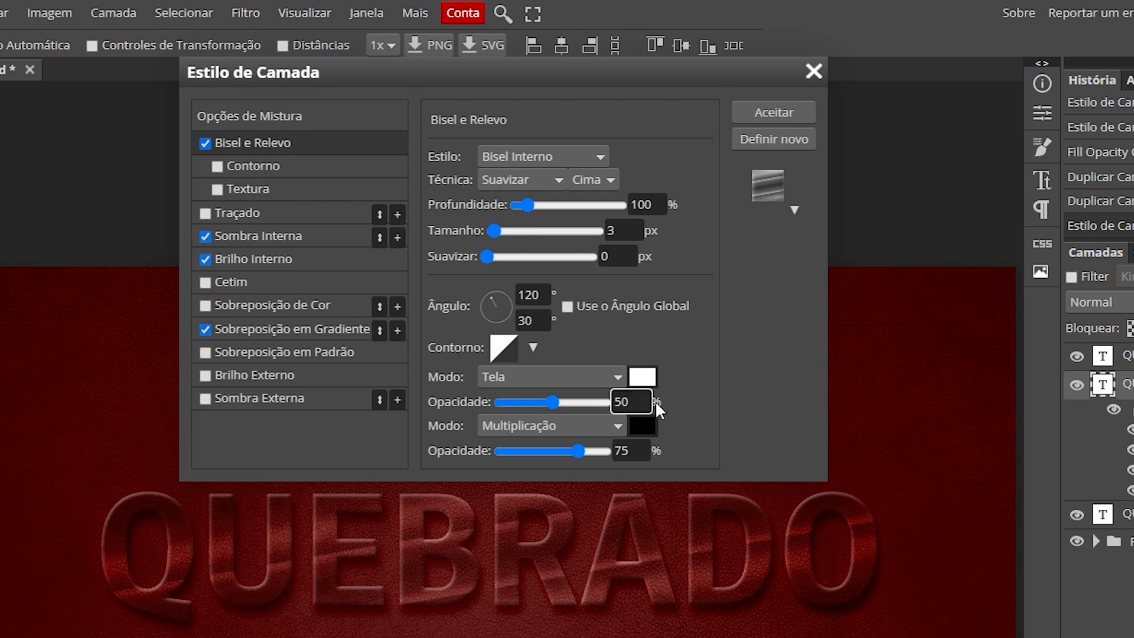
Step: Set the bevel's shadow mode to Sobrepor with colour e4eeee and 50% opacity
click(561, 425)
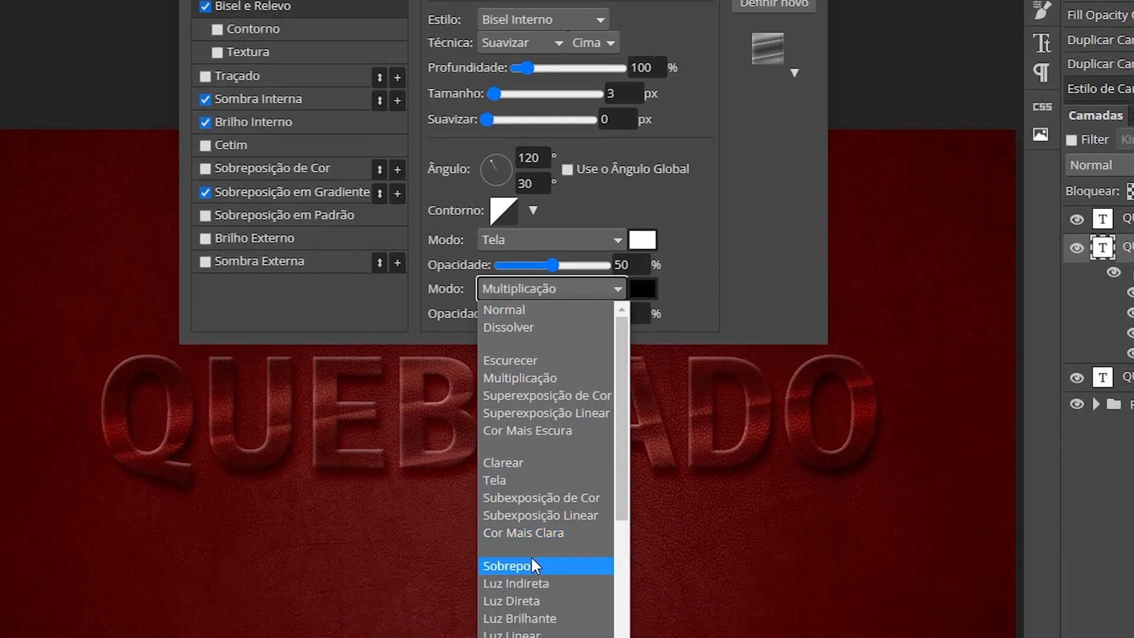
click(531, 562)
click(642, 289)
click(65, 195)
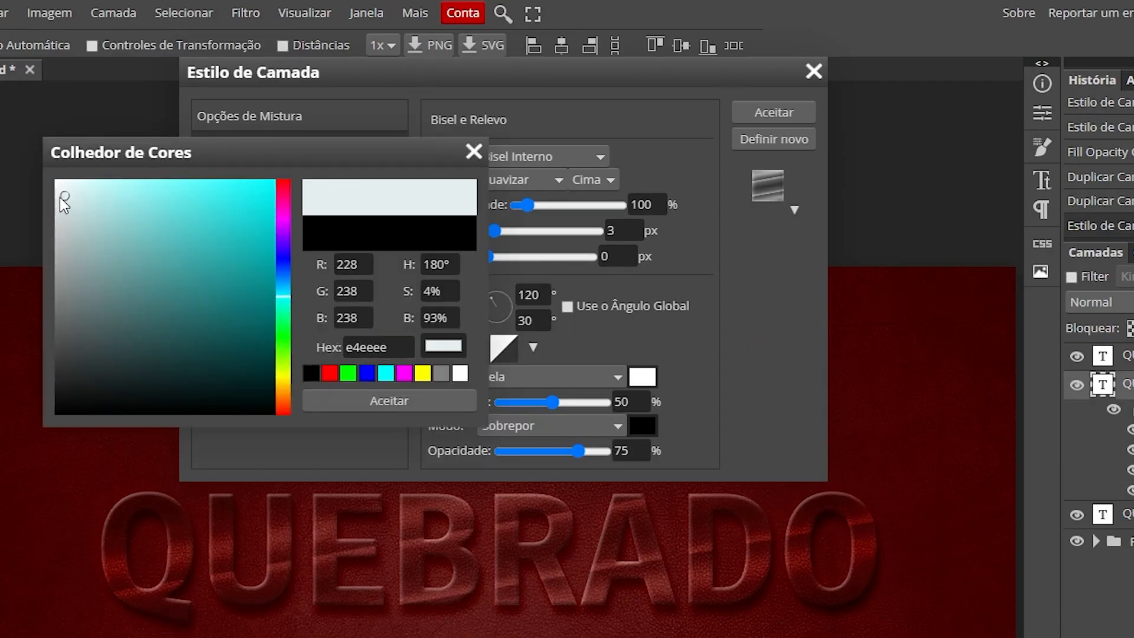
click(399, 399)
drag(636, 450, 566, 443)
text(50)
key(Return)
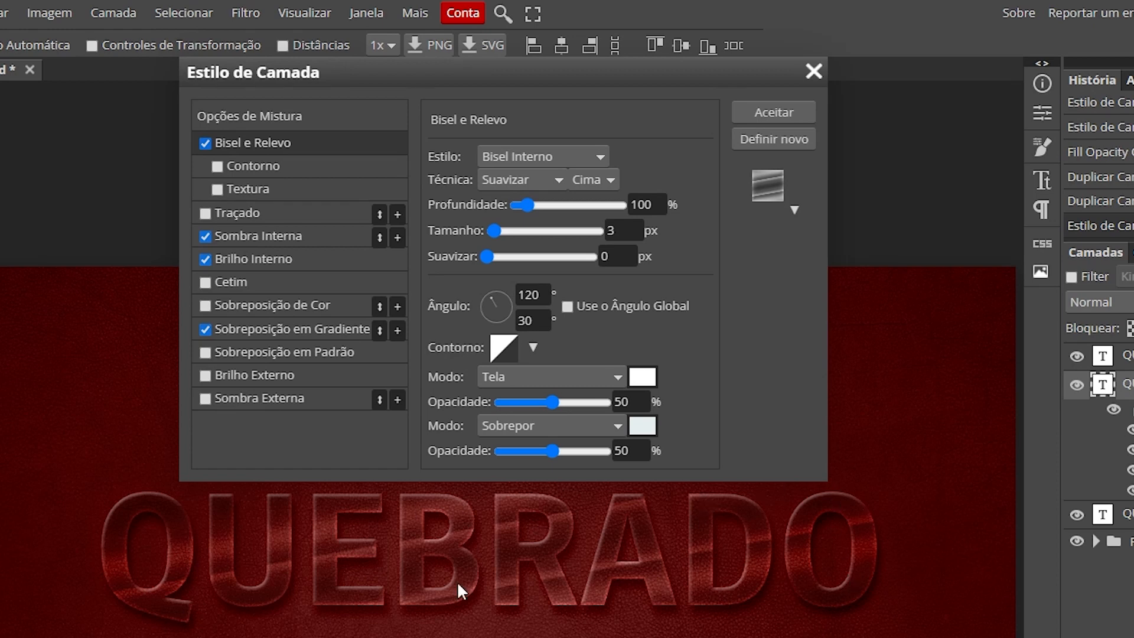
Step: Enable the bevel's Contorno and reshape its curve: start point at 2, 24, a sagging lower-middle point and an upper point at 80, 62
click(244, 168)
click(243, 165)
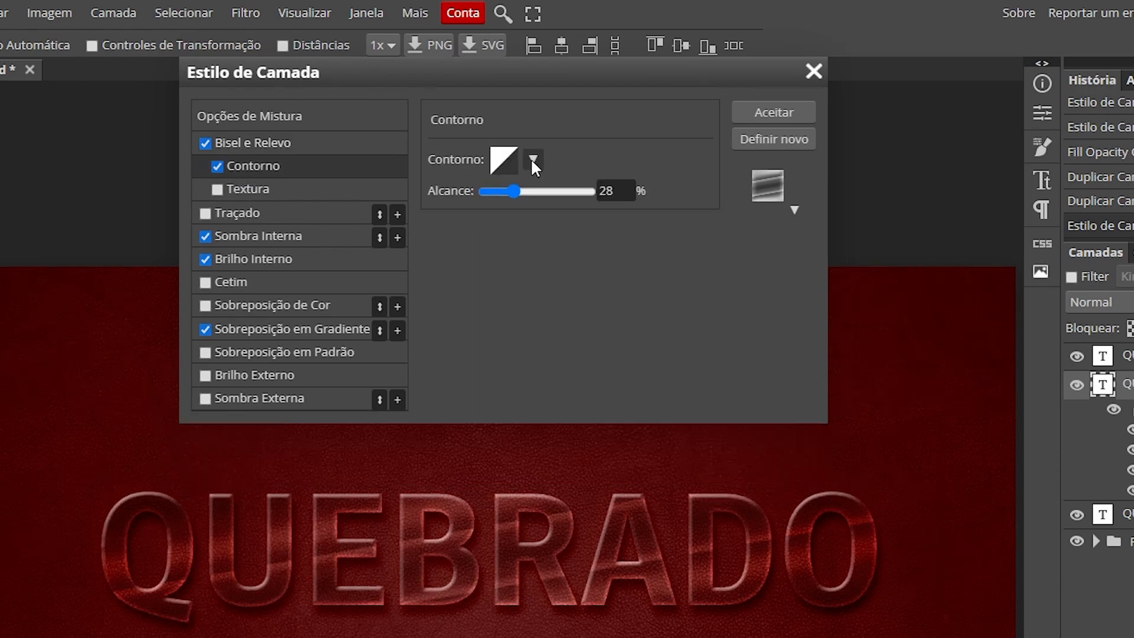
click(534, 157)
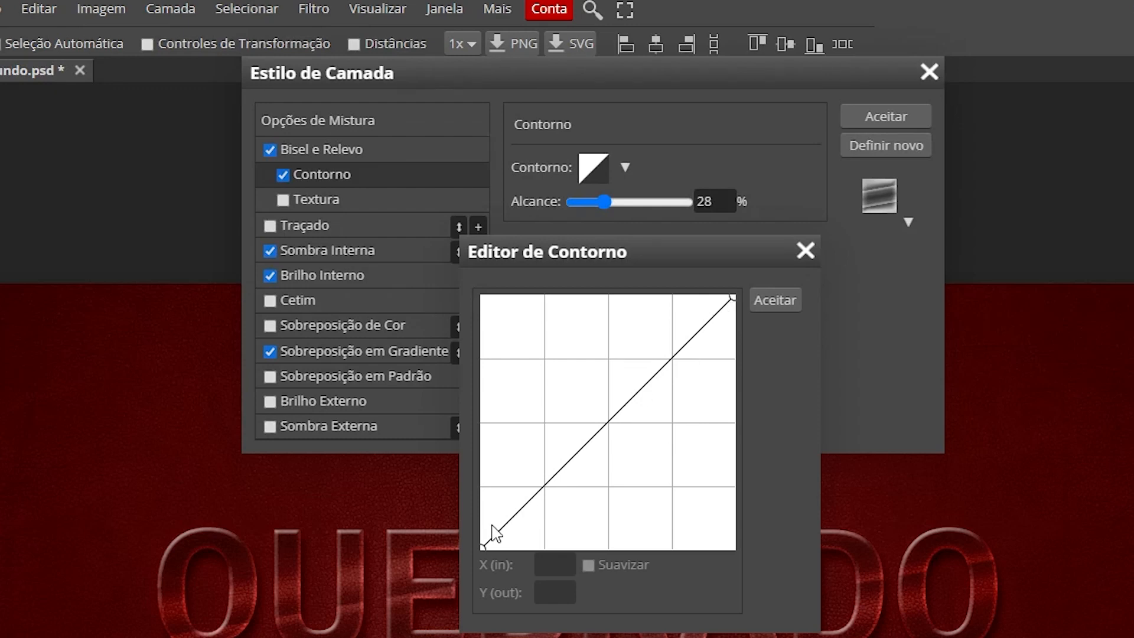
drag(483, 543, 486, 489)
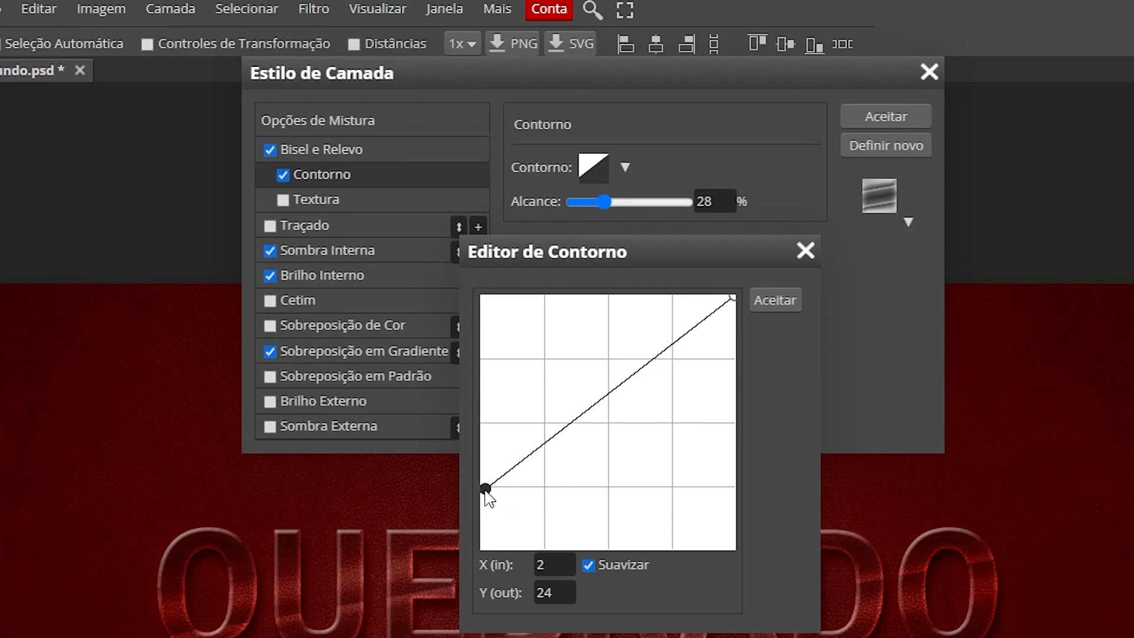
click(561, 427)
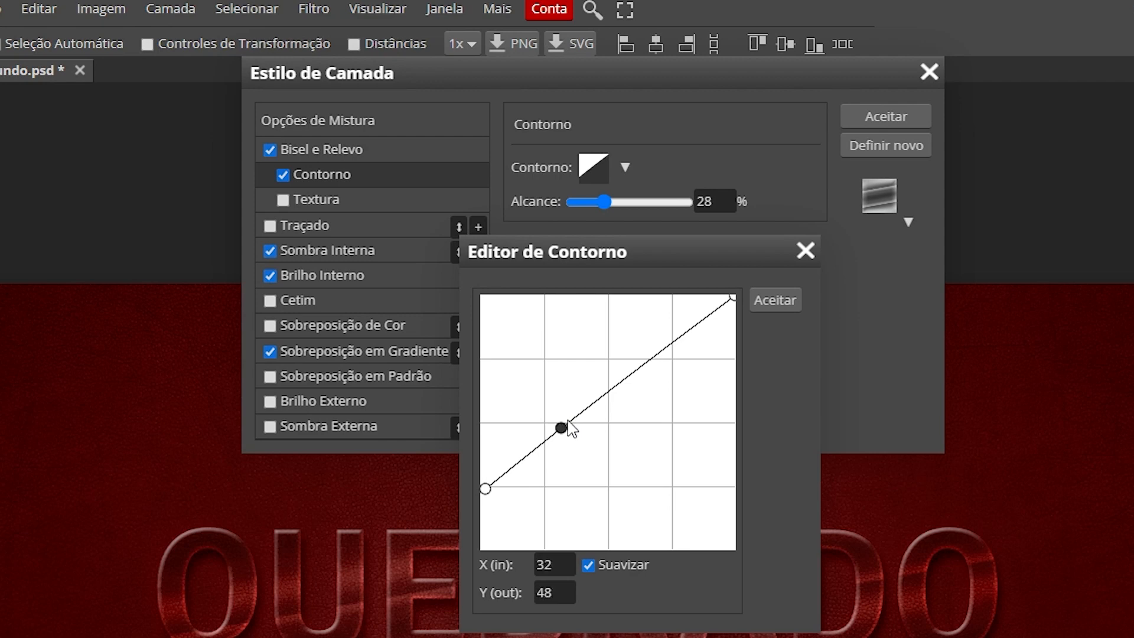
drag(566, 431, 580, 482)
click(672, 384)
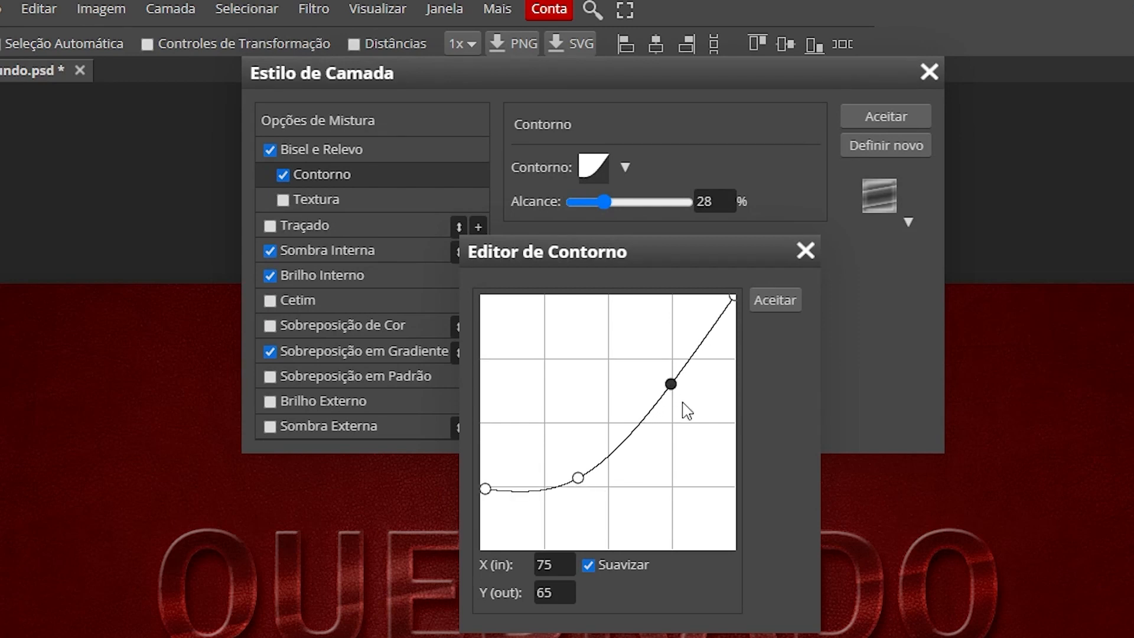
drag(672, 385, 684, 391)
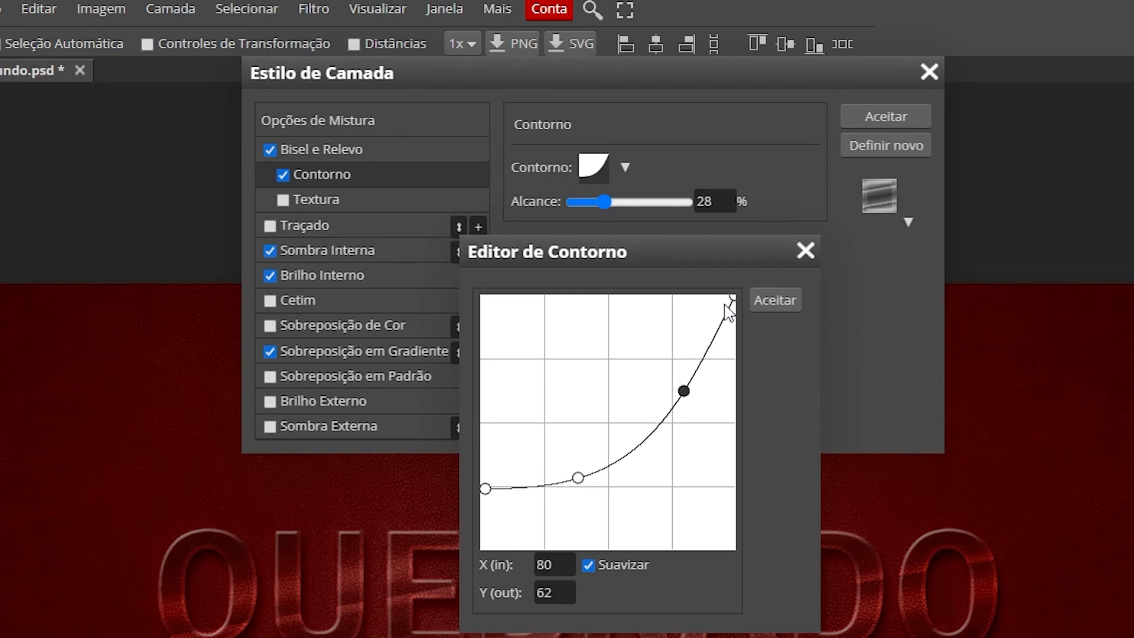
Step: Pull the contour curve's upper end point inward, refine the middle points with the lower one at 47, 27, and accept the curve
drag(733, 297, 702, 296)
mouse_move(579, 480)
mouse_down()
mouse_move(570, 486)
mouse_move(594, 460)
mouse_move(593, 477)
mouse_up()
drag(684, 396, 671, 391)
drag(590, 471, 600, 484)
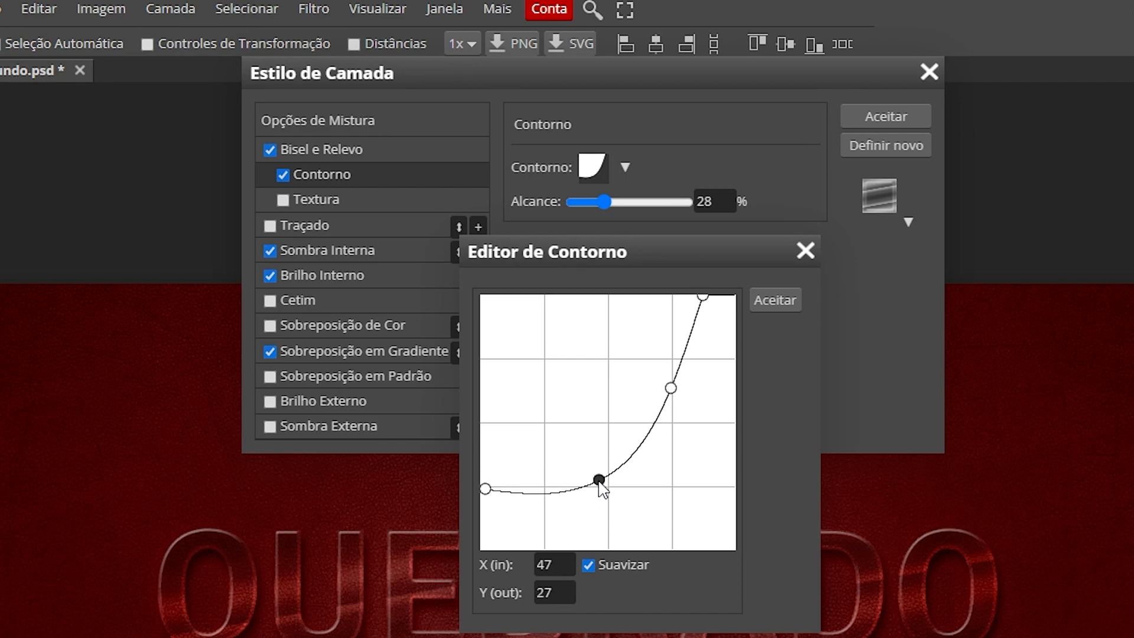
click(777, 305)
Step: Save the custom curve as a new contour preset
click(624, 167)
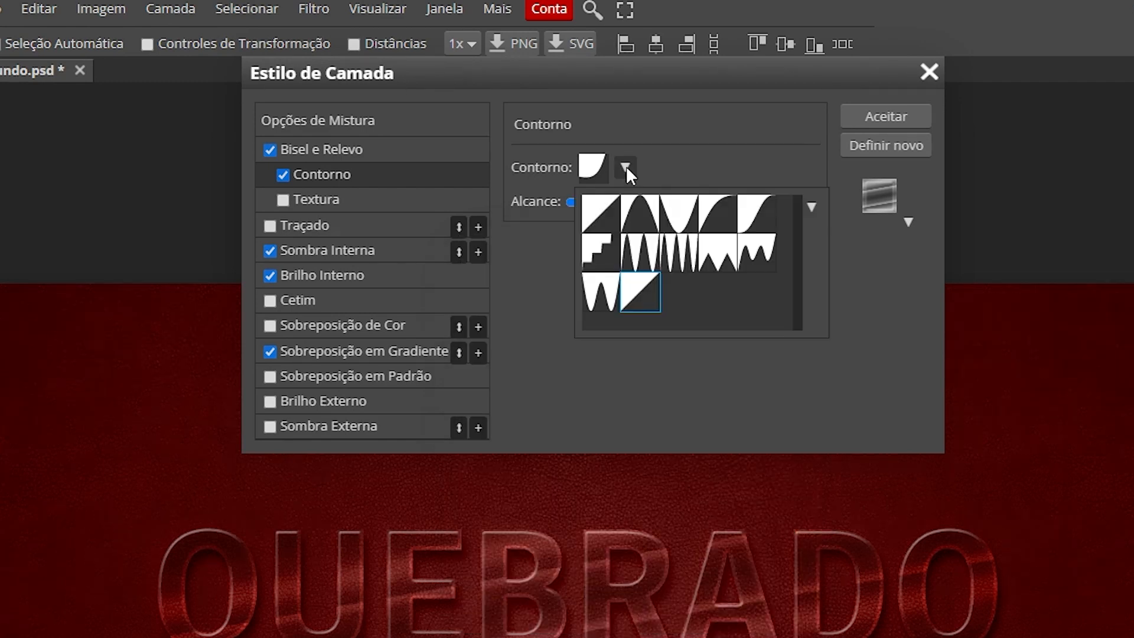
click(651, 310)
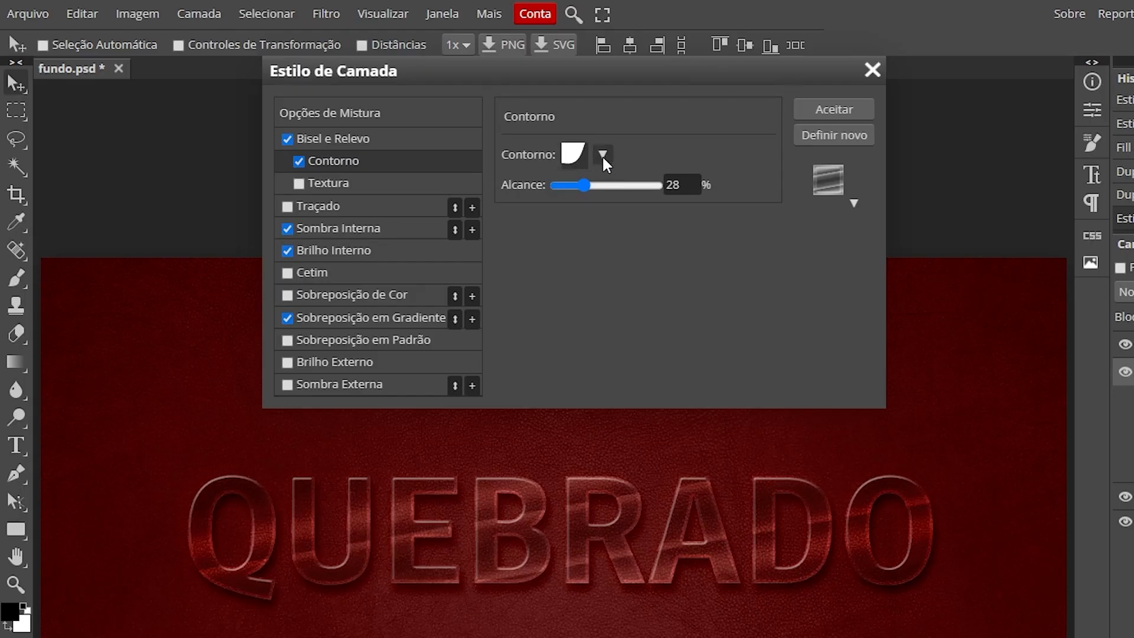
click(602, 155)
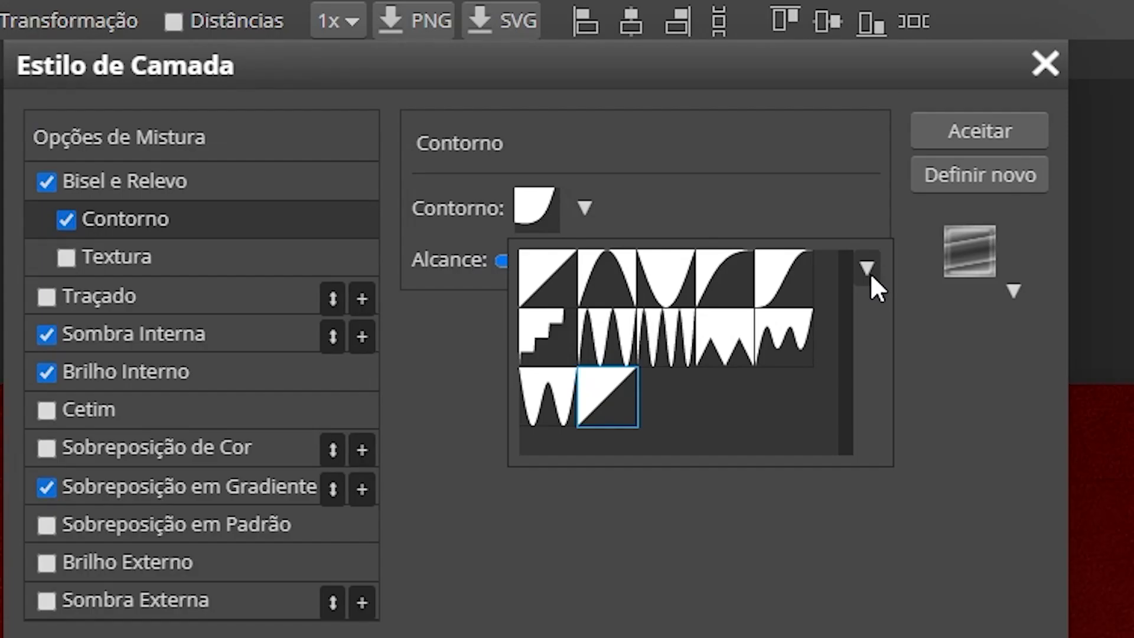
click(867, 271)
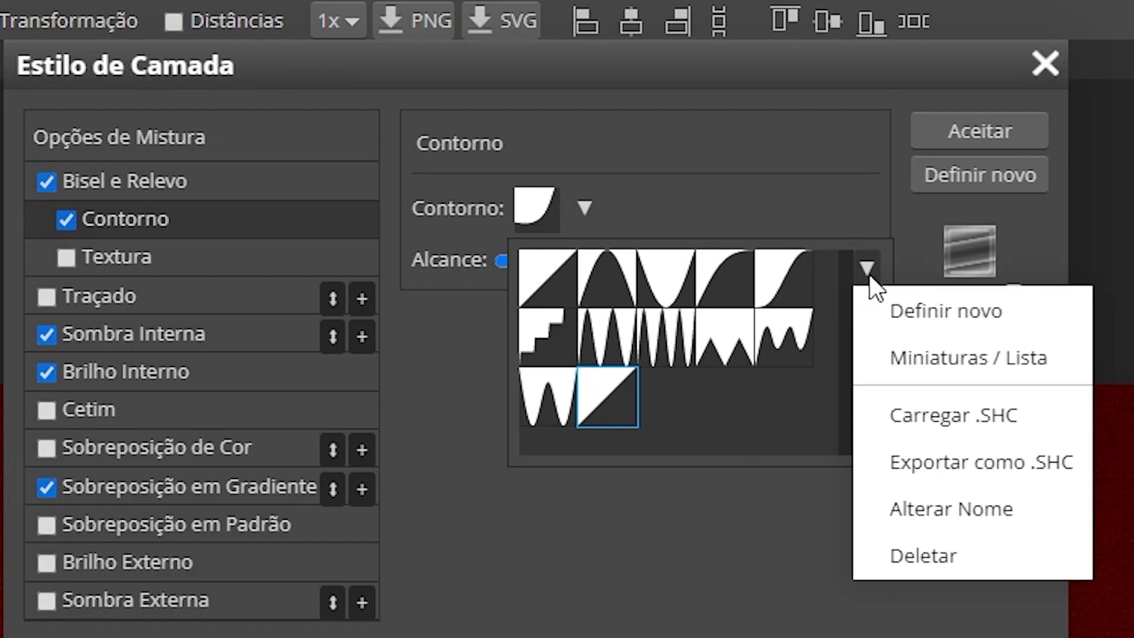
click(944, 312)
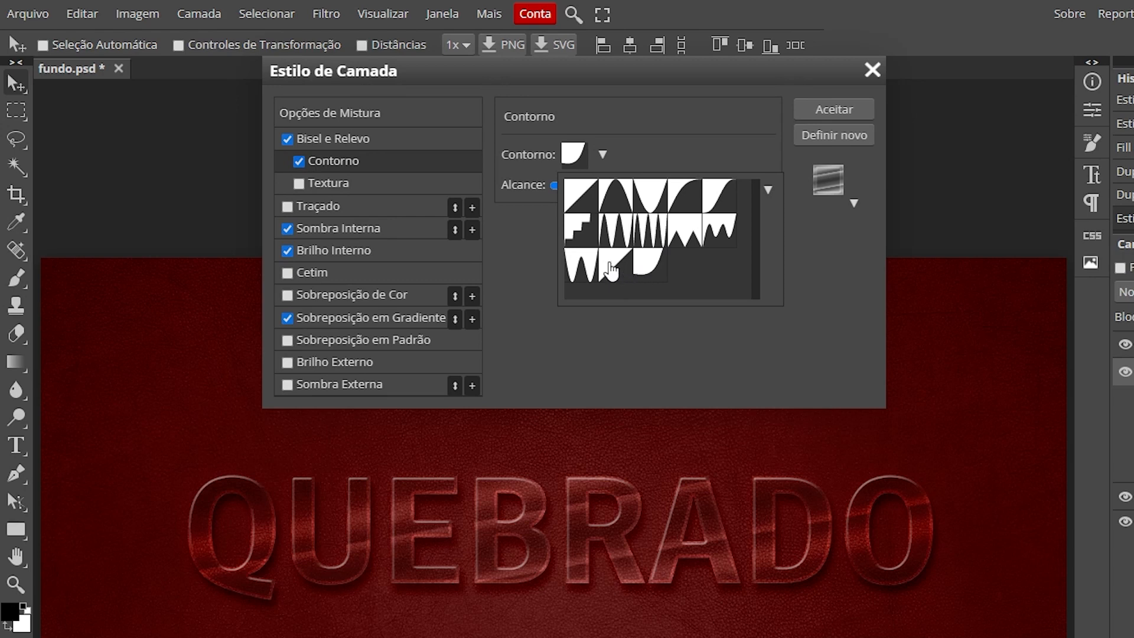
Step: Apply the diagonal contour beside the newly saved curve to the bevel, and delete that diagonal one from the presets
click(624, 275)
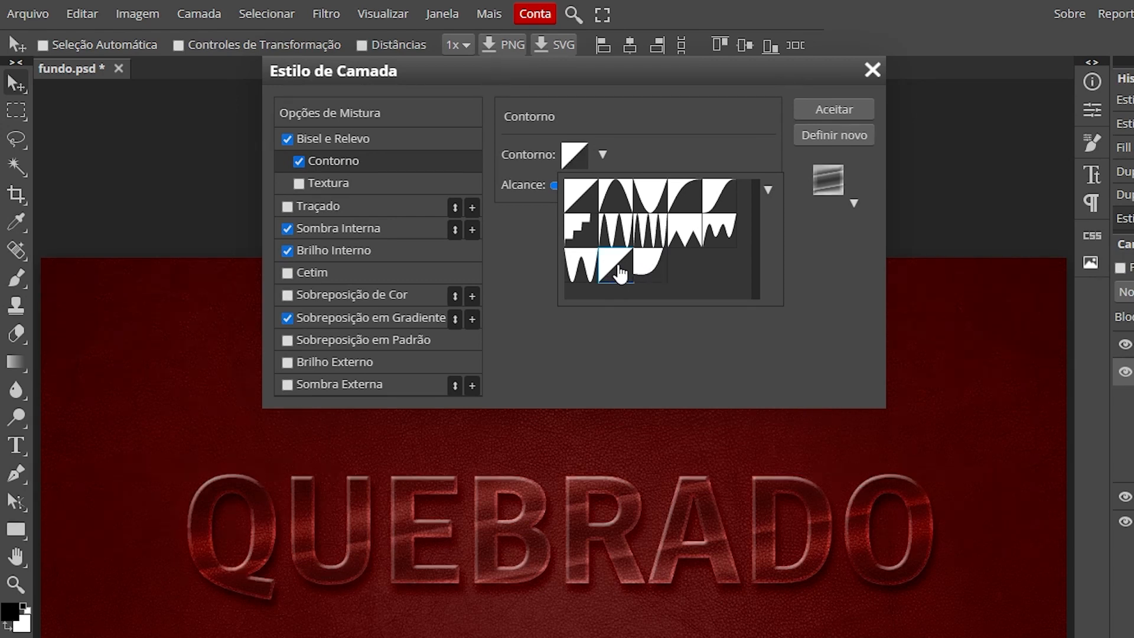
right_click(619, 273)
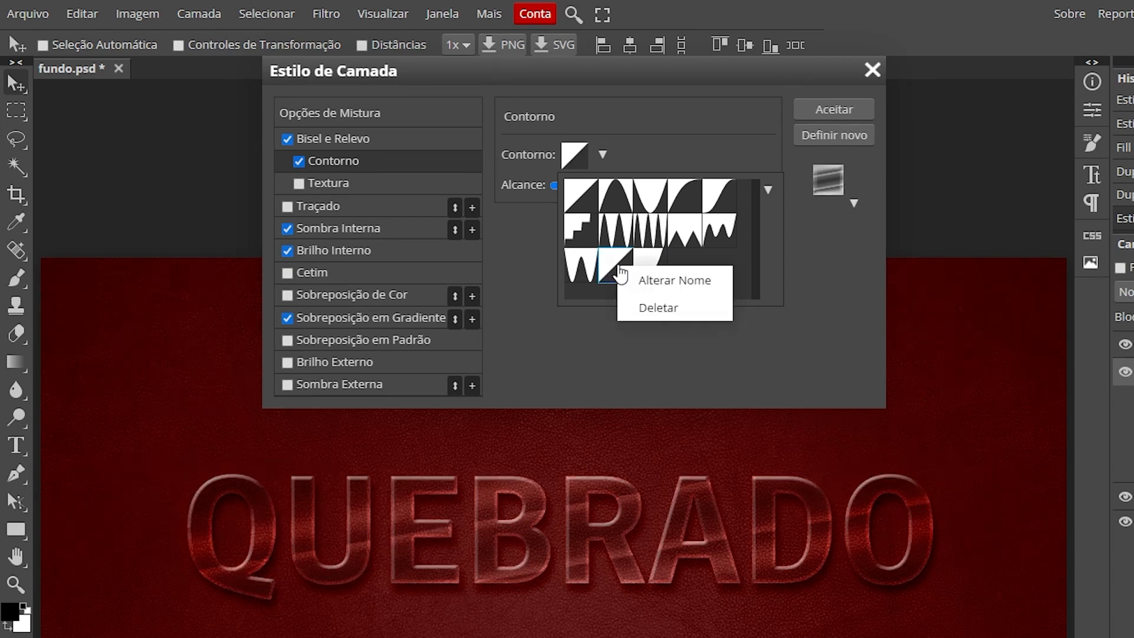
click(646, 305)
click(574, 155)
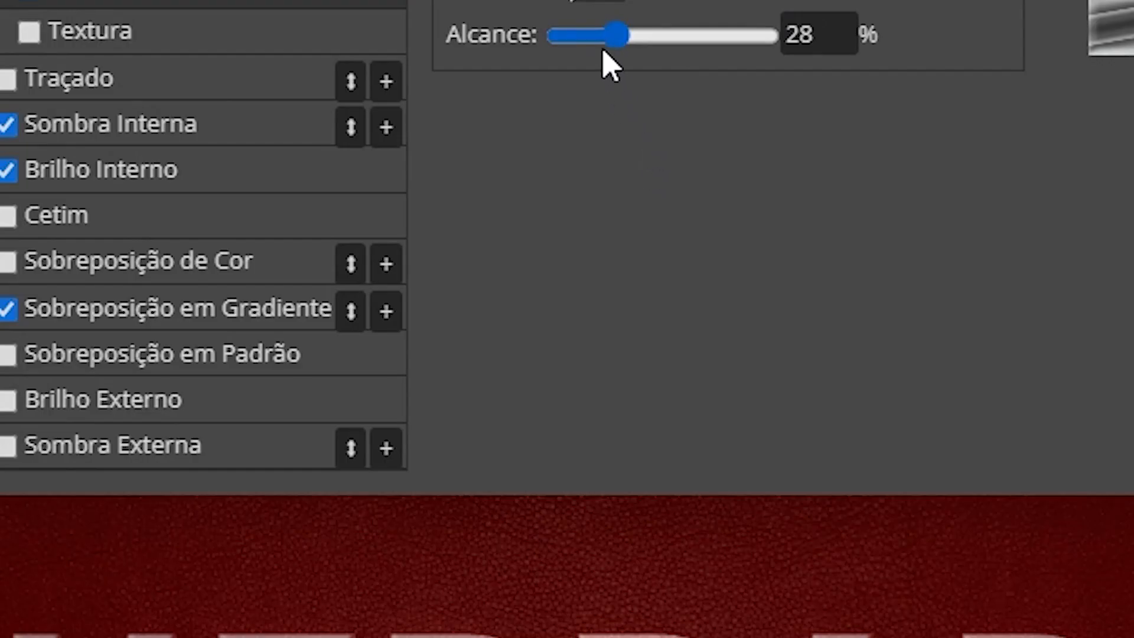
Step: Set the contour's Alcance to 100%, apply the layer style and collapse the QUEBRADO copy effects list
drag(583, 185, 678, 188)
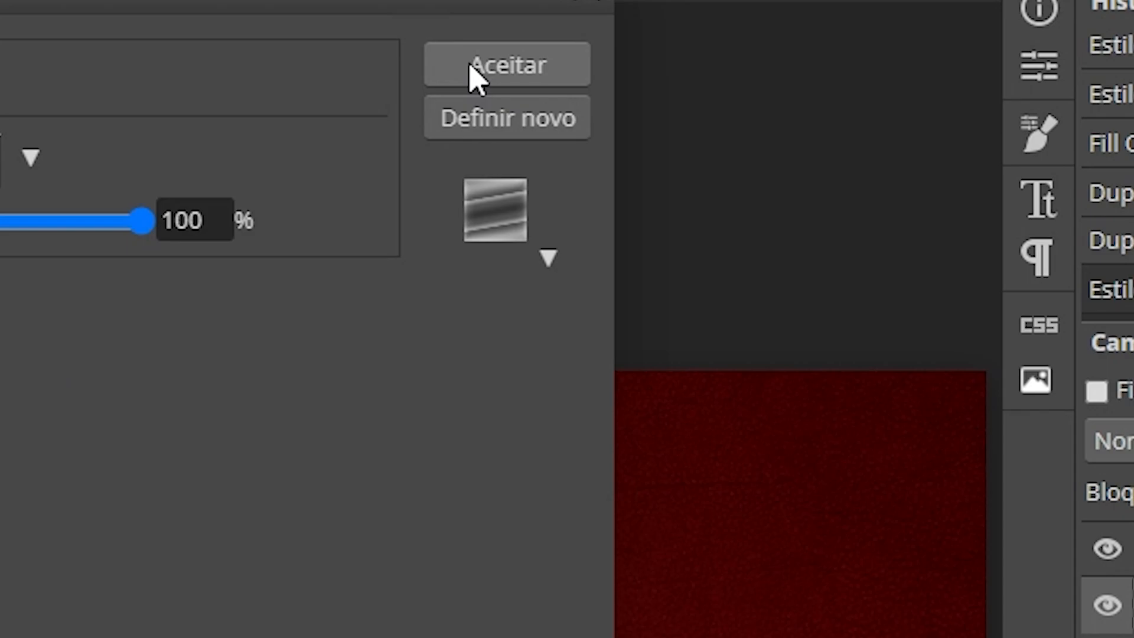
click(472, 67)
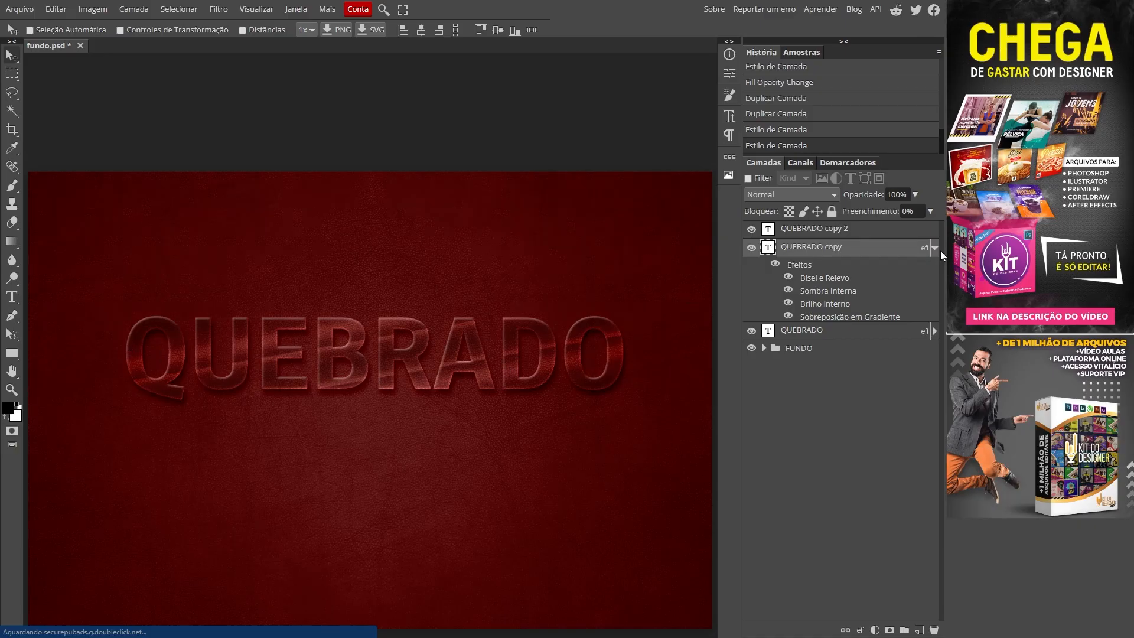
click(934, 248)
Step: Compare the text effect with the QUEBRADO copy layer hidden and shown
click(752, 249)
click(752, 249)
click(752, 249)
click(752, 248)
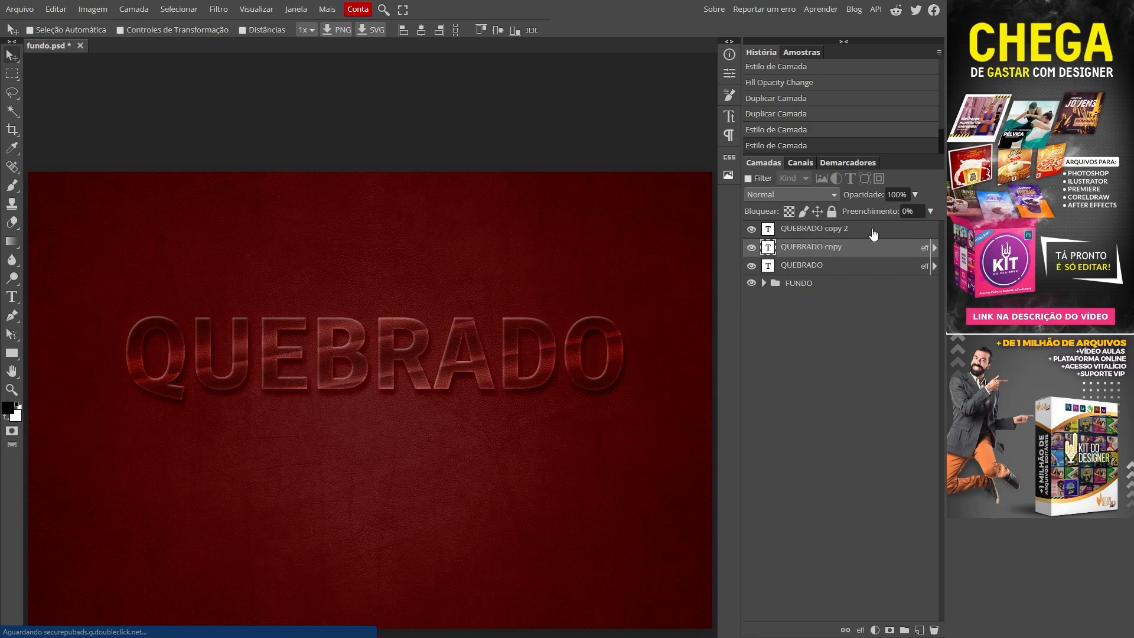
Step: Enable Bisel e Relevo on the QUEBRADO copy 2 layer with a 5 px size
click(877, 231)
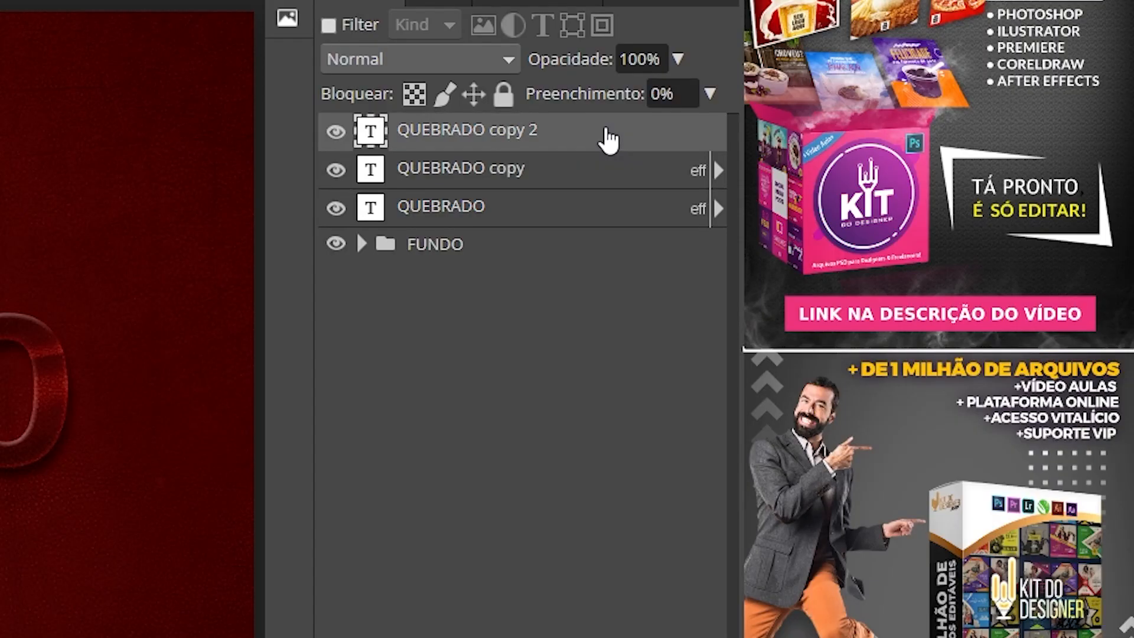
double_click(608, 140)
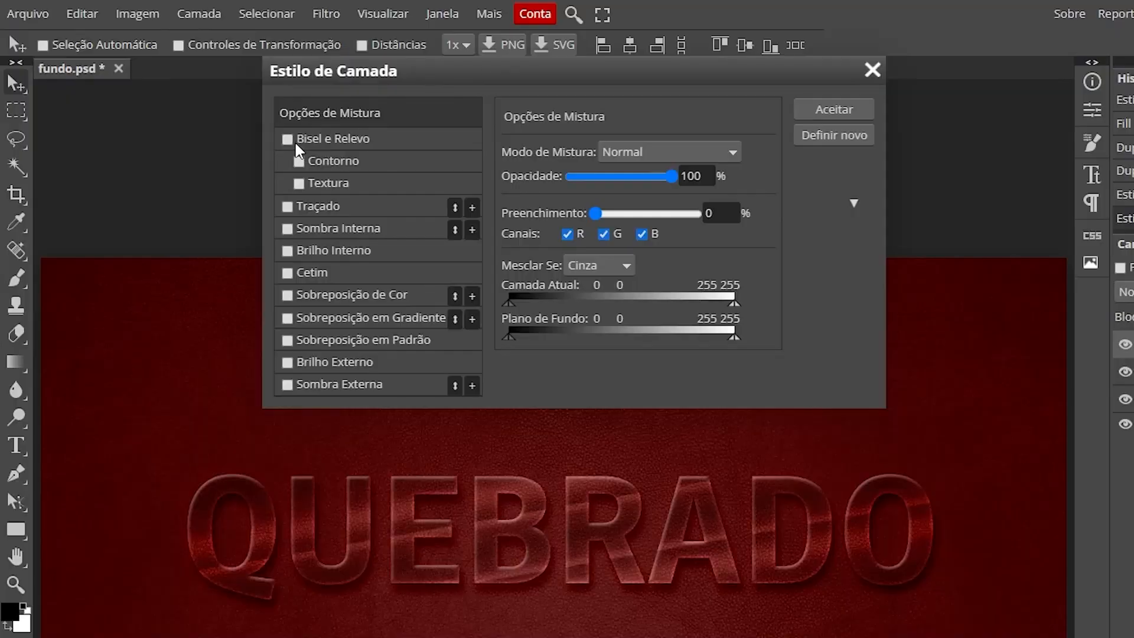
click(303, 136)
click(630, 225)
text(5)
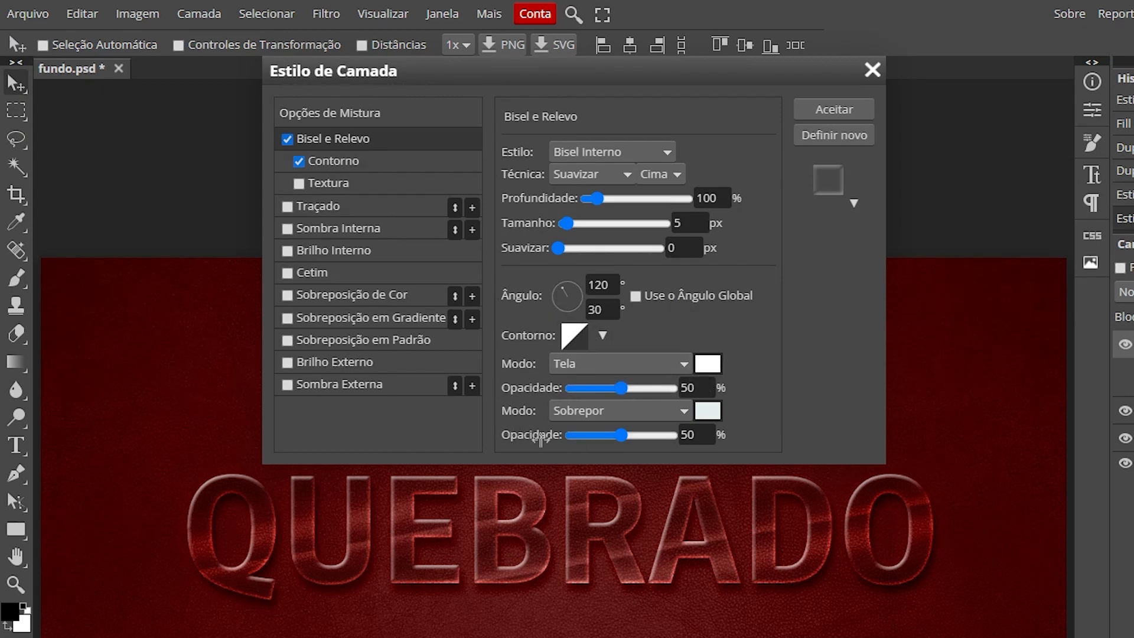
Step: Set the bevel's shadow colour to light blue d0e8e9
click(707, 410)
click(165, 195)
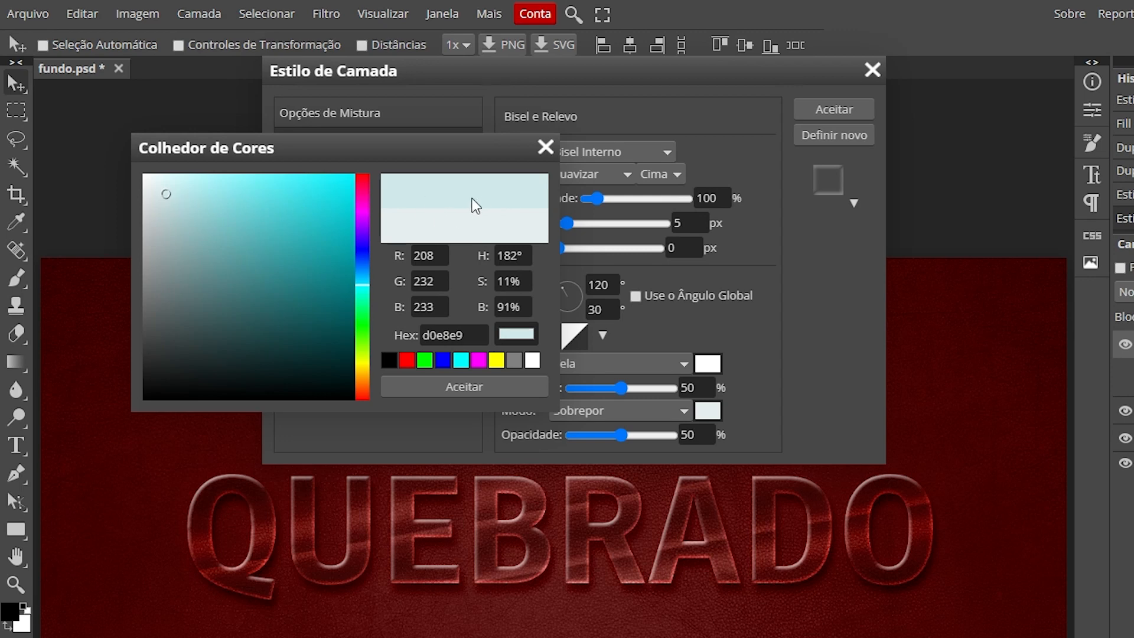
click(466, 384)
Step: Set the bevel contour's Alcance to 50%, apply the style and collapse the layer's effects list
click(328, 161)
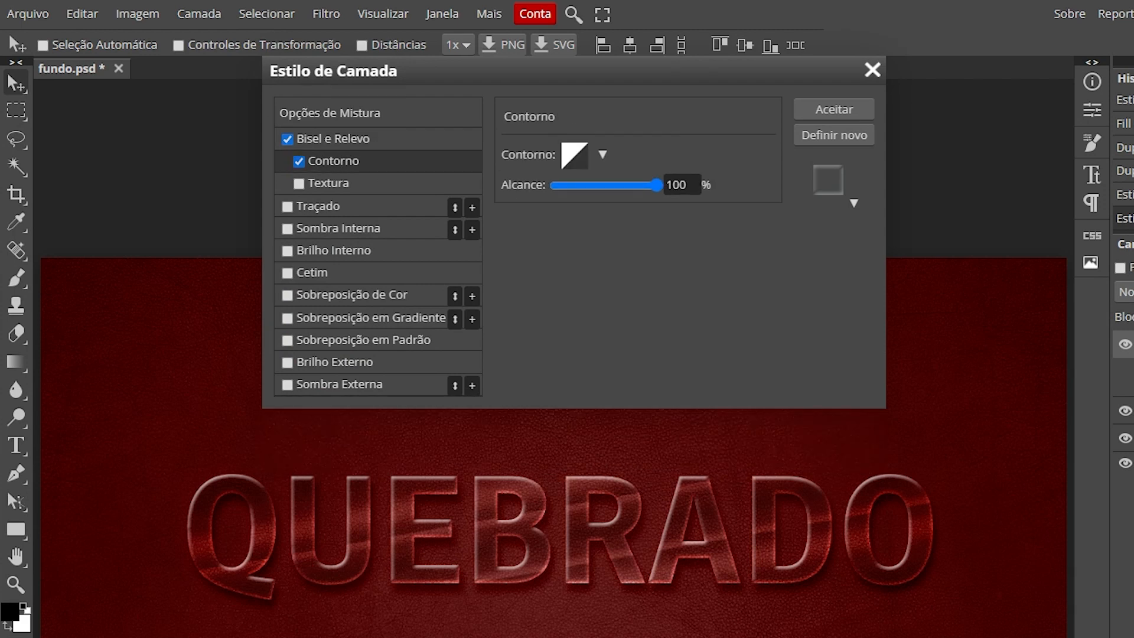
drag(657, 184, 605, 189)
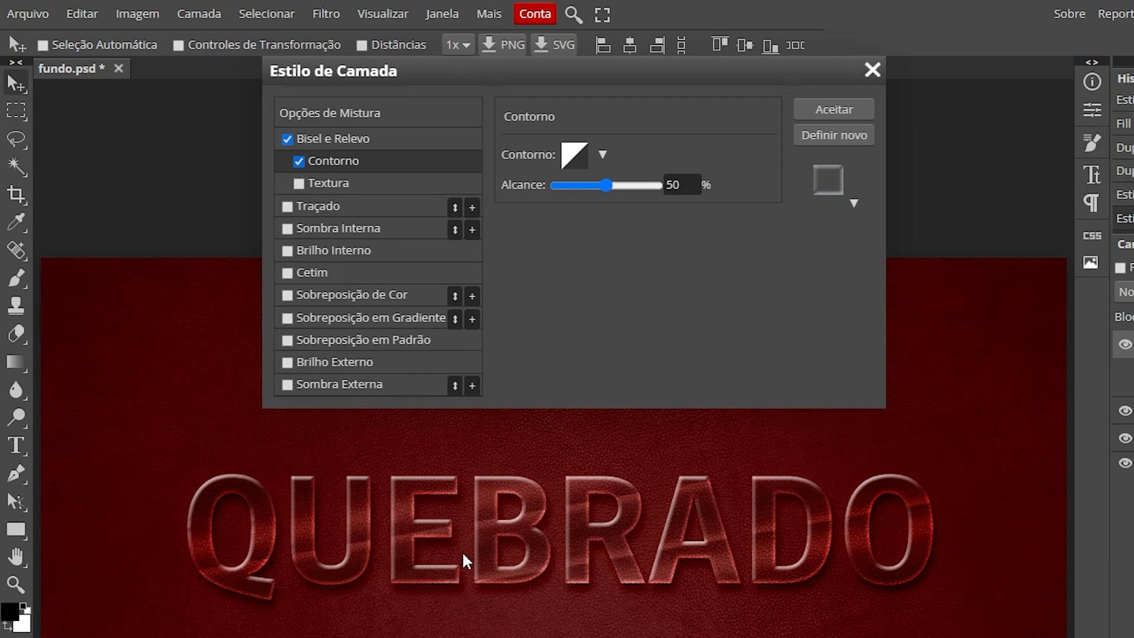
click(815, 108)
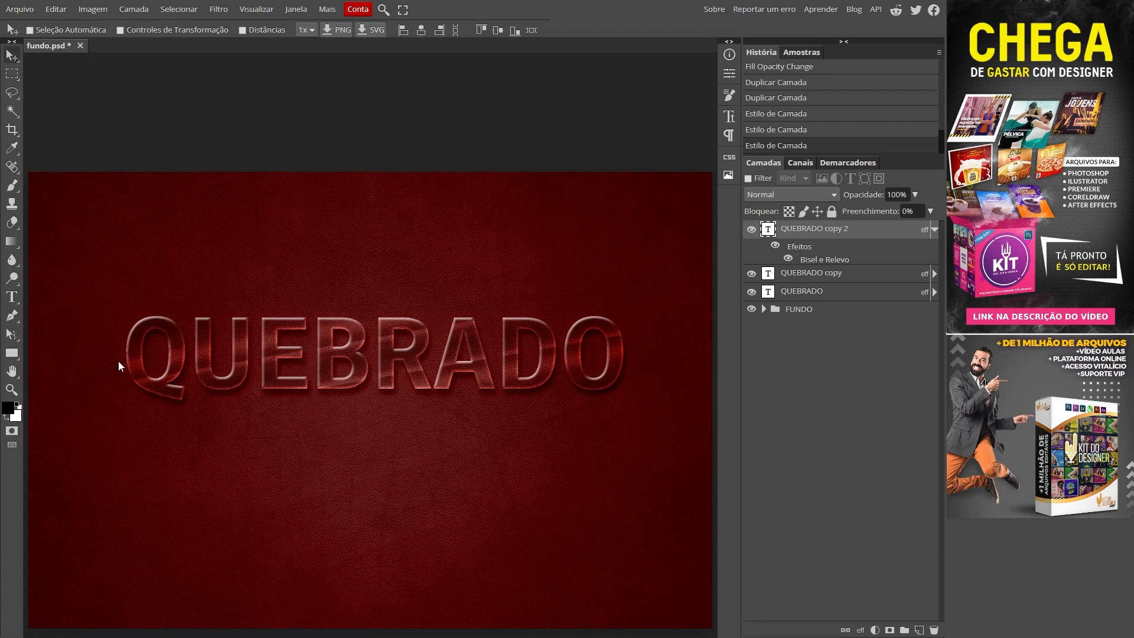
click(934, 229)
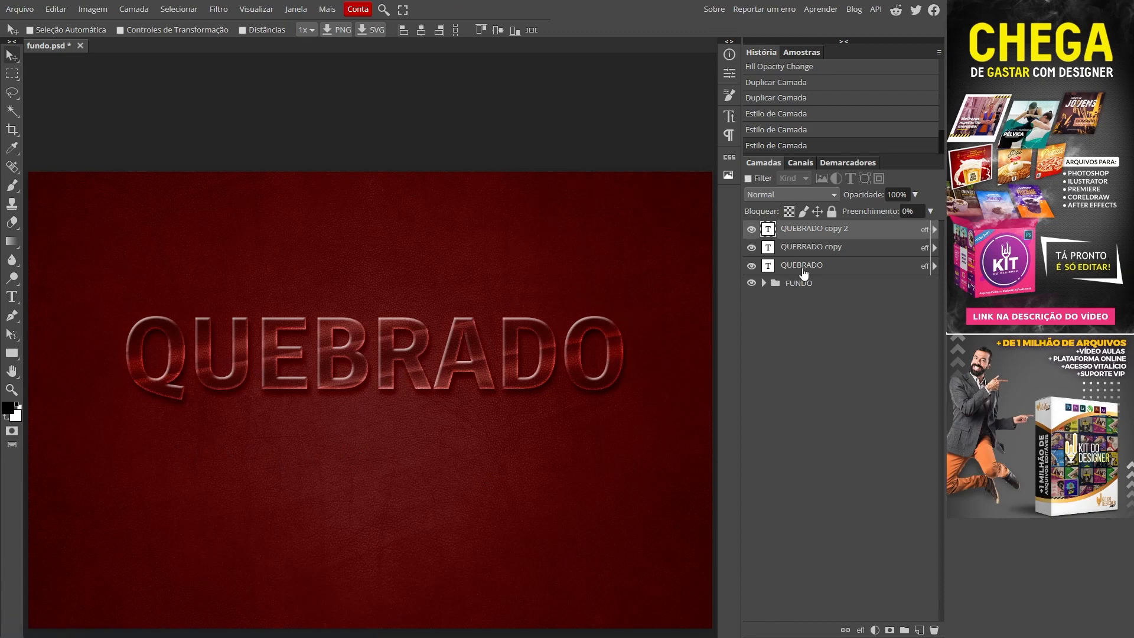
Step: Hide the QUEBRADO copy 2 and QUEBRADO copy layers and rename the QUEBRADO layer TEXTO SOMBRA
click(751, 230)
click(751, 248)
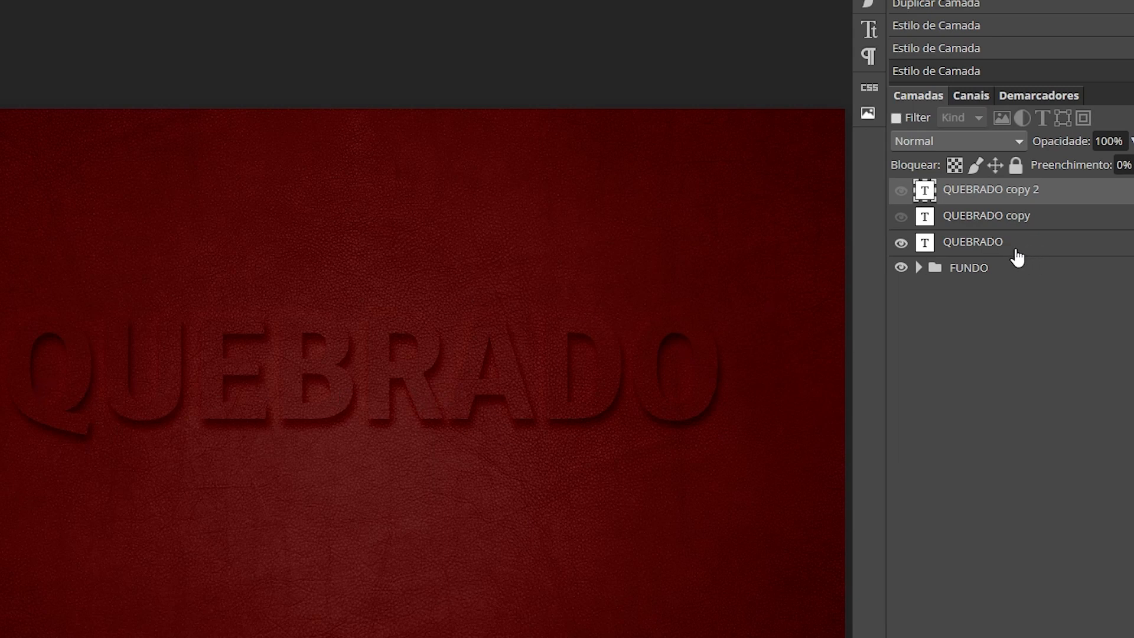
click(985, 248)
double_click(983, 253)
key(End)
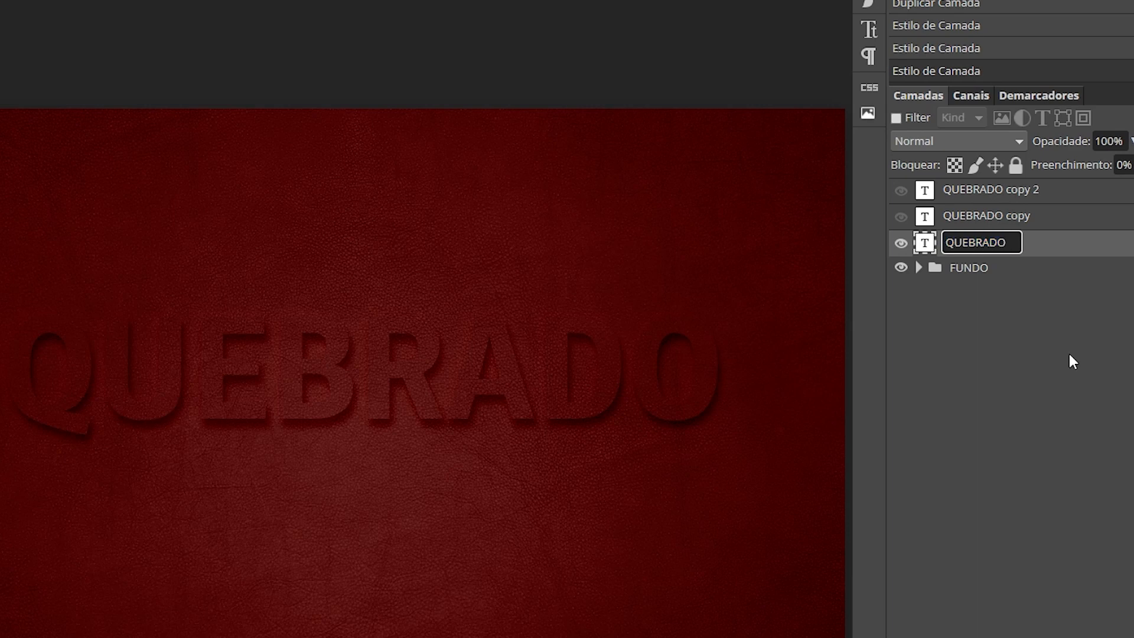
key(ctrl+a)
text(TEXTO SOMBRA)
key(Return)
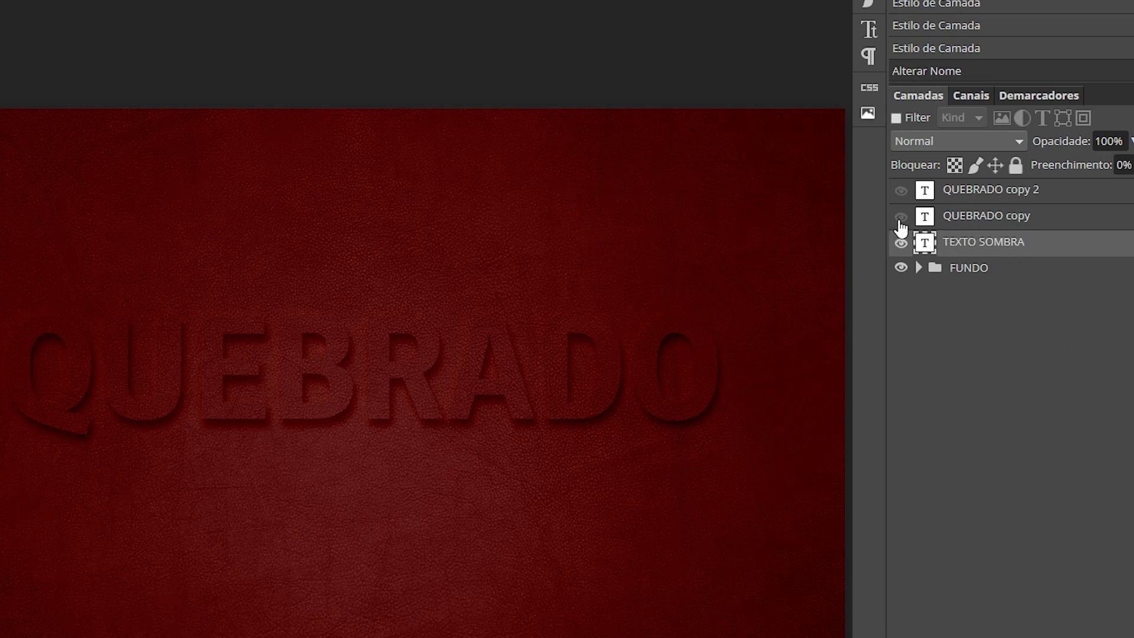
Step: Show the QUEBRADO copy layer again and rename it TEXTO TONS MEDIOS
click(900, 216)
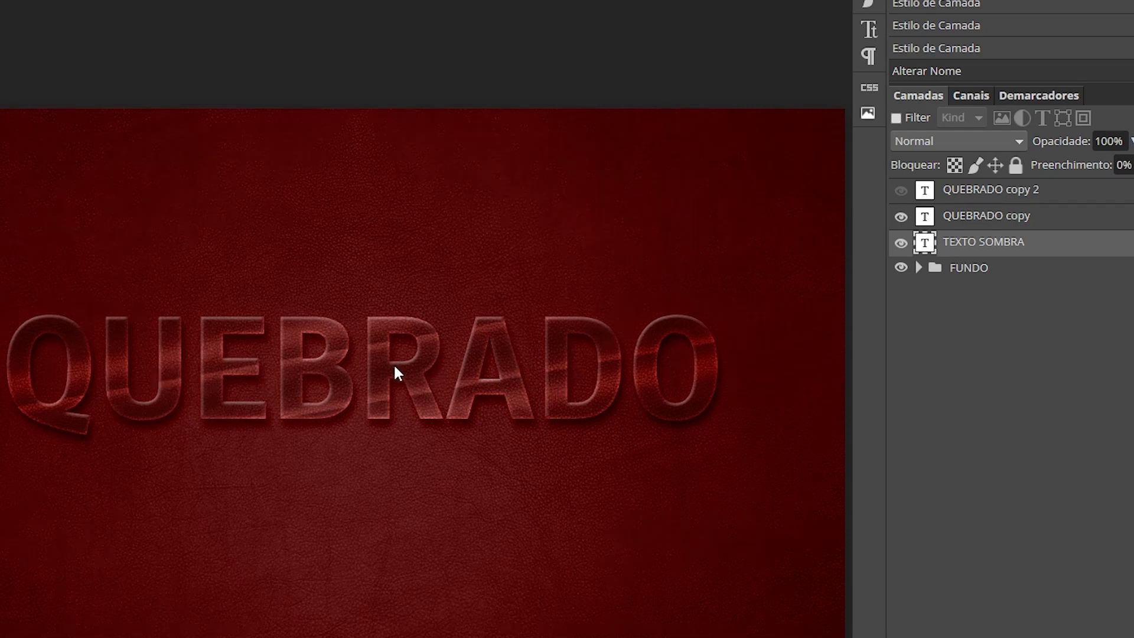
double_click(987, 216)
text(TEXTO)
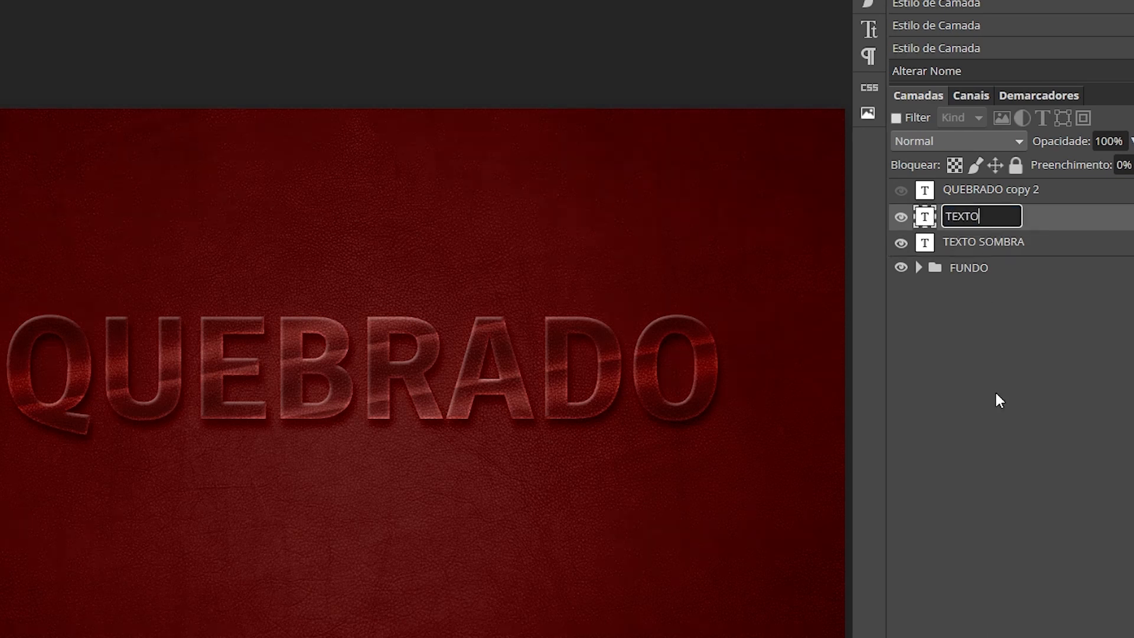
text( TONS MEDIOS)
key(Return)
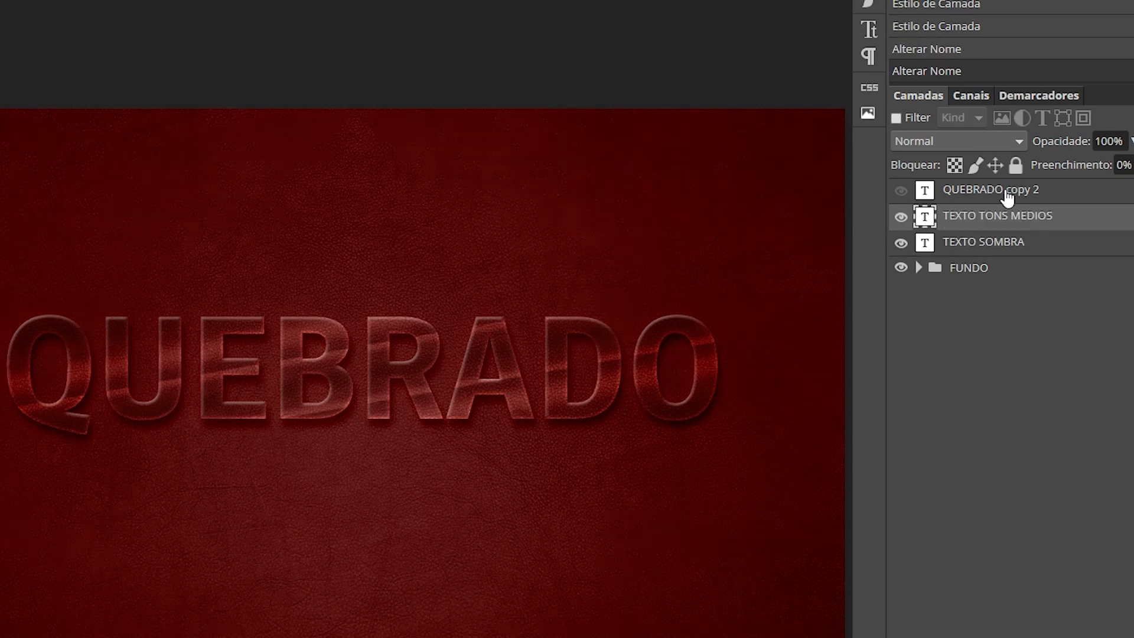
Step: Show the QUEBRADO copy 2 layer again and rename it TEXTO REALCE
click(900, 191)
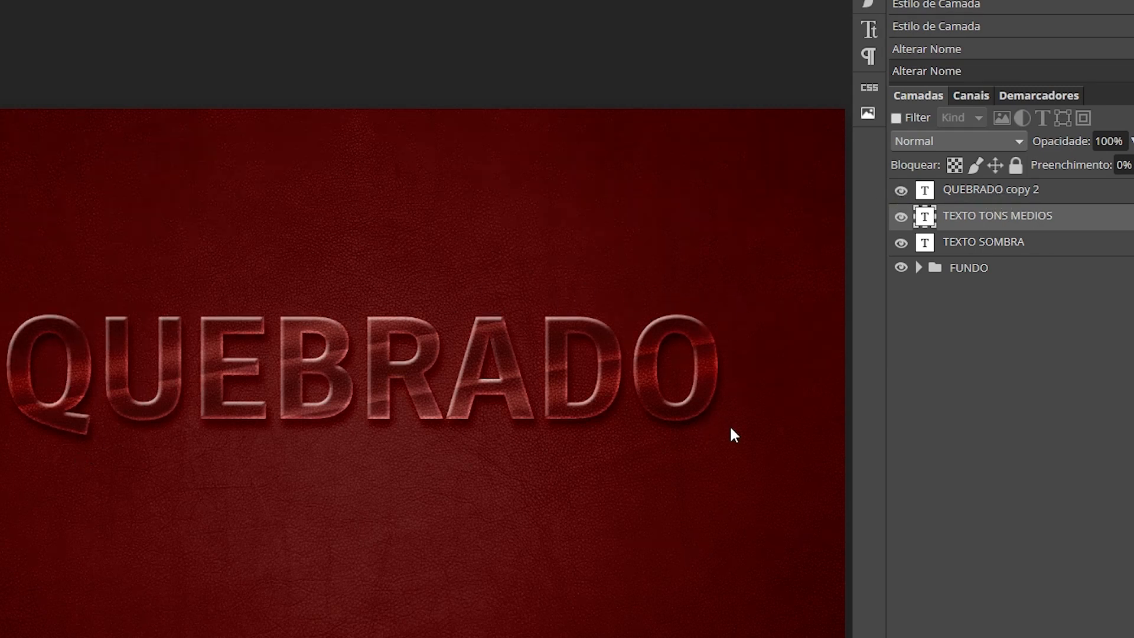
double_click(980, 190)
text(TEXTO)
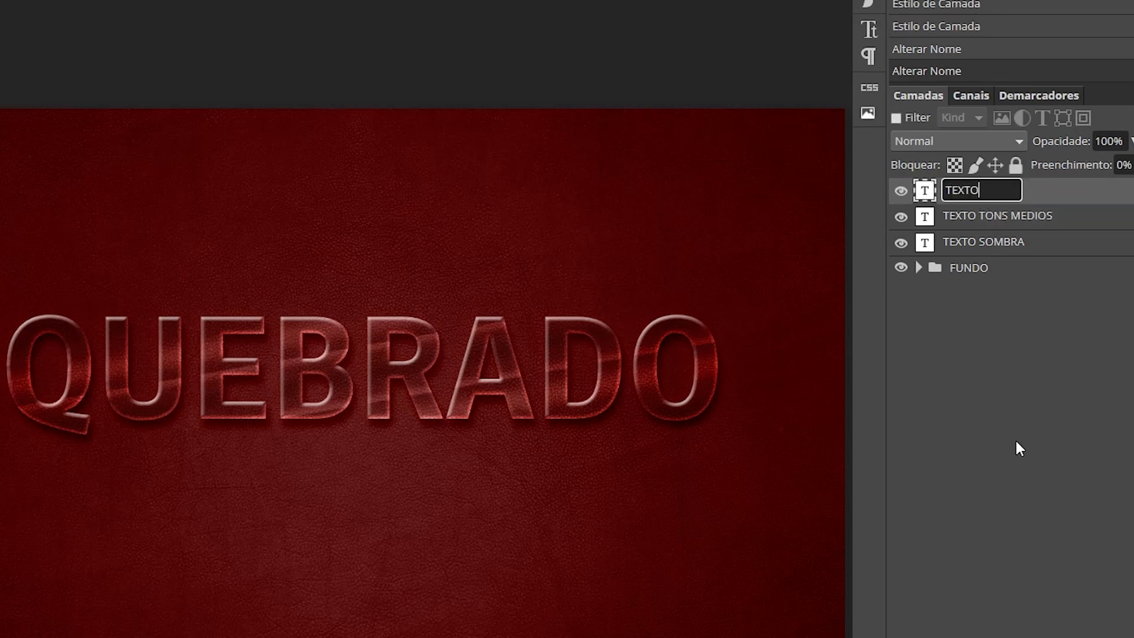
text( REALCE)
key(Return)
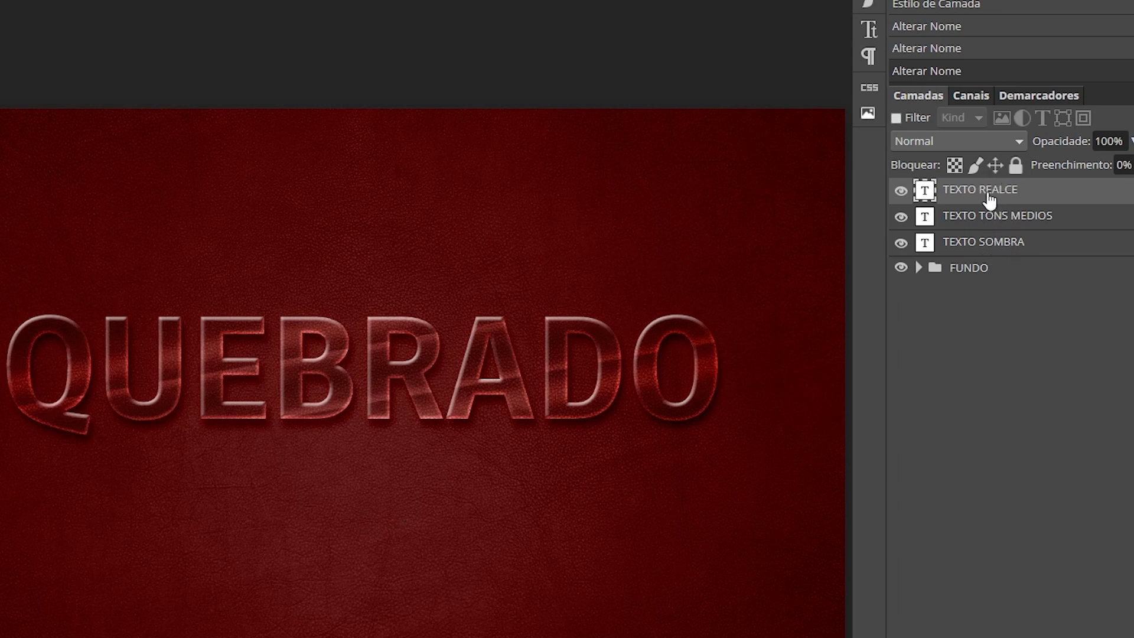
Step: Group the TEXTO REALCE, TEXTO TONS MEDIOS and TEXTO SOMBRA layers into a folder named TEXTO
shift+click(999, 244)
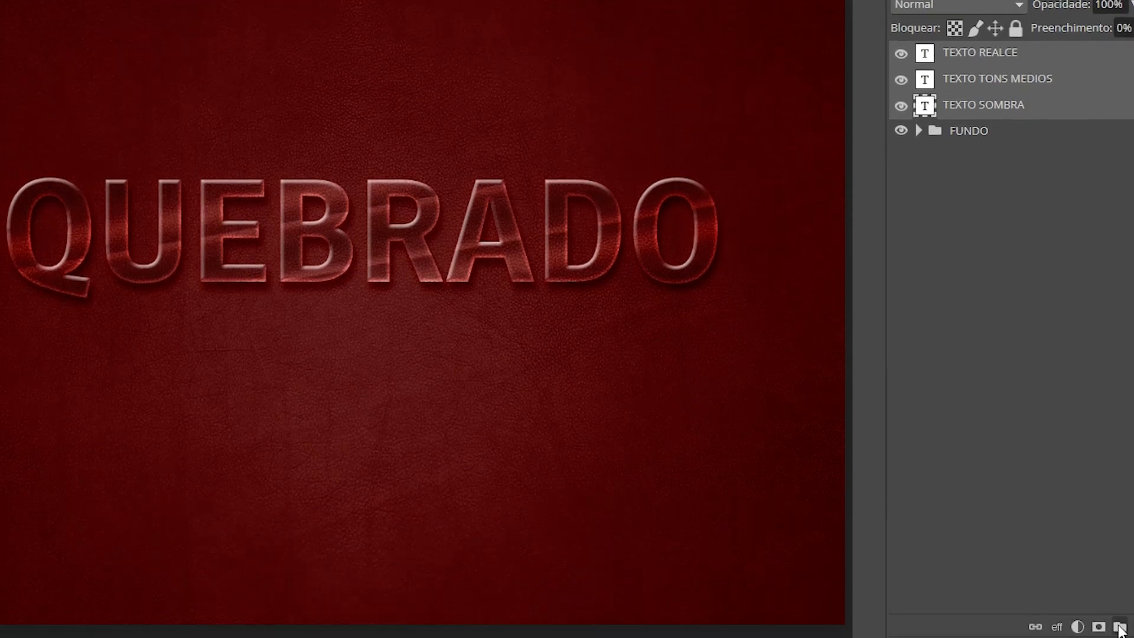
click(1117, 627)
double_click(966, 52)
text(TEXTO)
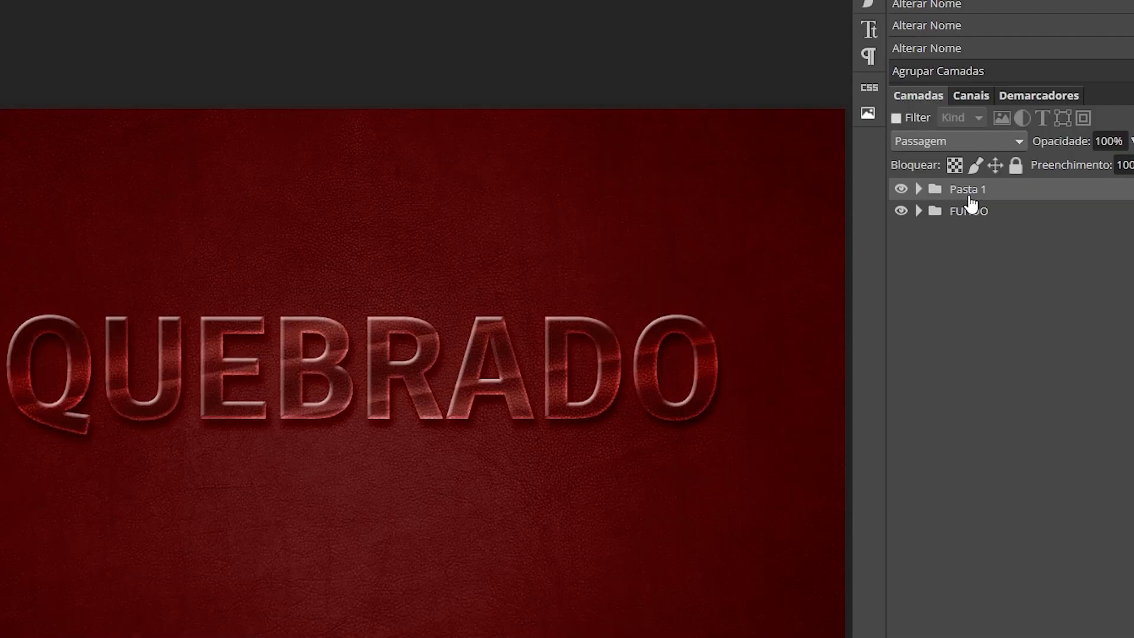
key(Return)
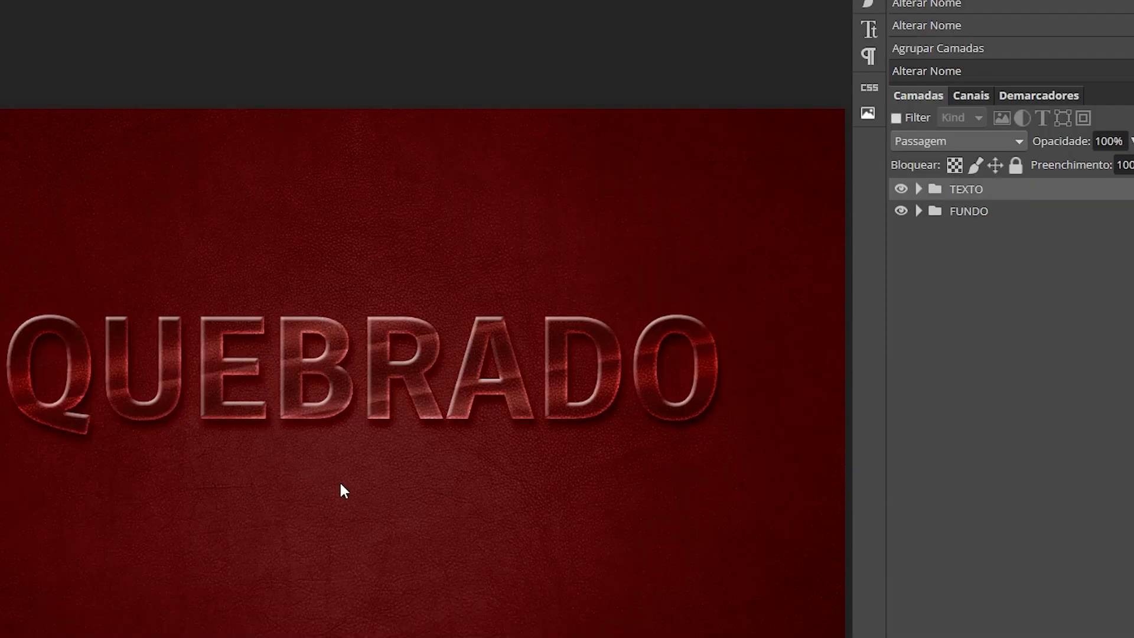
click(933, 407)
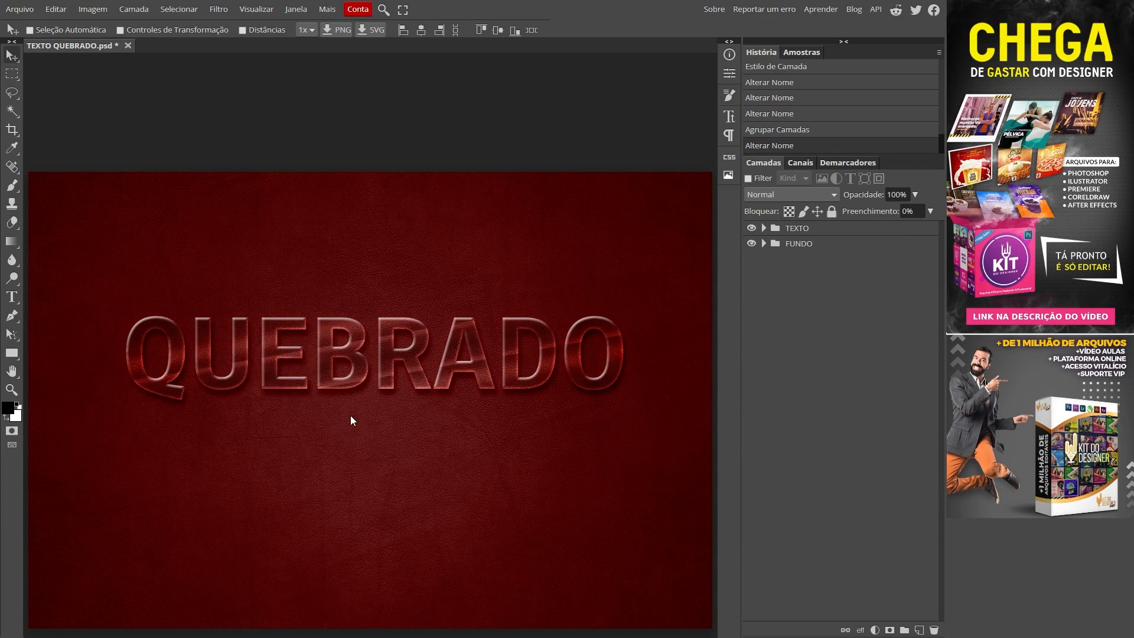
Step: Expand the TEXTO folder, select TEXTO SOMBRA and set up the Polygonal Lasso (Laço Poligonal) in add-to-selection mode
click(762, 229)
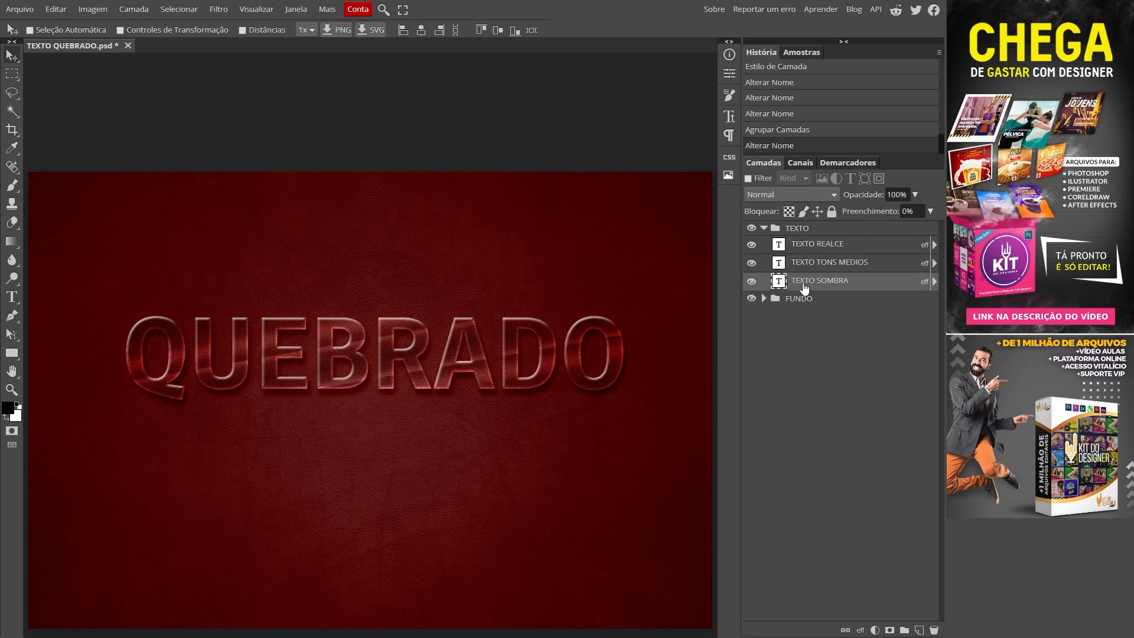
key(ctrl)
key(ctrl+space)
drag(125, 361, 163, 372)
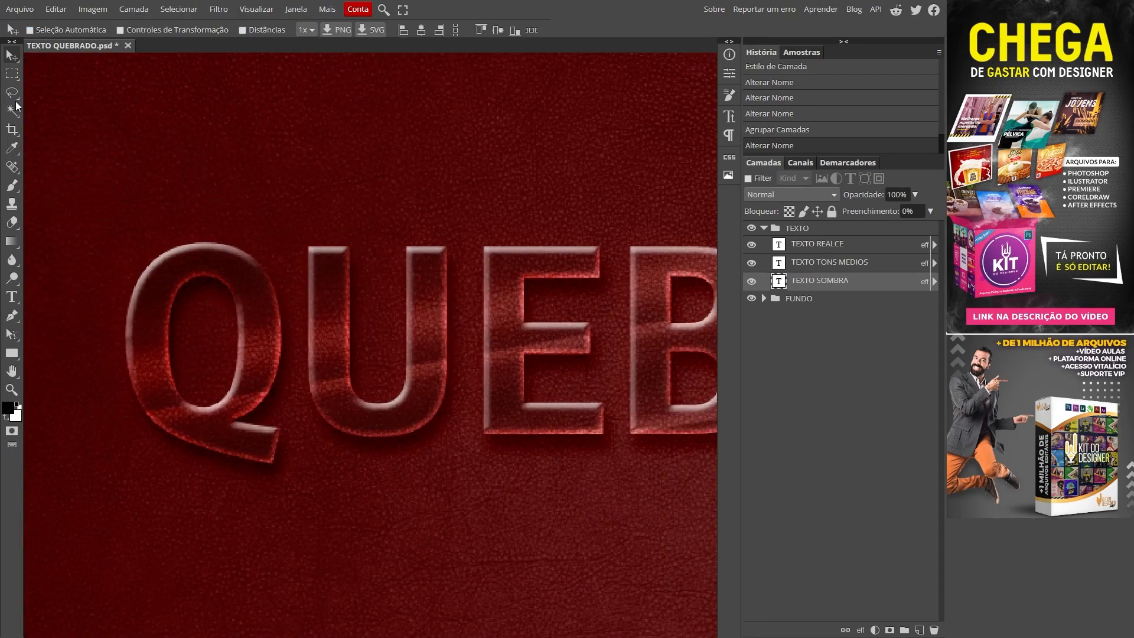
click(15, 97)
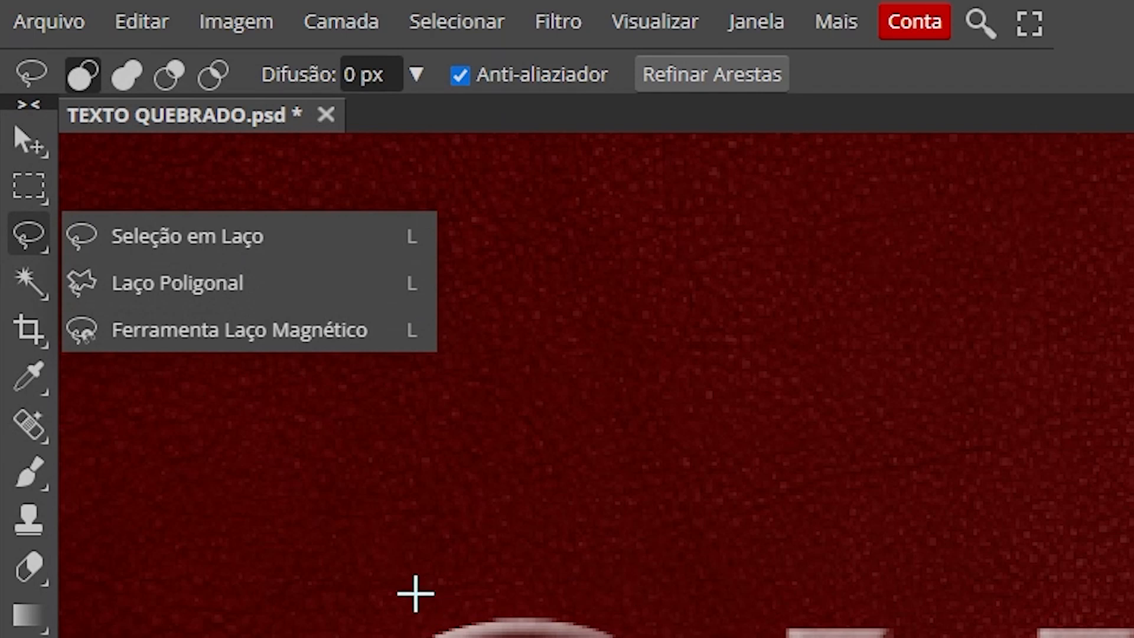
click(147, 294)
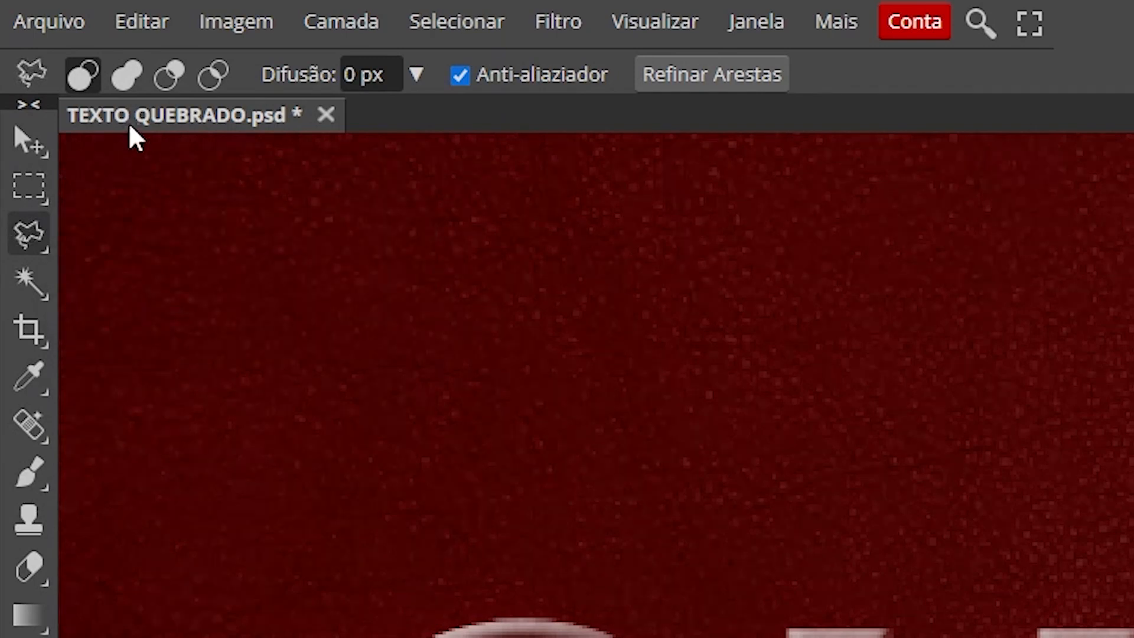
click(128, 75)
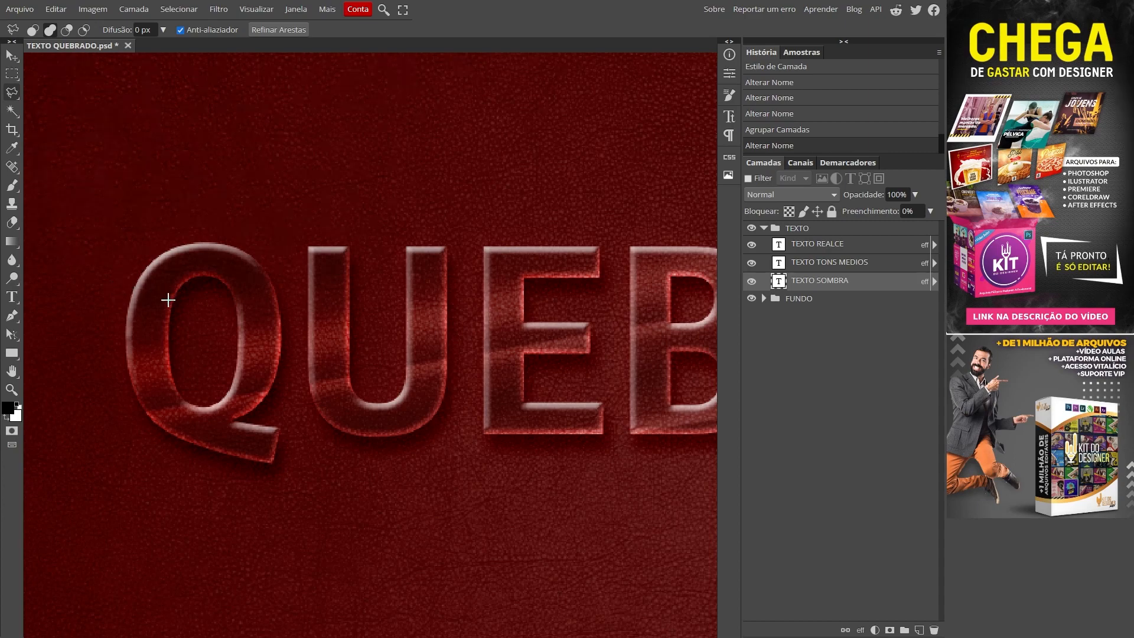
Step: Outline a large jagged shard selection across the outer left curve of the Q
click(96, 291)
click(173, 307)
click(153, 317)
click(172, 324)
click(155, 343)
click(97, 435)
click(79, 362)
click(95, 291)
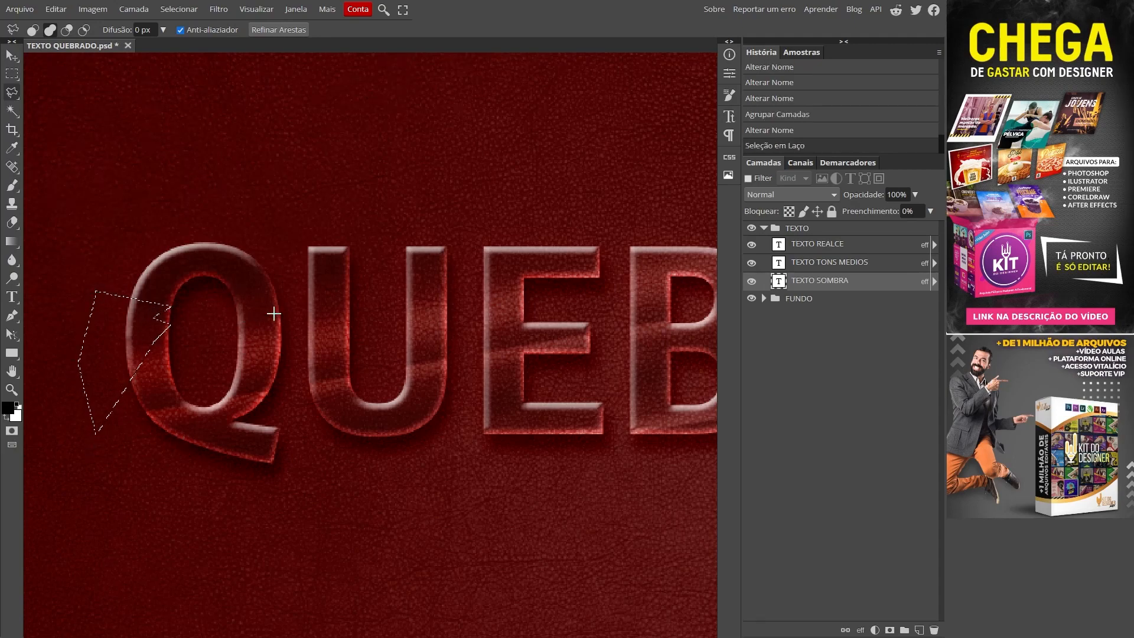
Step: Add jagged shard selections at the tip of the Q's tail and the lower right curve of the U
click(271, 441)
click(242, 462)
click(270, 442)
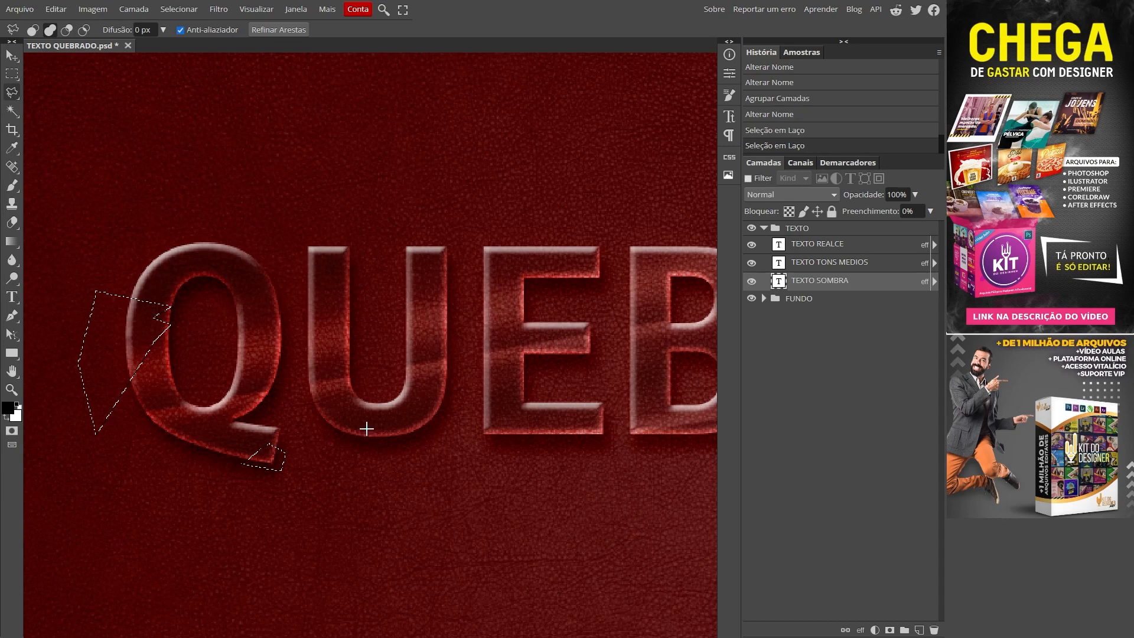
click(443, 372)
click(415, 404)
click(421, 415)
click(393, 427)
click(432, 460)
click(471, 407)
click(443, 372)
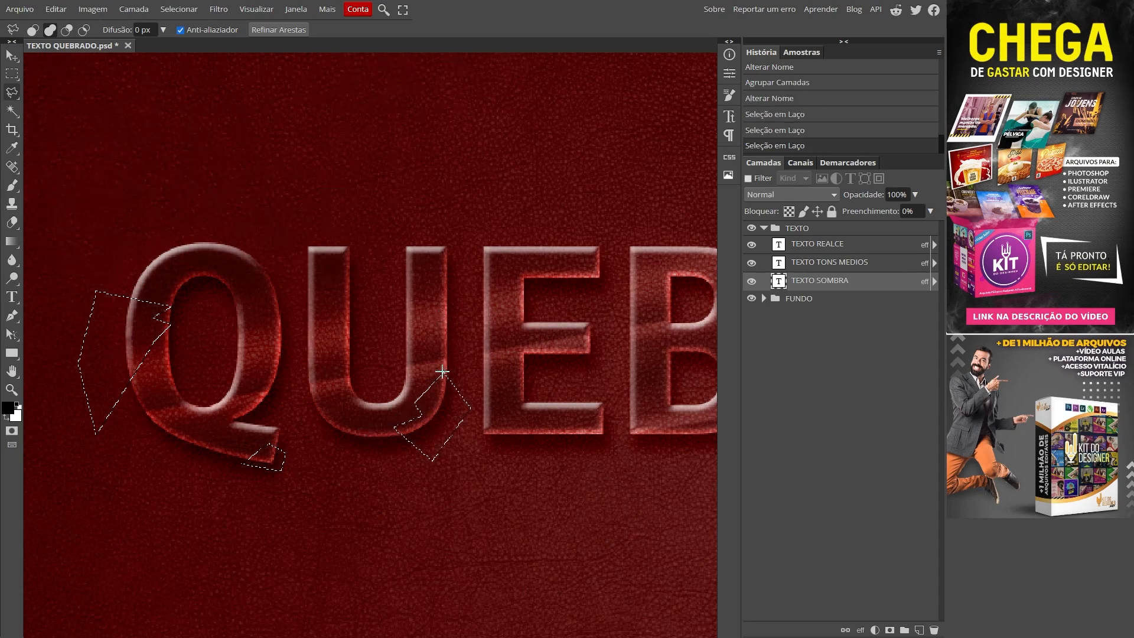
Step: Add small jagged shard selections at the E's upper right corner and inside its bottom bar
drag(572, 478, 325, 475)
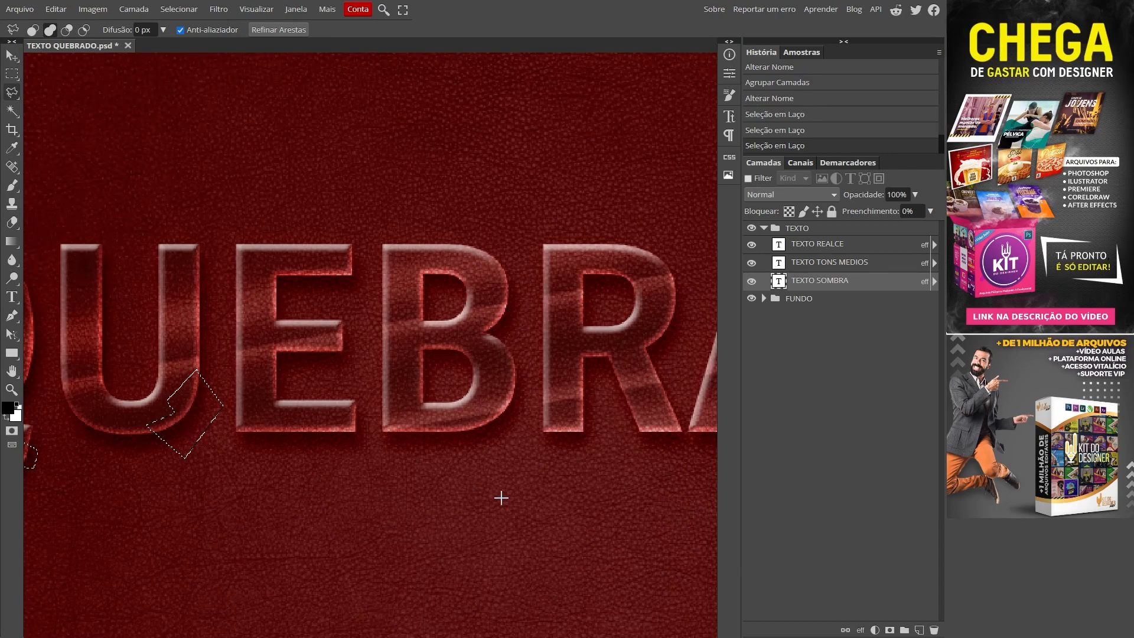
click(336, 248)
click(358, 265)
click(347, 230)
click(336, 247)
click(325, 410)
click(301, 414)
click(317, 423)
click(299, 423)
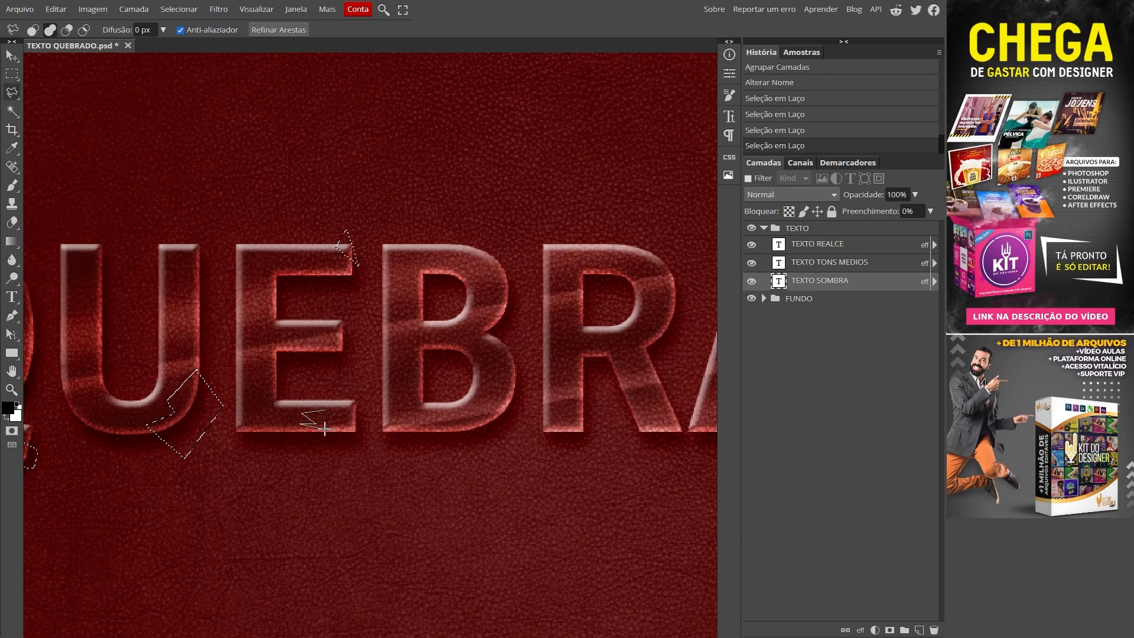
click(325, 410)
Step: Add jagged shard selections at the B's waist between the two bowls and in its lower left corner
click(490, 308)
click(461, 330)
click(474, 336)
click(470, 343)
click(485, 352)
click(481, 332)
click(492, 314)
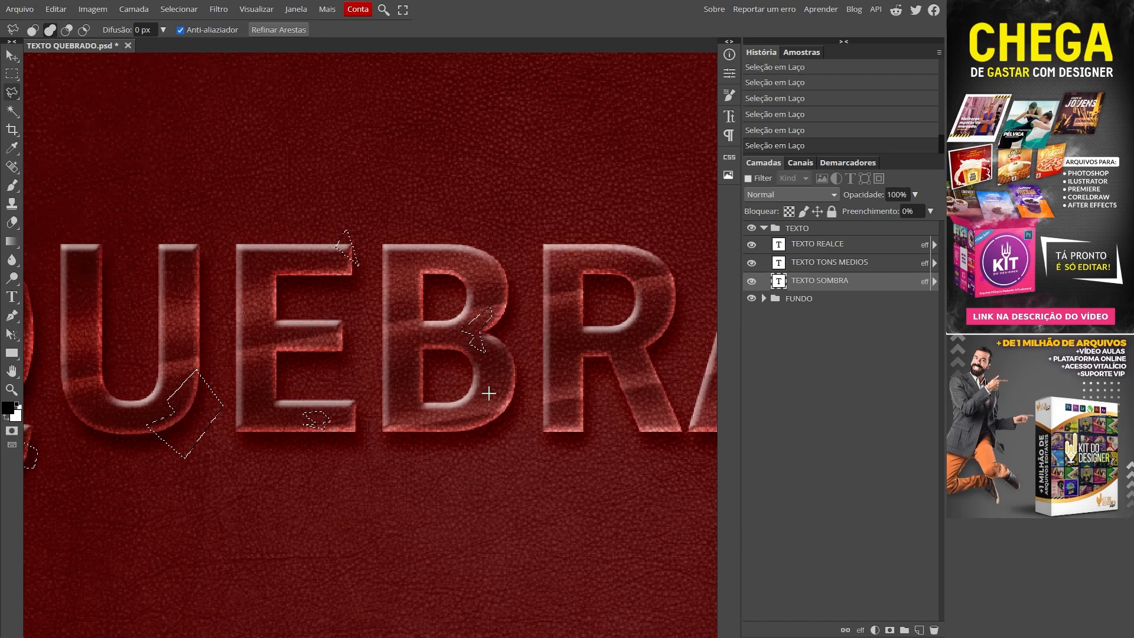
click(389, 412)
click(407, 424)
click(427, 423)
click(413, 404)
click(415, 388)
click(405, 383)
Step: Add jagged shard selections along the R's stem, near the A's peak and on the A's left leg
drag(552, 370, 250, 370)
click(255, 263)
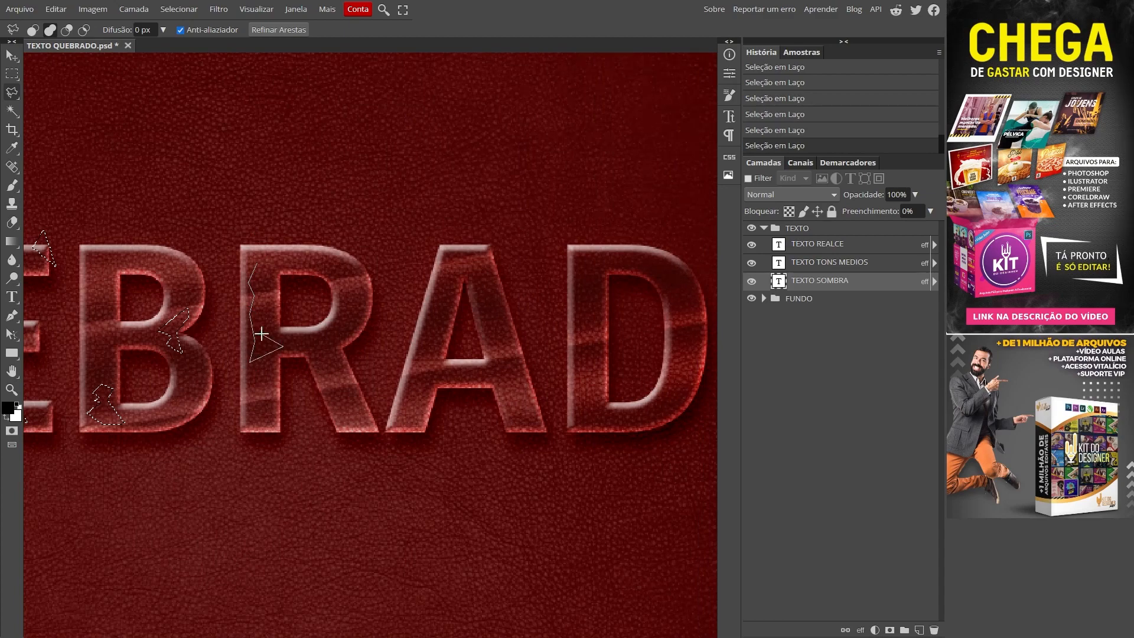
click(450, 260)
click(446, 283)
click(475, 267)
click(450, 259)
click(415, 373)
click(403, 417)
click(433, 377)
Step: Add a large jagged shard selection across the upper right curve of the D
drag(593, 376, 322, 386)
click(370, 256)
click(446, 355)
click(447, 306)
click(417, 295)
click(427, 266)
click(379, 242)
click(370, 256)
Step: Add jagged shard selections on the O's lower left, right side and upper left
click(485, 383)
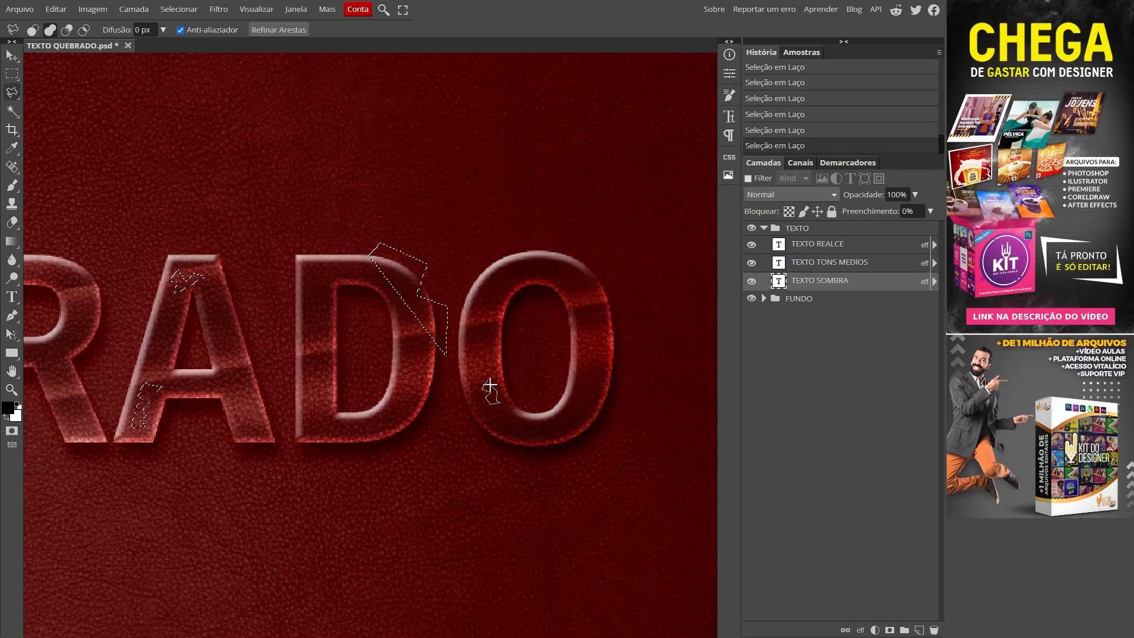
click(610, 315)
click(581, 355)
click(639, 355)
click(612, 273)
key(Escape)
click(405, 63)
click(517, 269)
click(502, 273)
click(518, 269)
Step: Hide TEXTO REALCE and TEXTO TONS MEDIOS, and add a raster mask to TEXTO SOMBRA that hides the selected shards
key(ctrl+0)
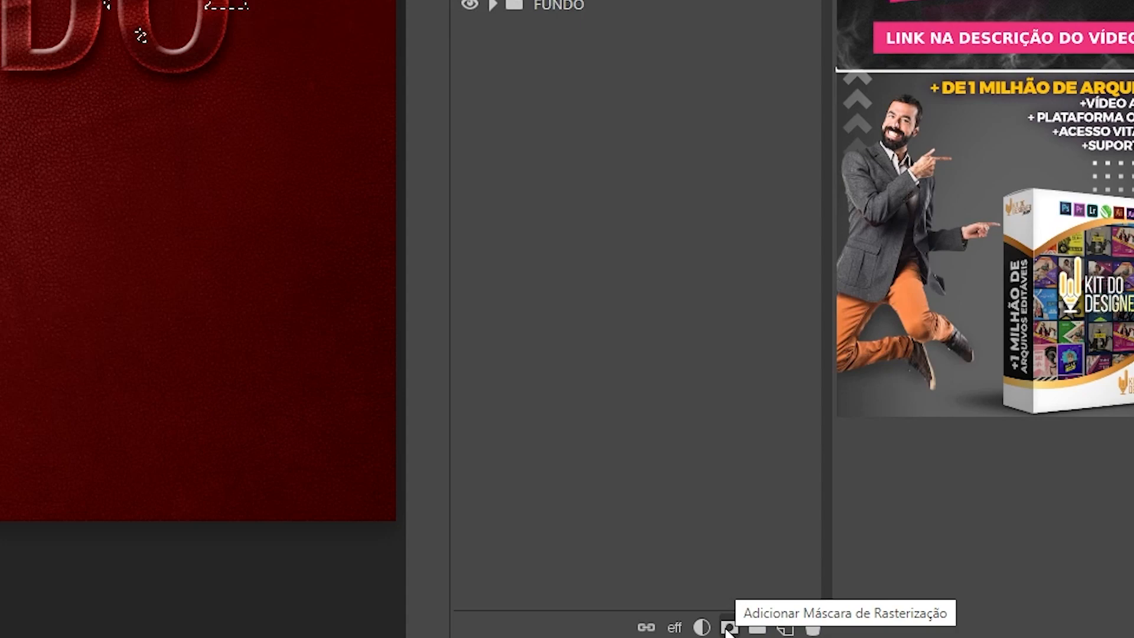
click(728, 627)
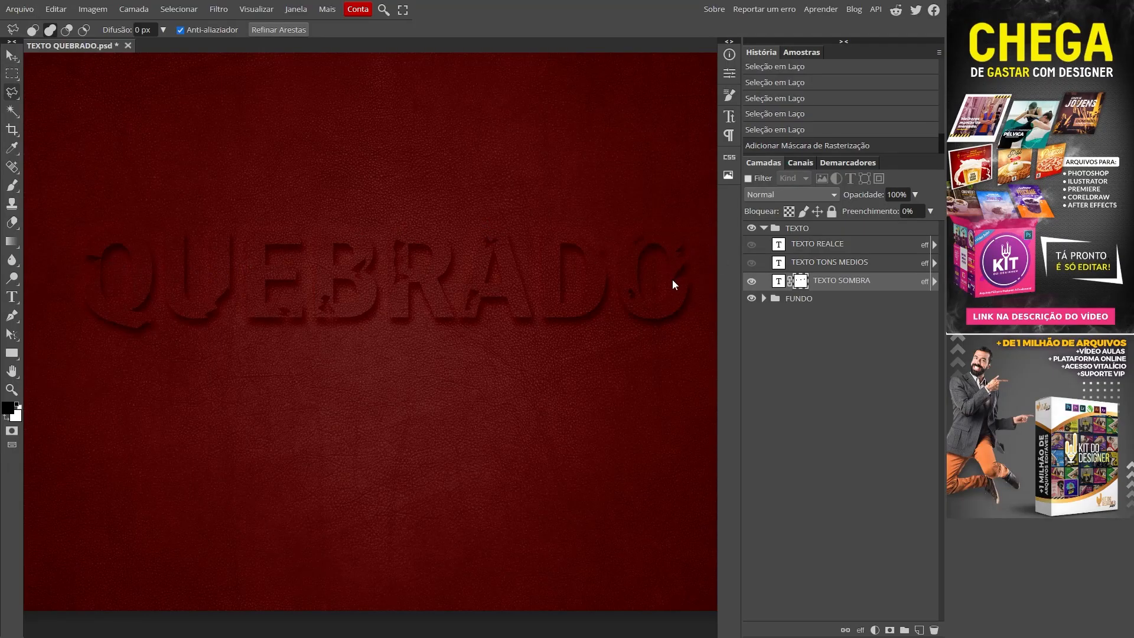
scroll(672, 267, up, 4)
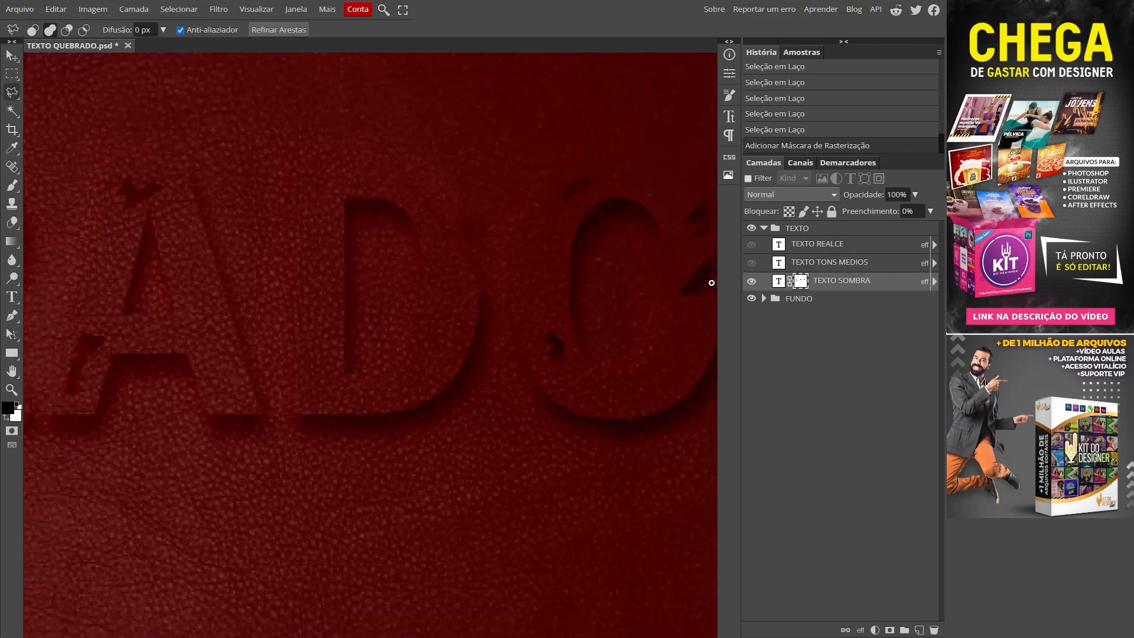
drag(196, 308, 395, 301)
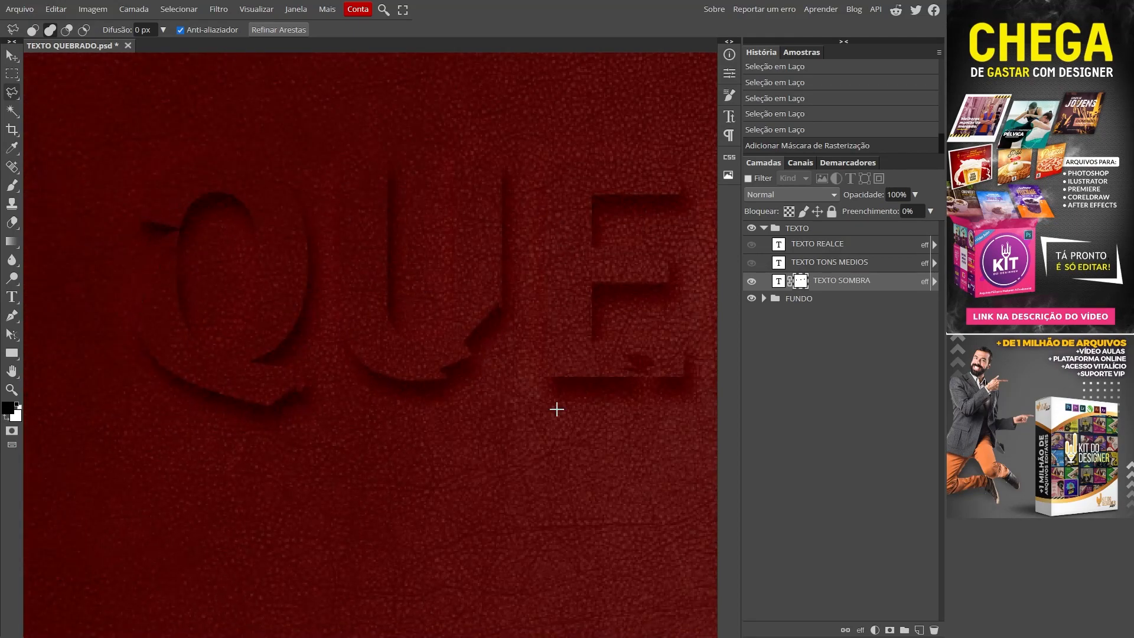
key(ctrl+0)
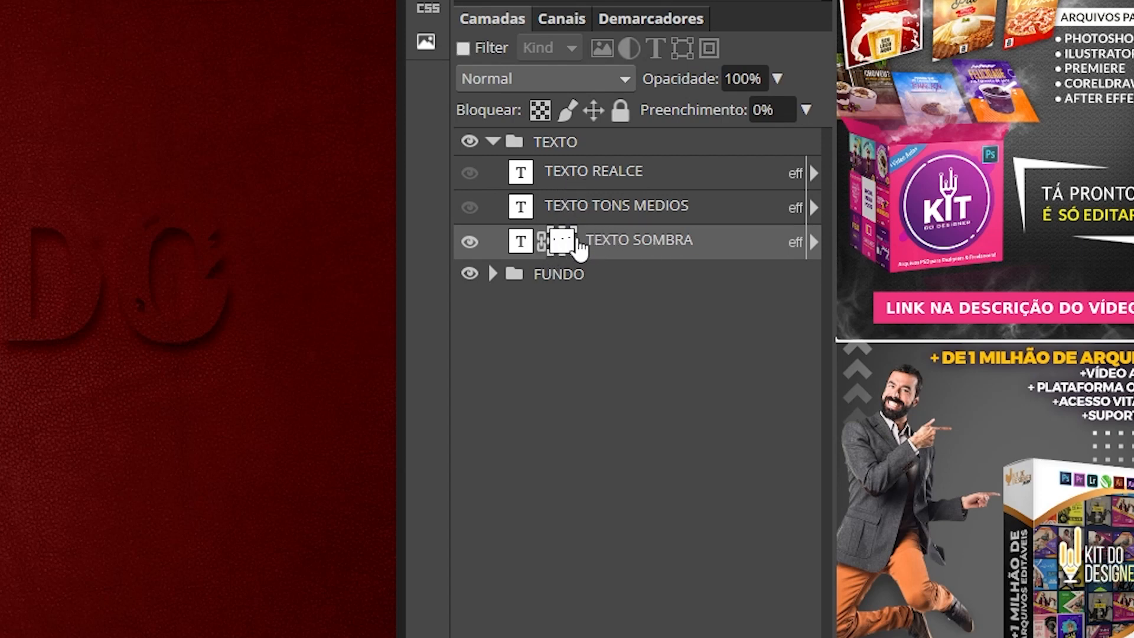
Step: Copy the TEXTO SOMBRA mask to TEXTO TONS MEDIOS and TEXTO REALCE, and show both layers again
drag(564, 245, 566, 211)
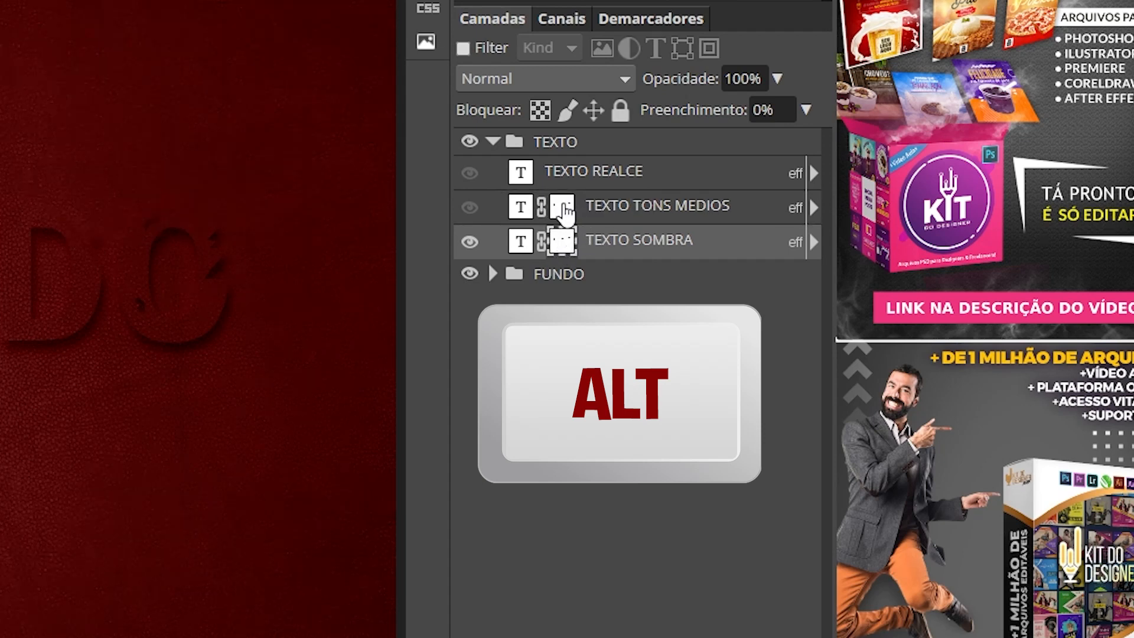
drag(561, 216, 561, 172)
drag(470, 207, 472, 174)
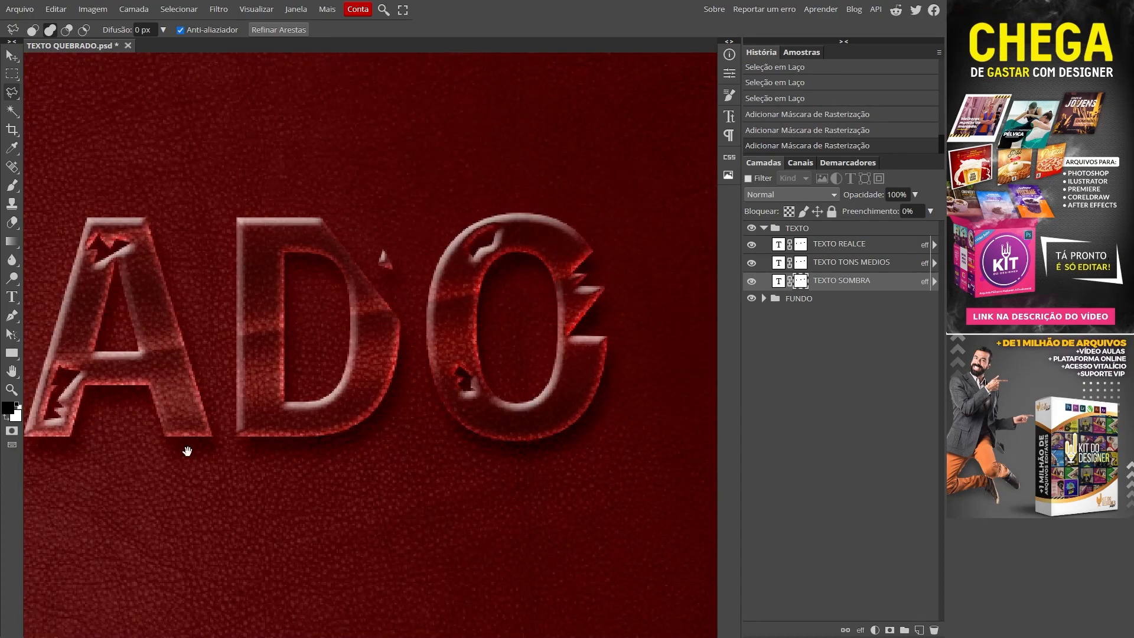
drag(187, 451, 529, 433)
drag(195, 480, 614, 433)
mouse_move(155, 458)
mouse_down()
mouse_move(550, 398)
mouse_move(375, 426)
mouse_up()
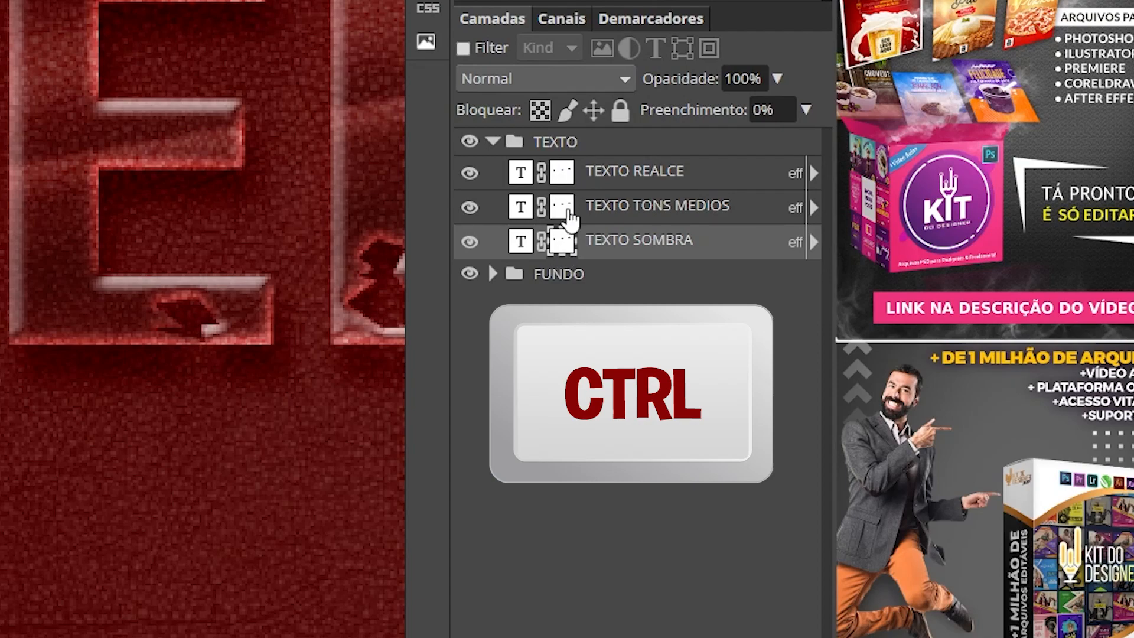
Step: Load the TEXTO REALCE mask as a selection and create a new layer above the TEXTO folder
ctrl+click(565, 178)
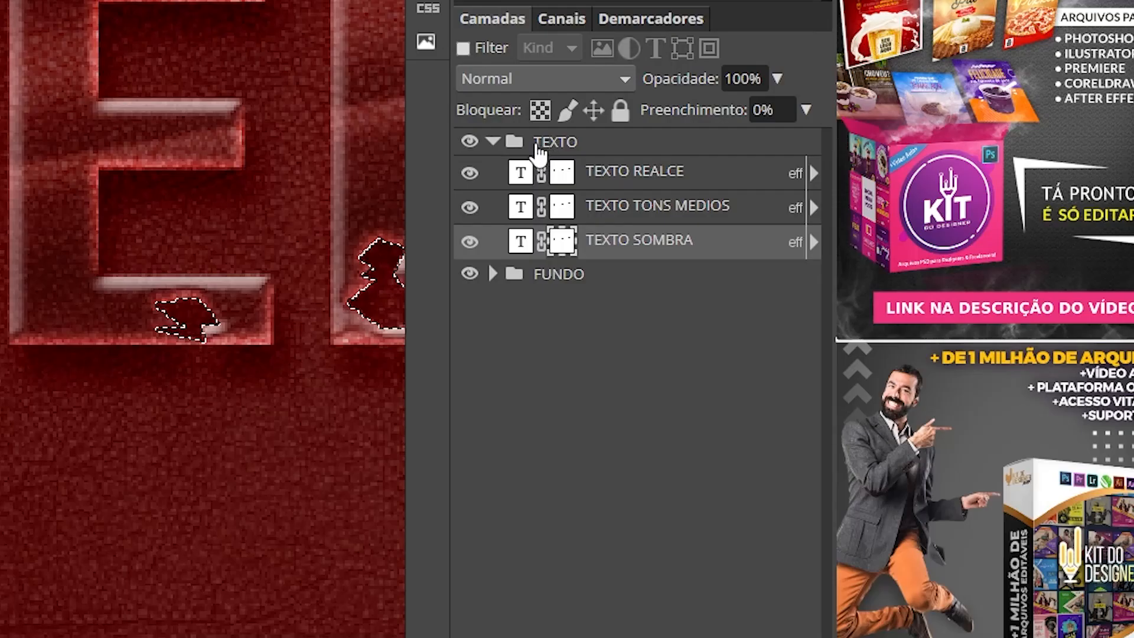
click(790, 232)
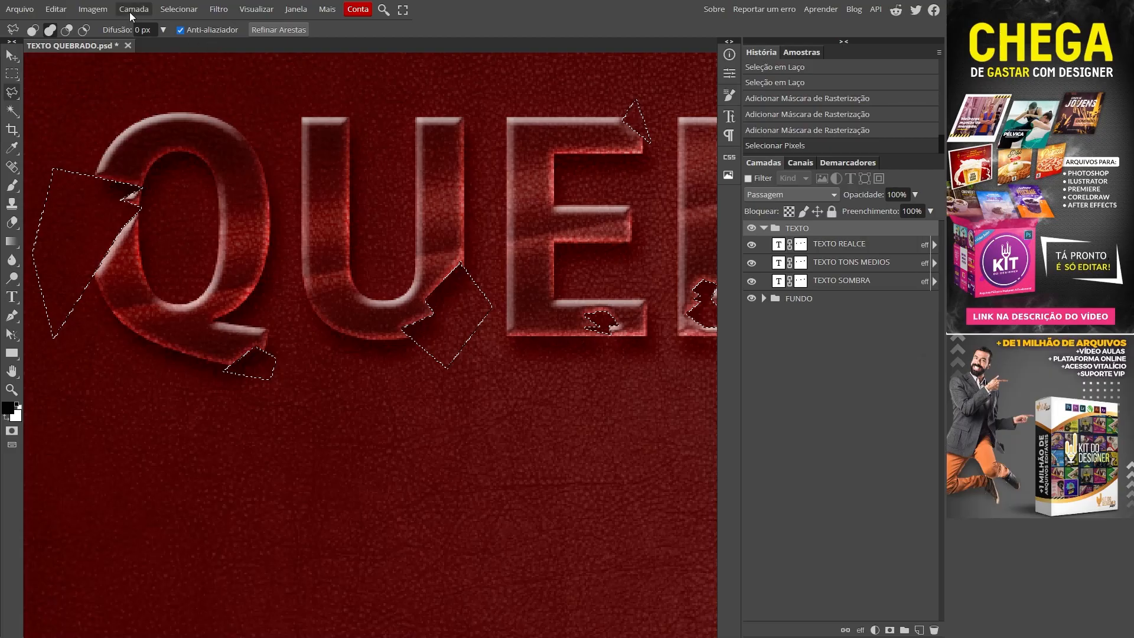
click(129, 12)
mouse_move(142, 26)
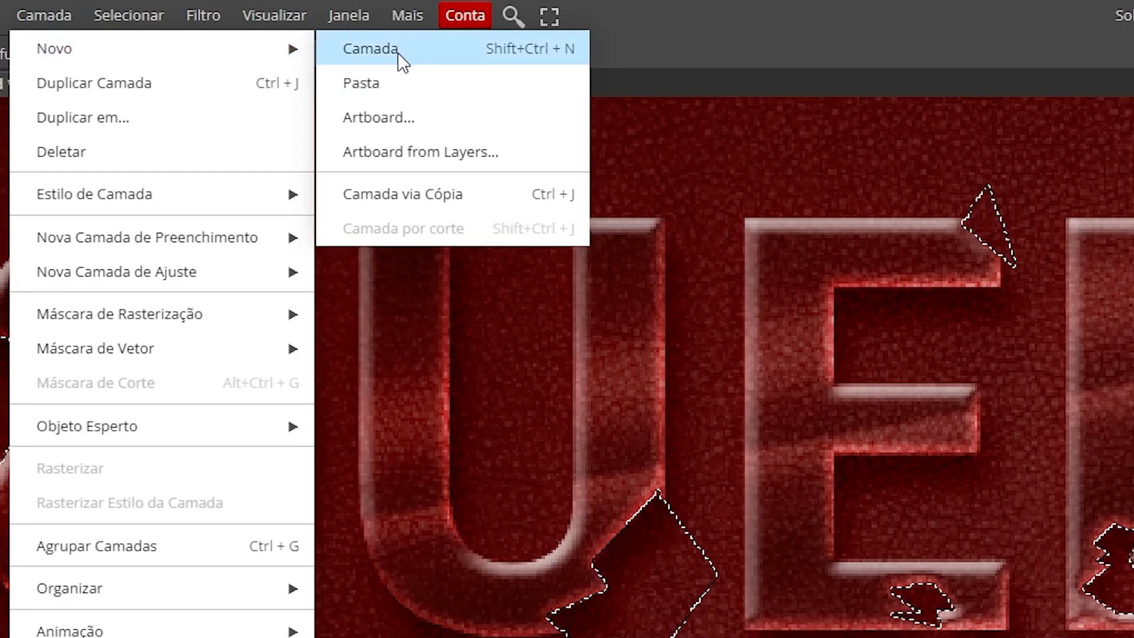
click(496, 59)
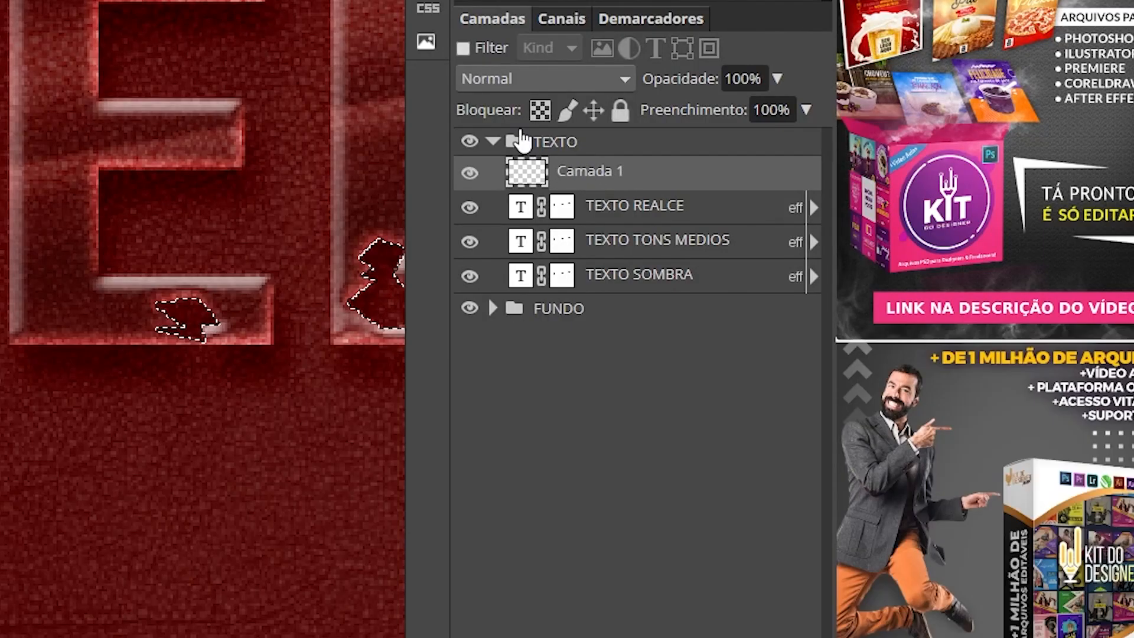
drag(536, 176, 530, 131)
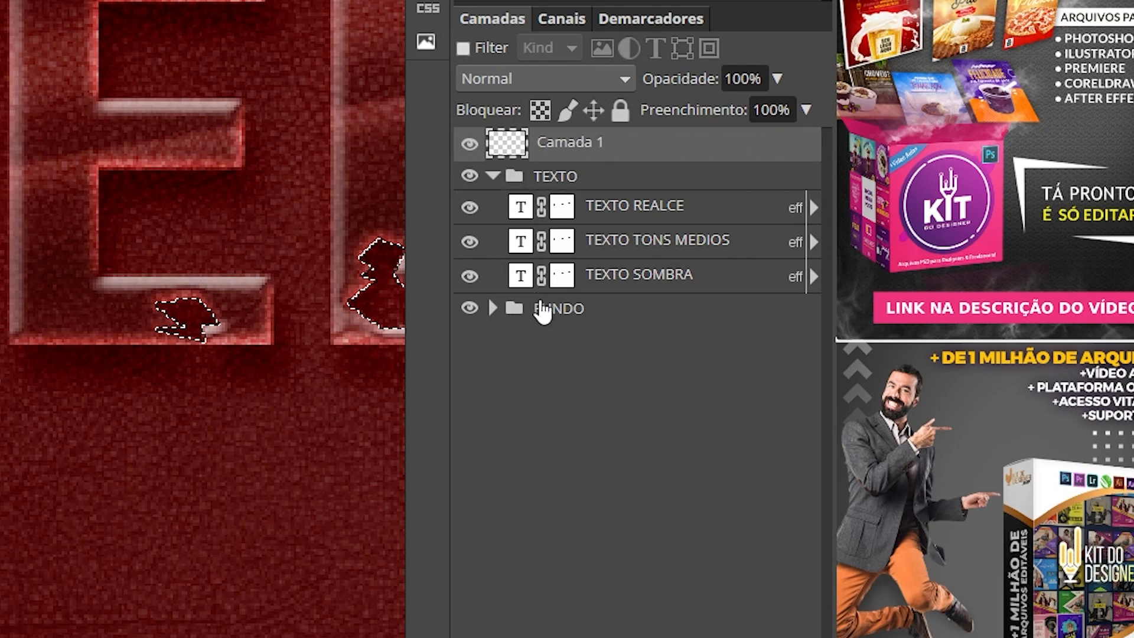
Step: Rename the new layer ESTILHAÇO
double_click(569, 143)
text(ESTILHA)
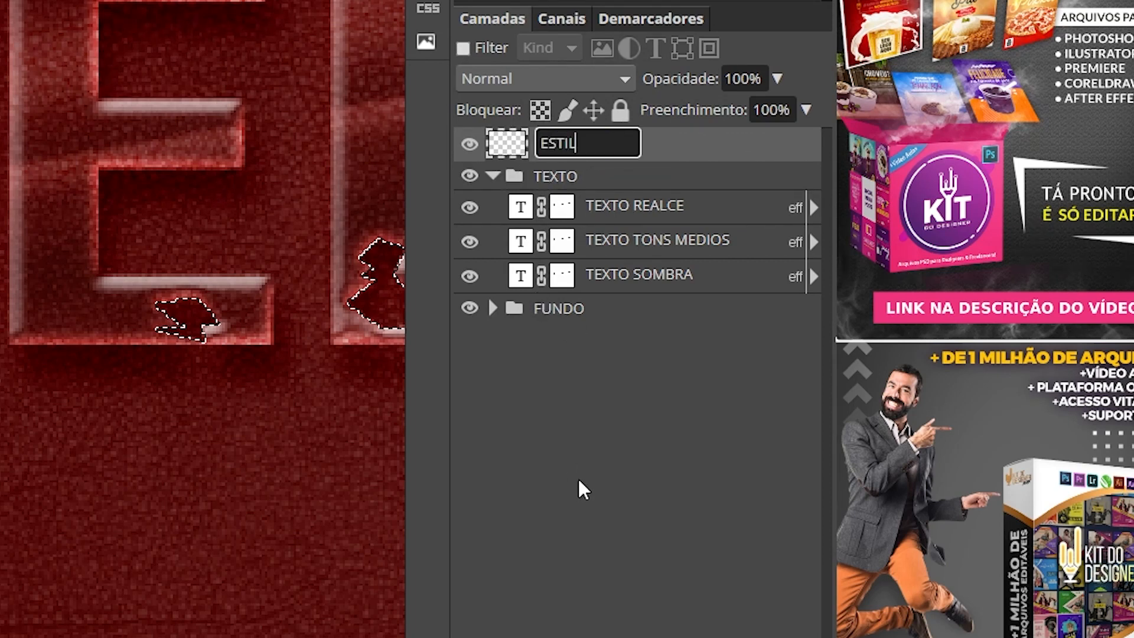
text(ÇO)
key(Return)
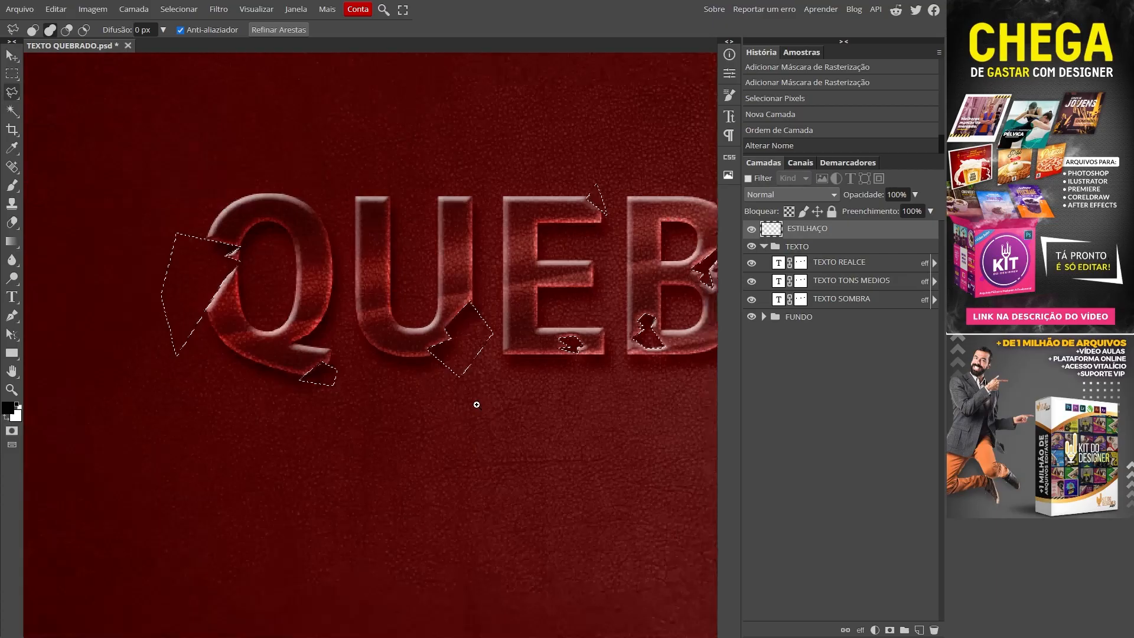
Step: Fit the whole artwork in view and hide the TEXTO folder
scroll(473, 404, down, 5)
key(ctrl+0)
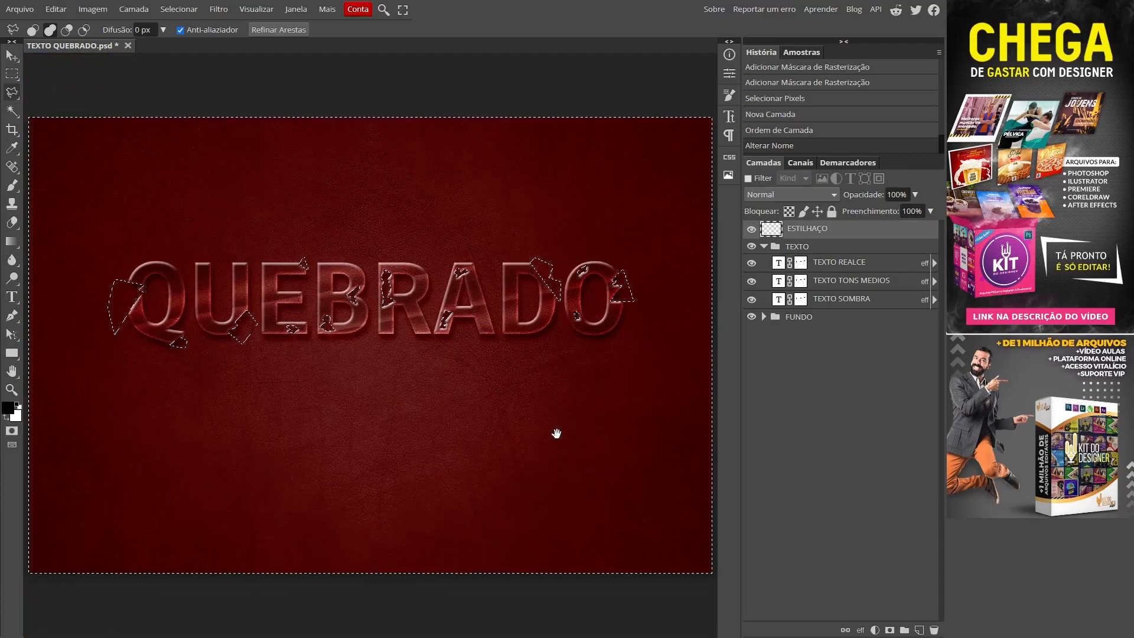
click(751, 246)
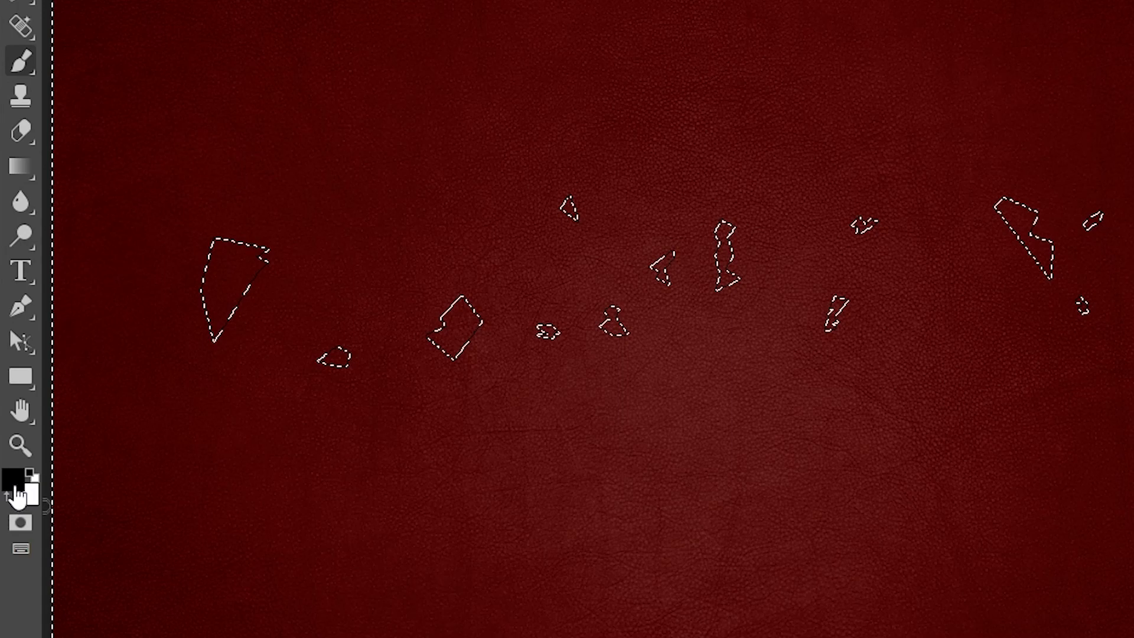
click(16, 488)
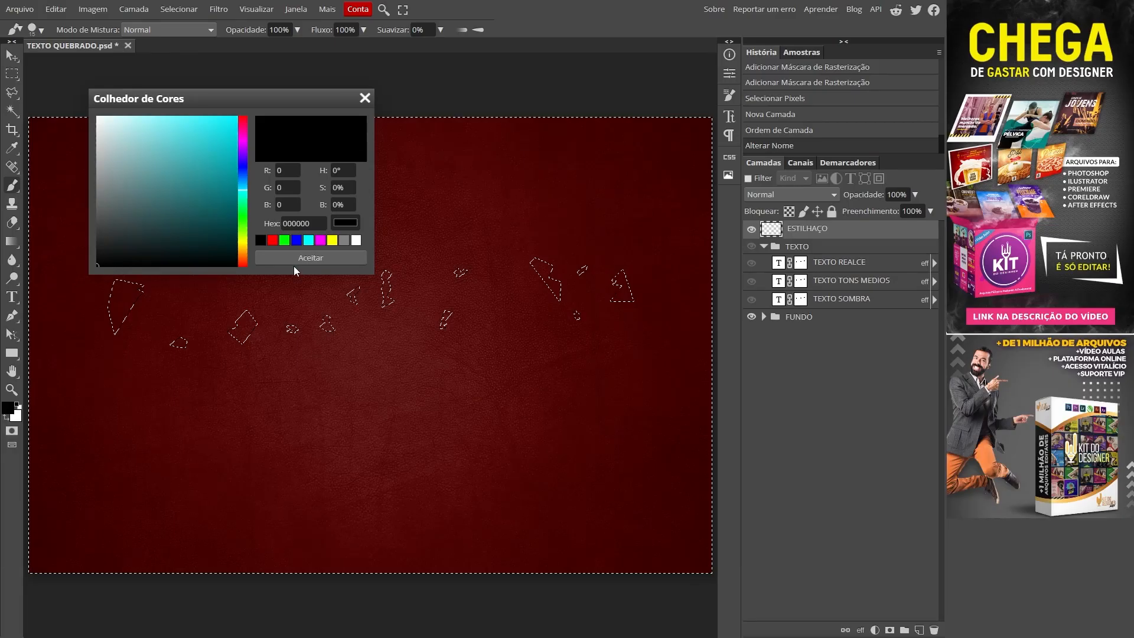
click(298, 258)
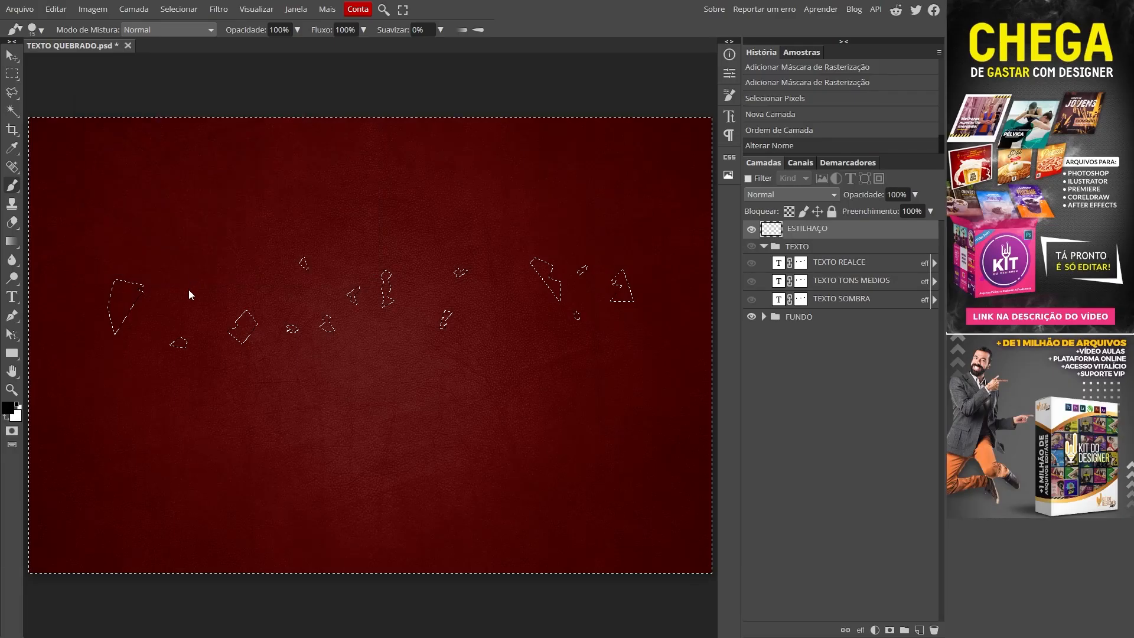
drag(196, 289, 219, 289)
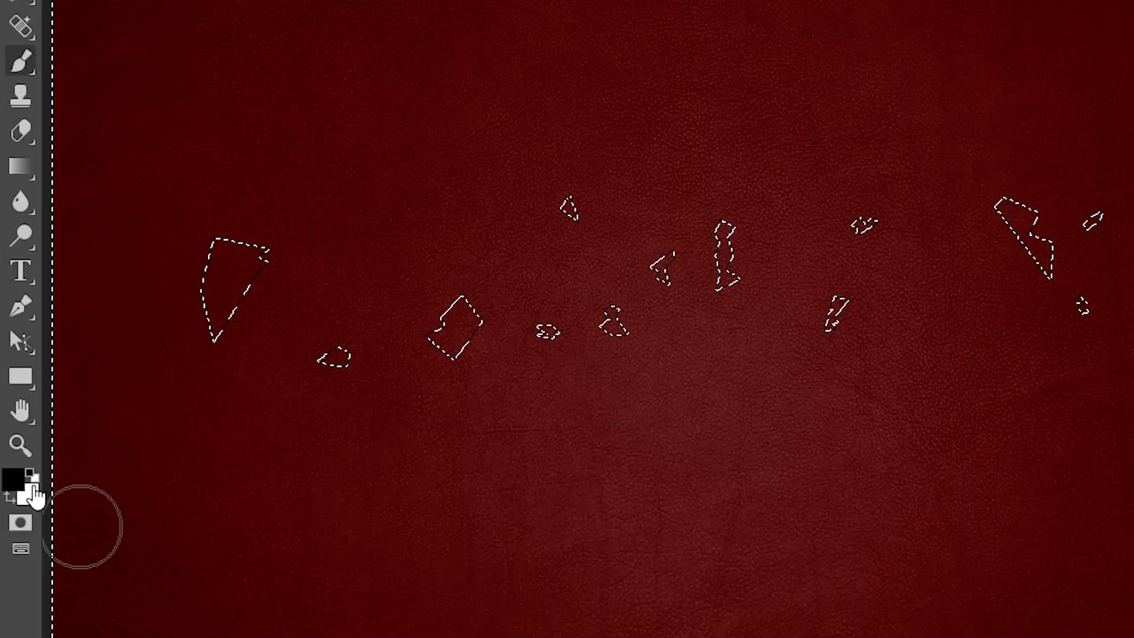
Step: Invert the selection and paint all the selected shards white with the Brush on the ESTILHAÇO layer
click(10, 501)
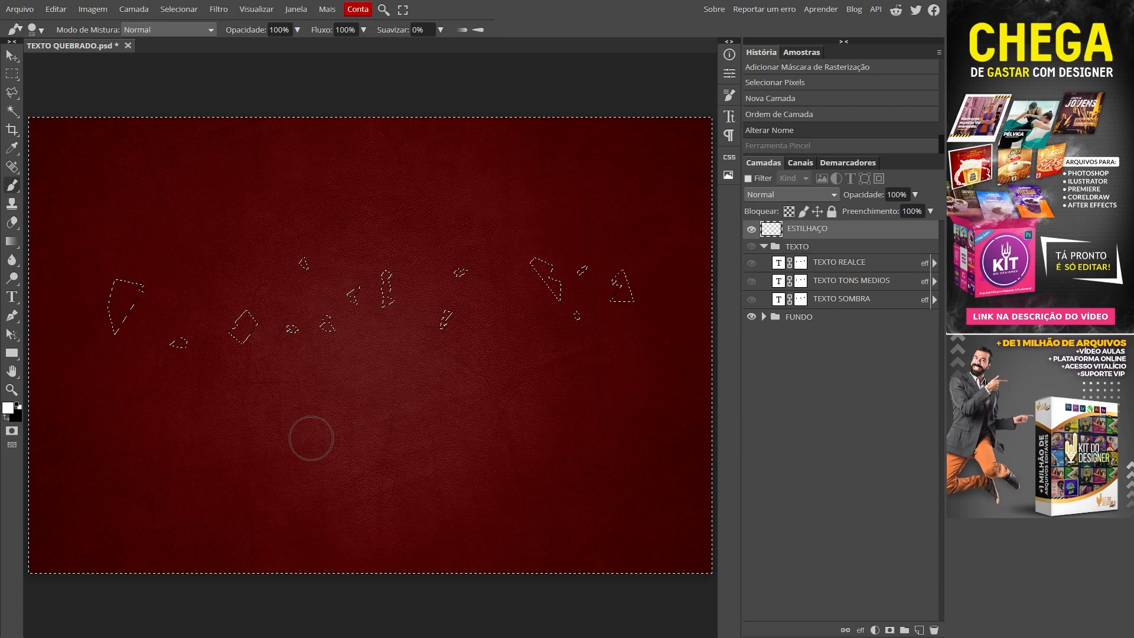
key(ctrl+shift+i)
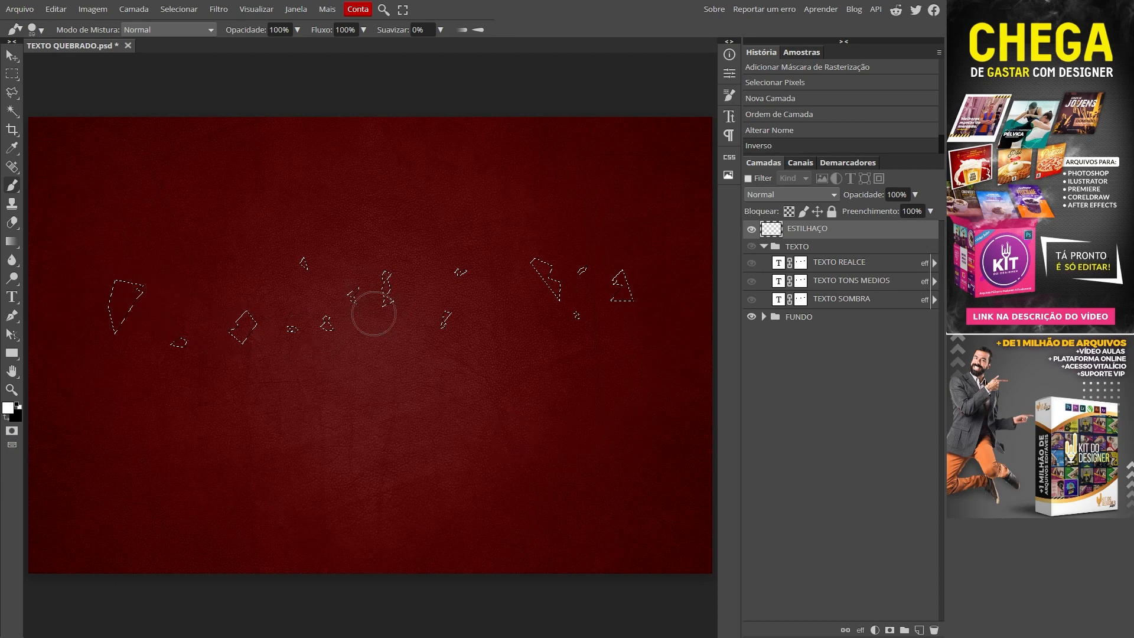
mouse_move(124, 298)
mouse_down()
mouse_move(103, 326)
mouse_move(119, 301)
mouse_move(110, 317)
mouse_move(183, 336)
mouse_move(387, 281)
mouse_move(340, 313)
mouse_move(326, 268)
mouse_move(448, 329)
mouse_move(480, 267)
mouse_move(548, 269)
mouse_move(571, 318)
mouse_move(593, 297)
mouse_move(606, 252)
mouse_move(641, 262)
mouse_move(620, 286)
mouse_up()
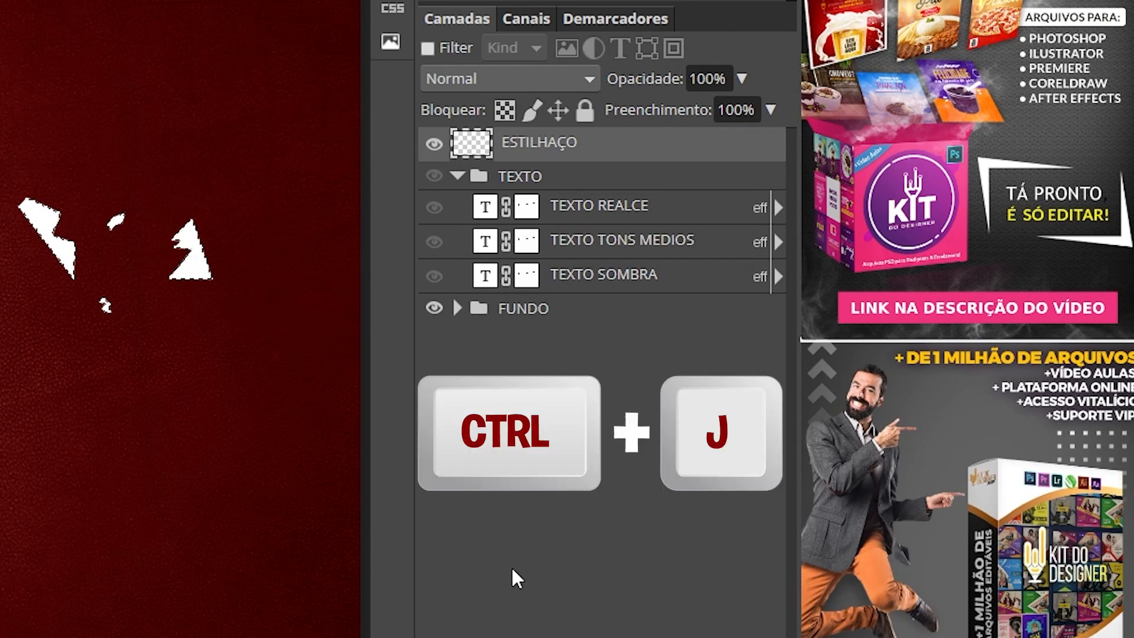
Step: Duplicate the ESTILHAÇO layer twice and rename the original ESTILHAÇO SOMBRA
key(ctrl+j)
key(ctrl+j)
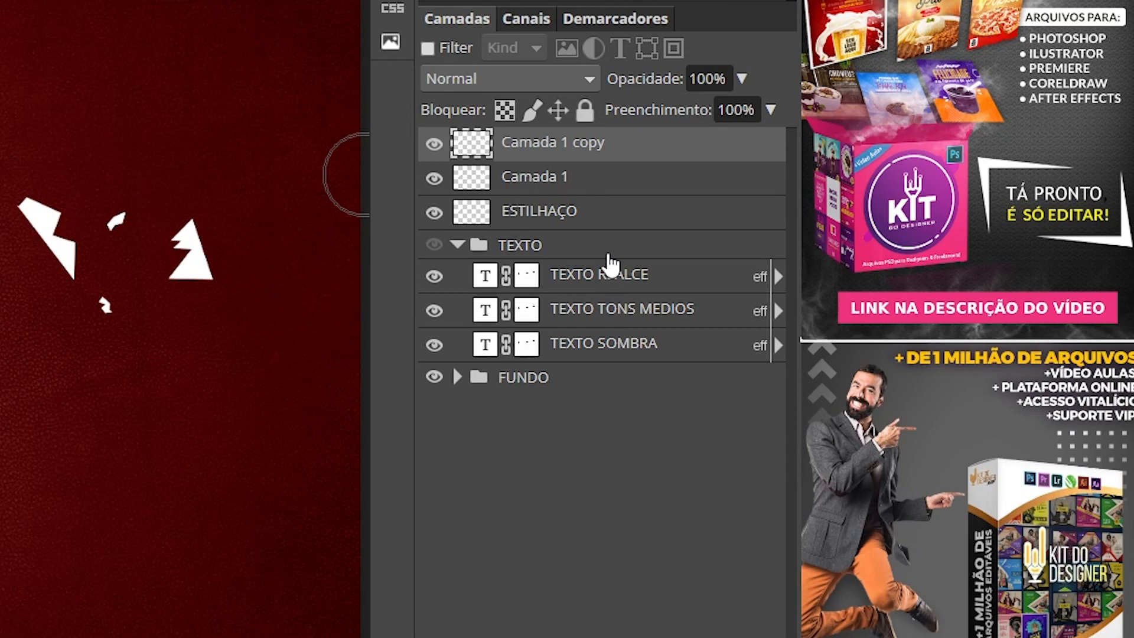
double_click(538, 212)
key(End)
text(SOM)
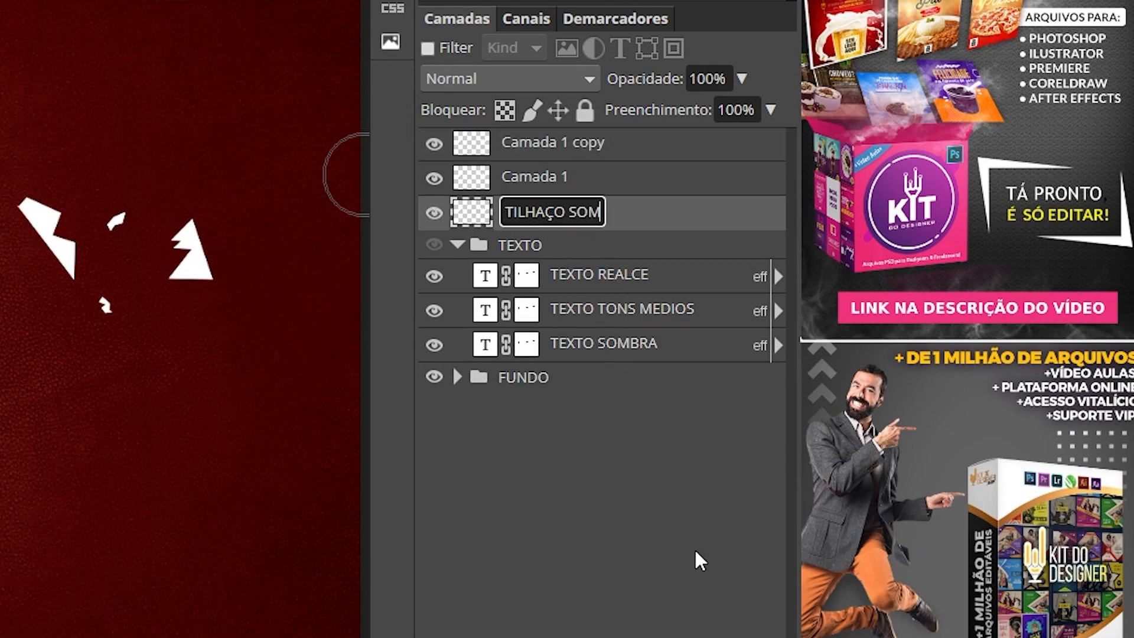
text(BRA)
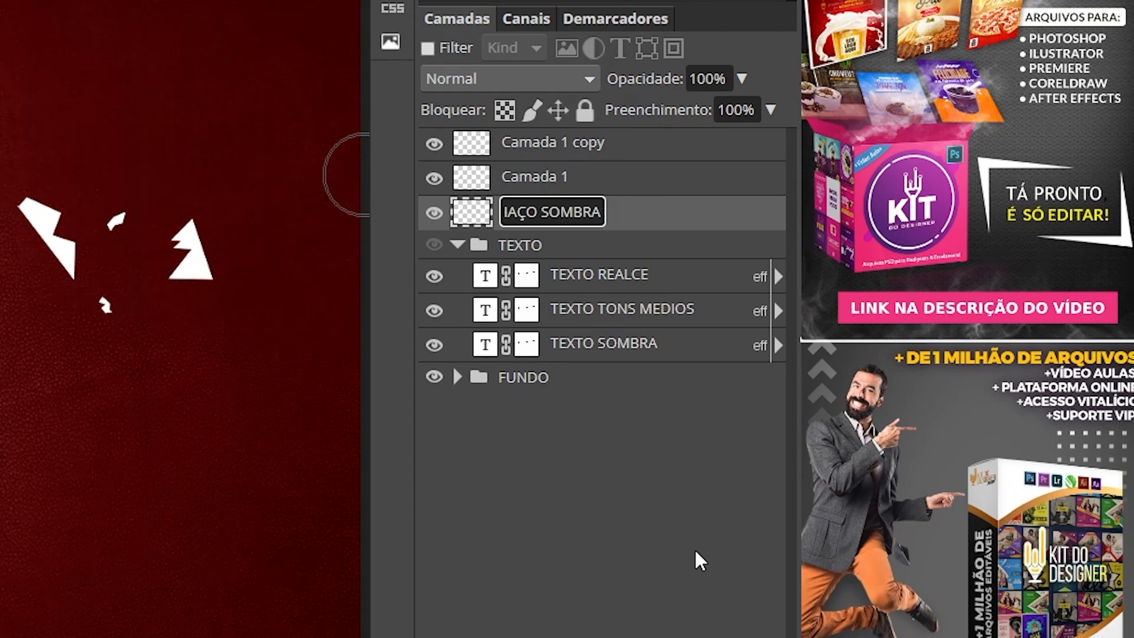
key(Return)
Step: Rename the lower copy ESTILHACO TONS MEDIOS and the upper copy ESTILHACO REALCE
double_click(552, 178)
text(ESTILHAC)
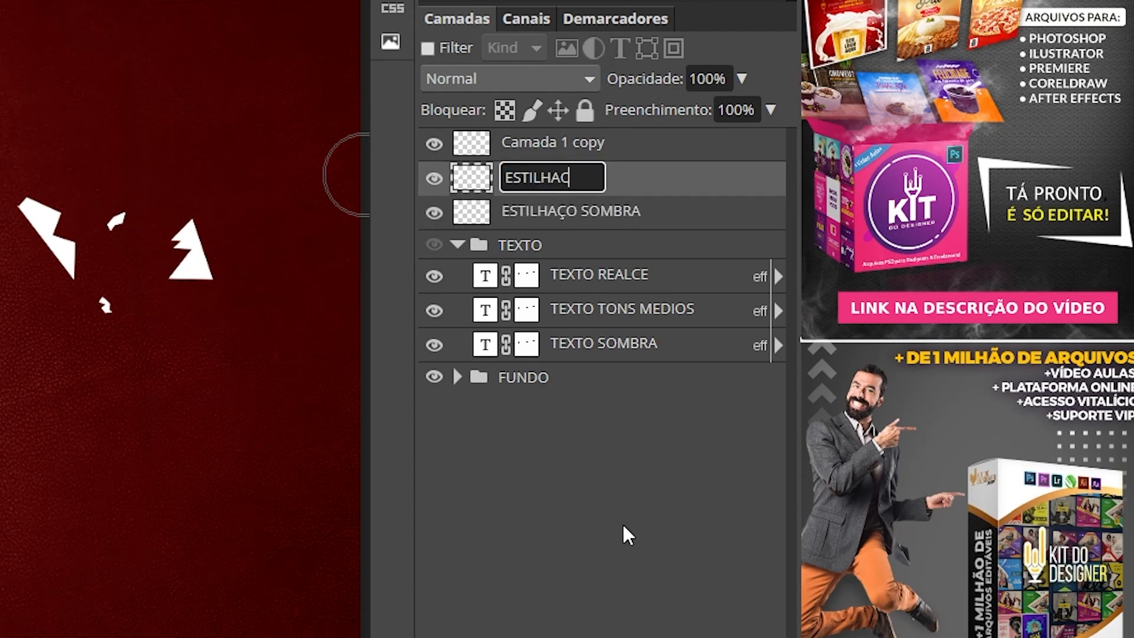
text(O TONS MEDIOS)
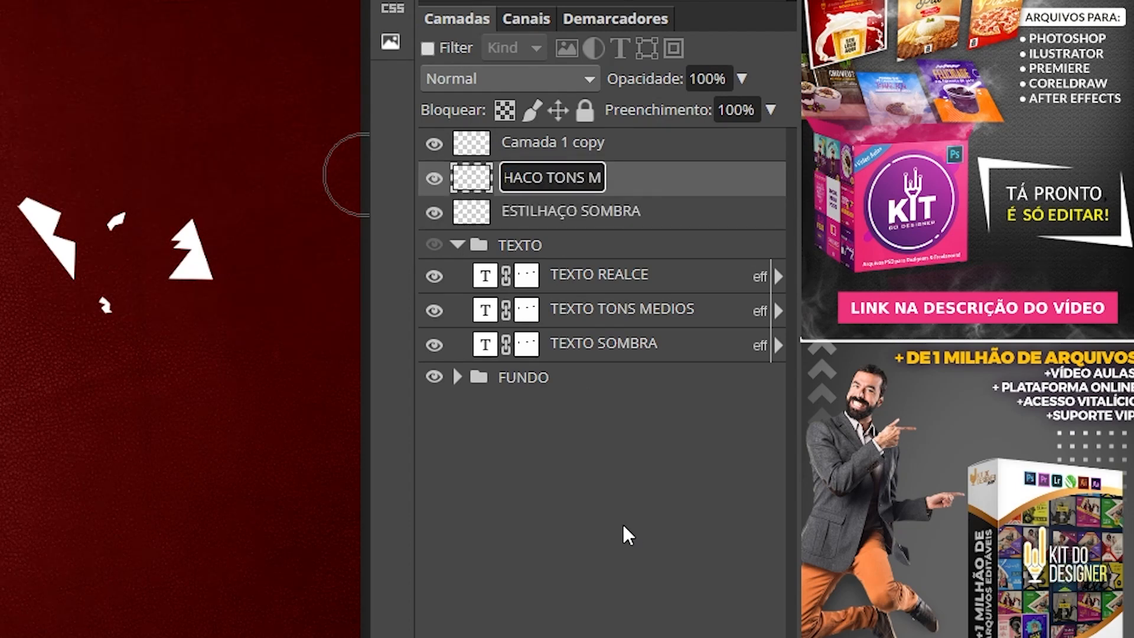
key(Return)
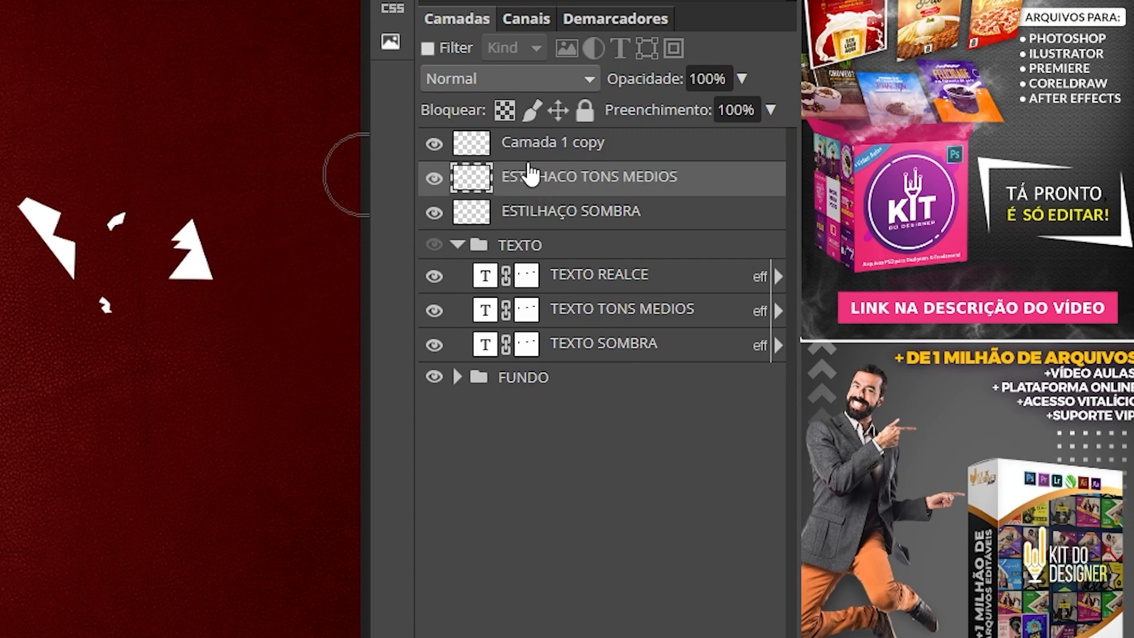
double_click(526, 145)
text(ESTILHACO REALCE)
key(Return)
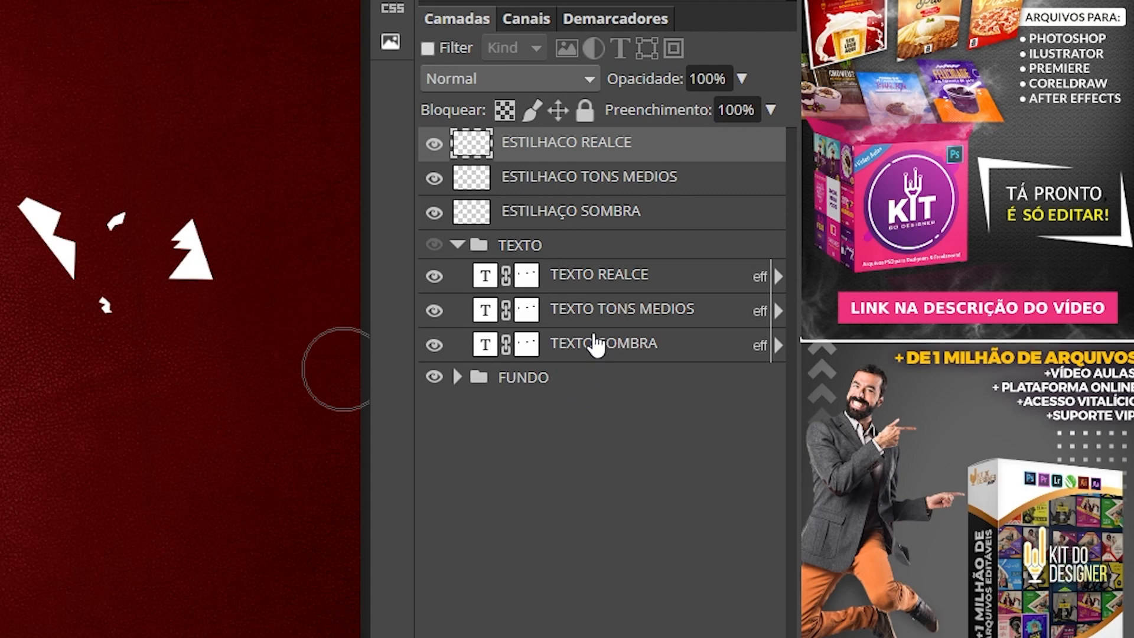
Step: Expand the effects lists of the three text layers and show the TEXTO folder again
click(778, 345)
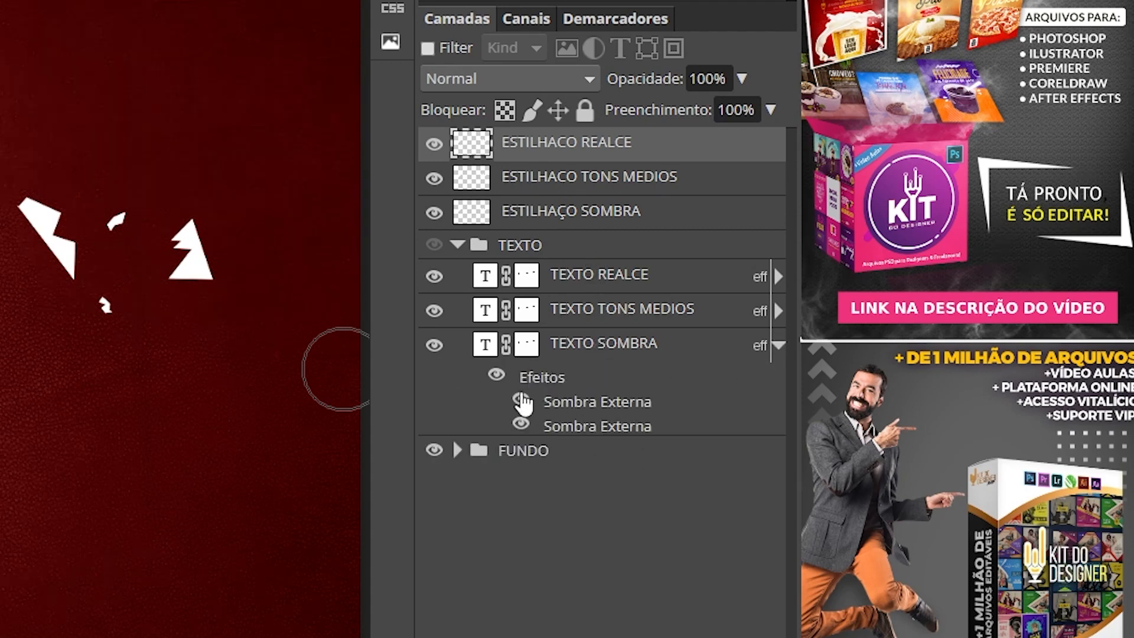
click(779, 311)
click(778, 276)
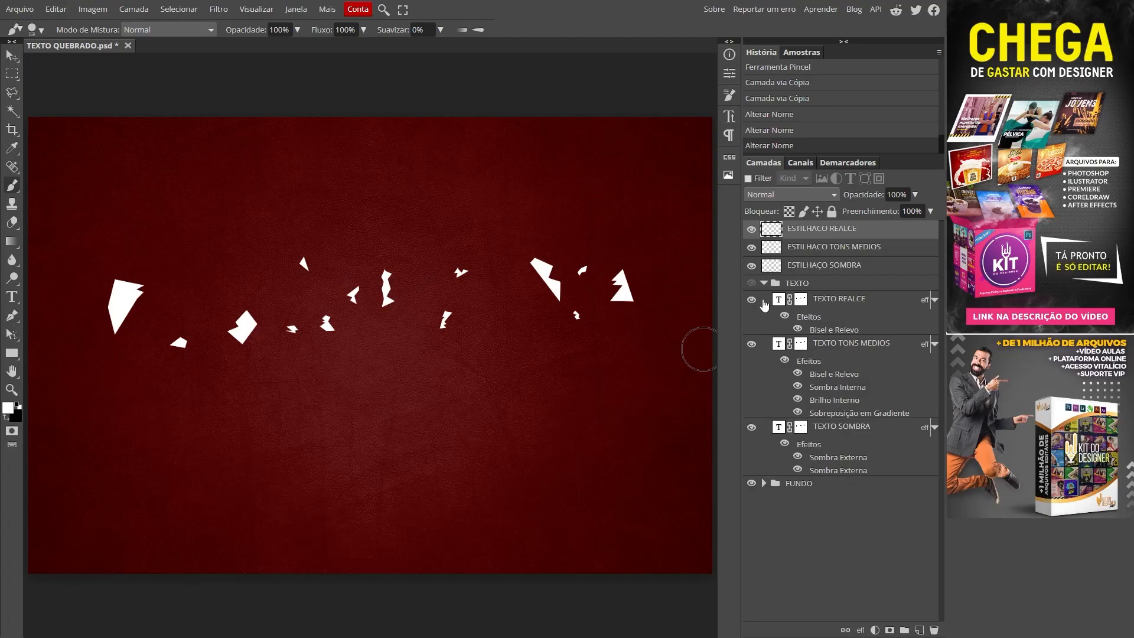
click(751, 284)
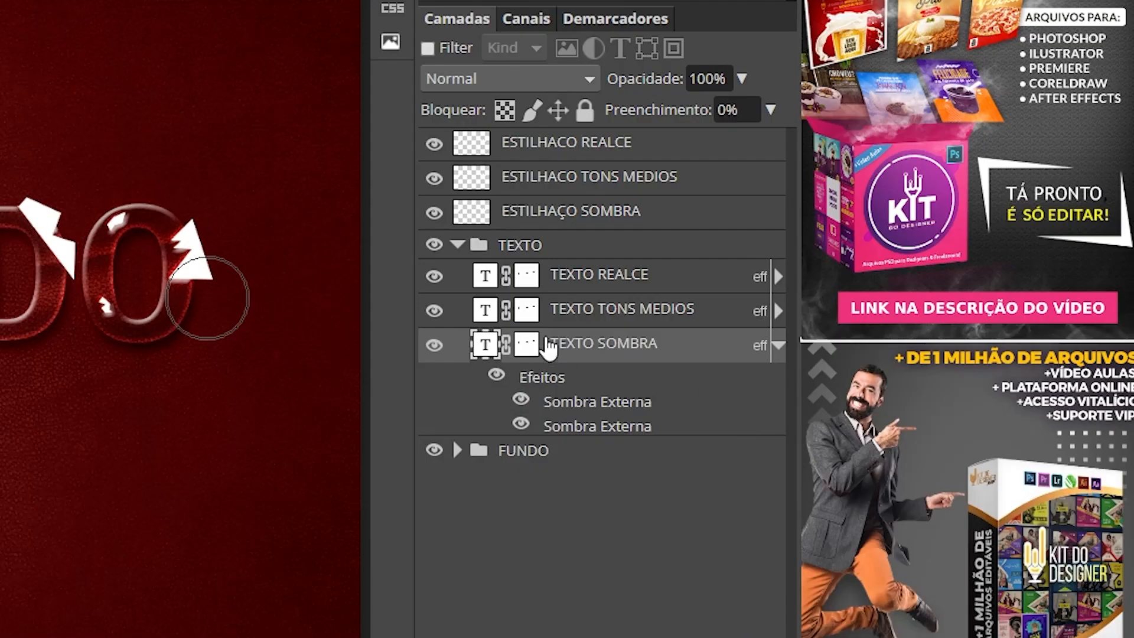
Step: Copy the layer style of TEXTO SOMBRA to the ESTILHAÇO SOMBRA layer
right_click(549, 349)
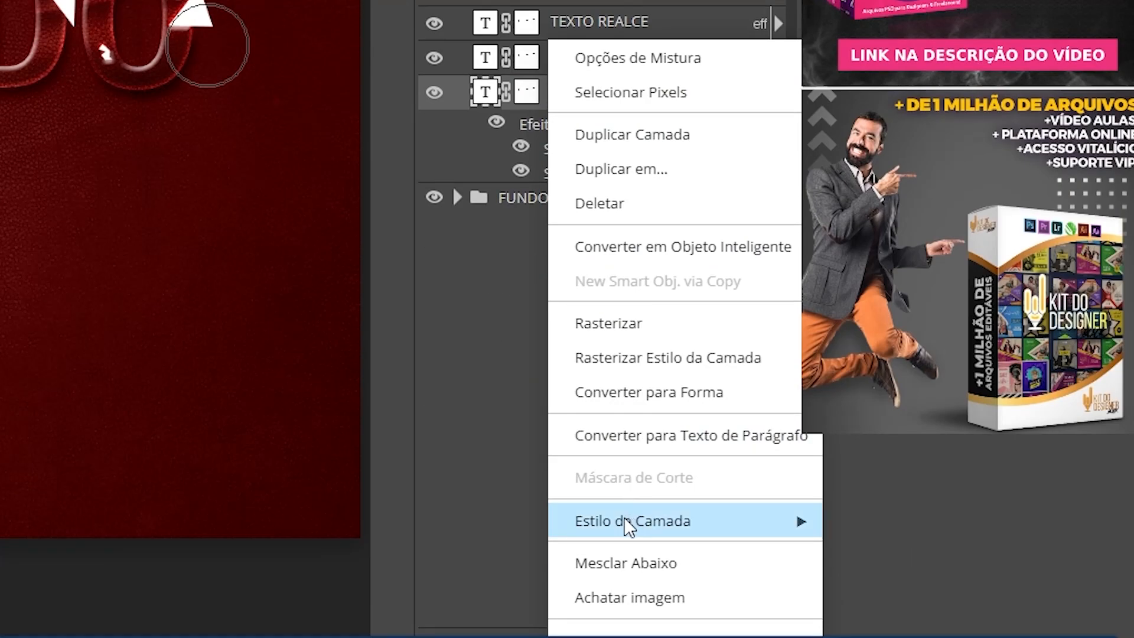
mouse_move(610, 615)
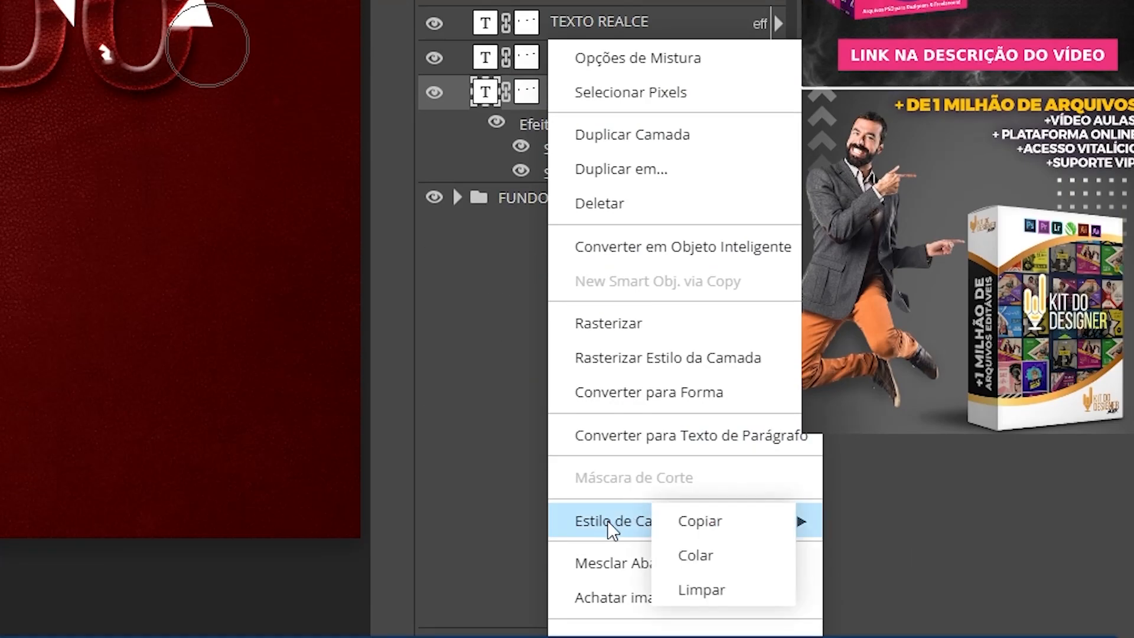
click(721, 520)
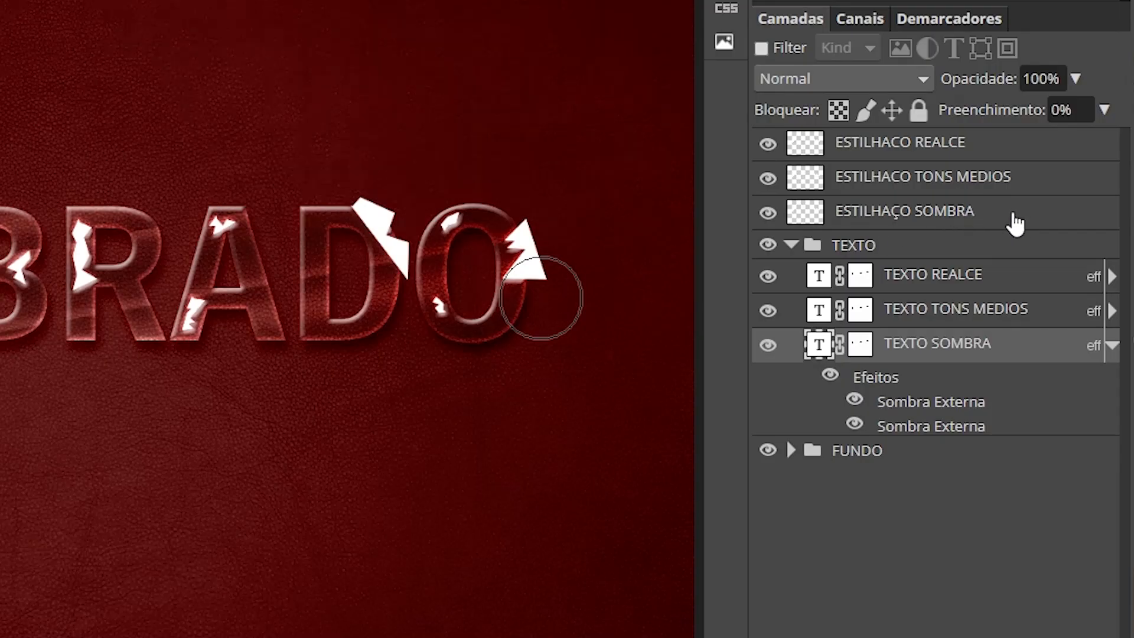
right_click(986, 220)
mouse_move(956, 503)
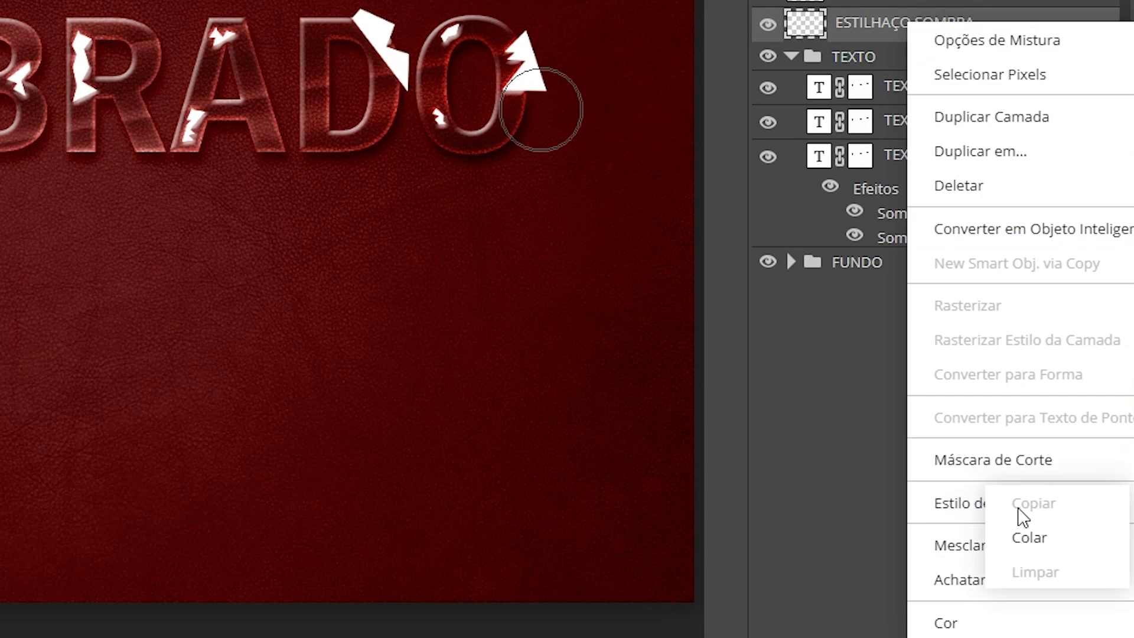
click(1044, 540)
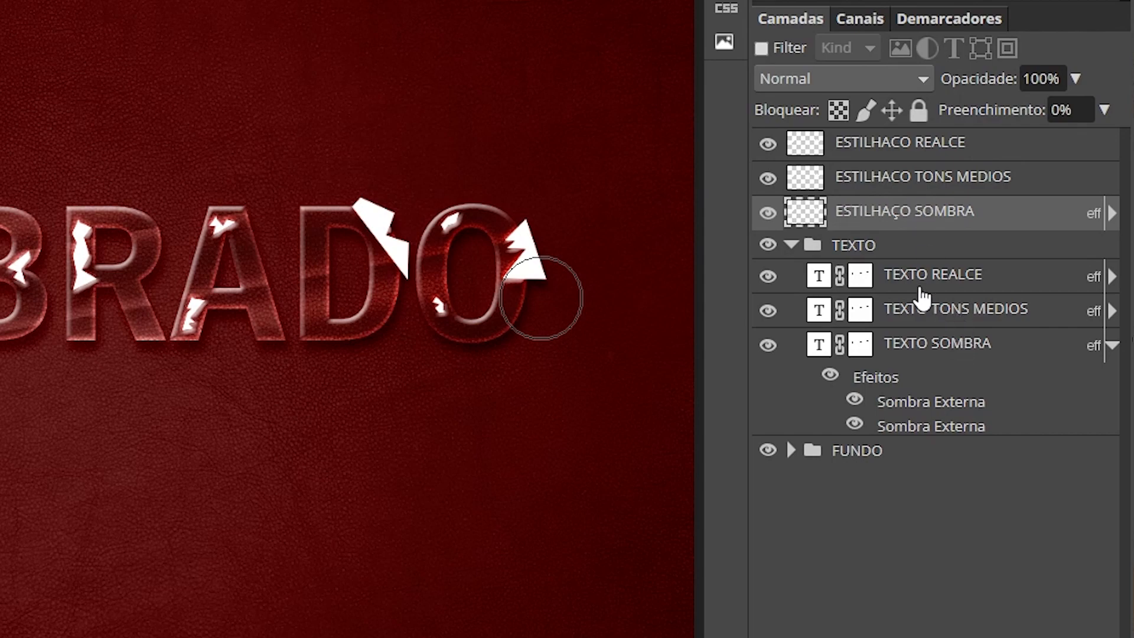
Step: Copy the layer style of TEXTO TONS MEDIOS to the ESTILHACO TONS MEDIOS layer
click(1112, 311)
click(1111, 311)
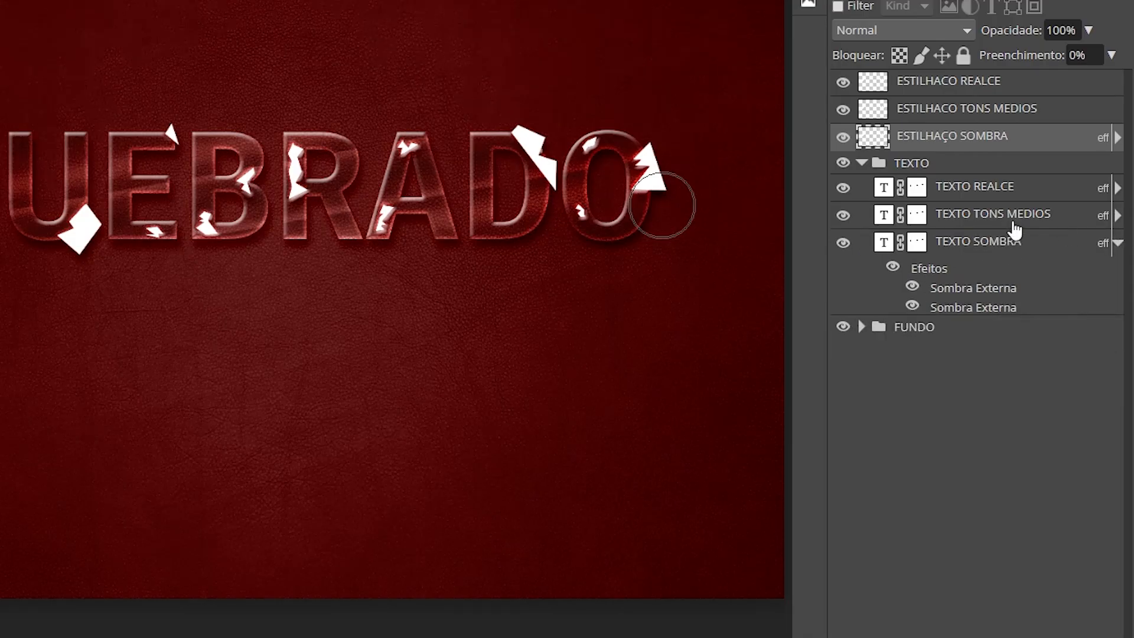
right_click(969, 312)
mouse_move(920, 587)
click(1059, 588)
right_click(904, 109)
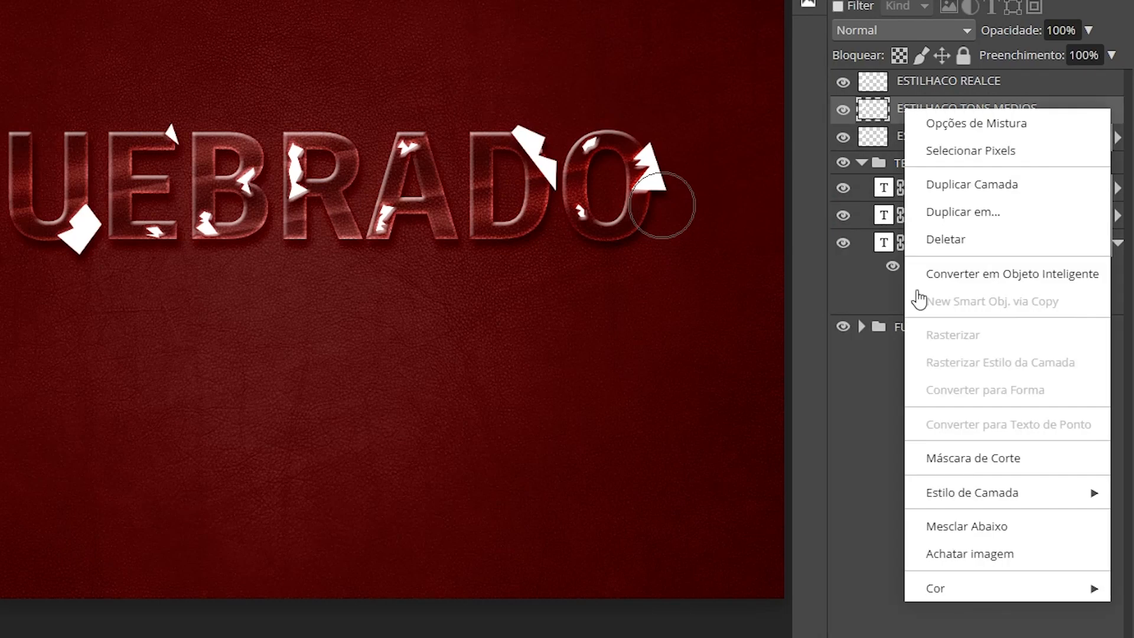
mouse_move(987, 500)
click(1059, 523)
Step: Copy the layer style of TEXTO REALCE to ESTILHACO REALCE and collapse the TEXTO SOMBRA effects list
right_click(935, 184)
mouse_move(998, 561)
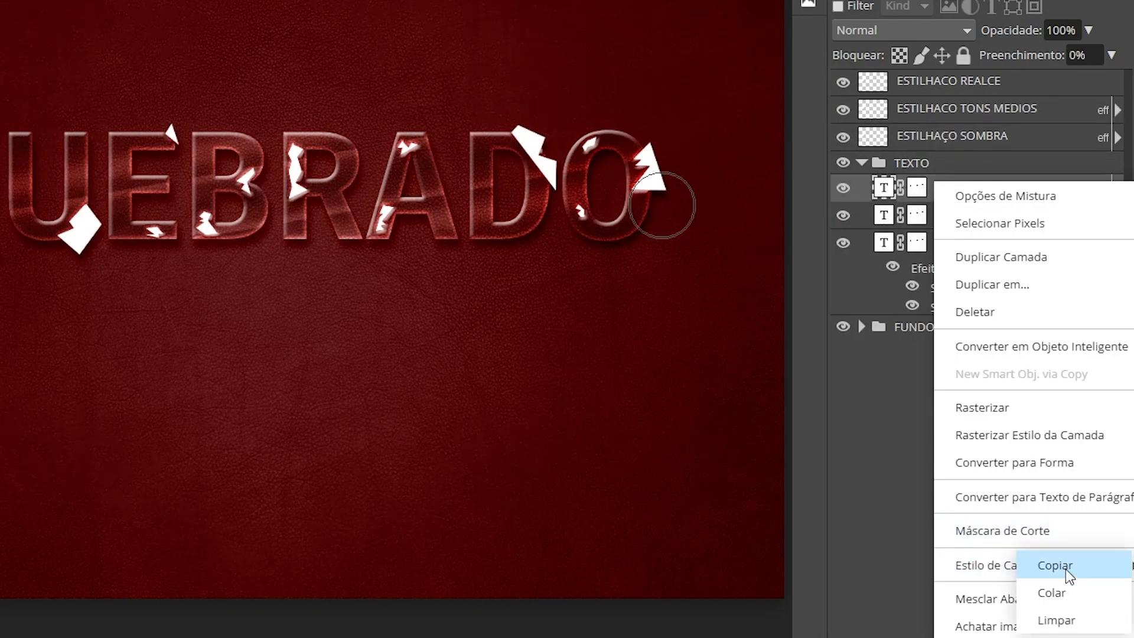
click(1039, 564)
right_click(930, 87)
mouse_move(945, 463)
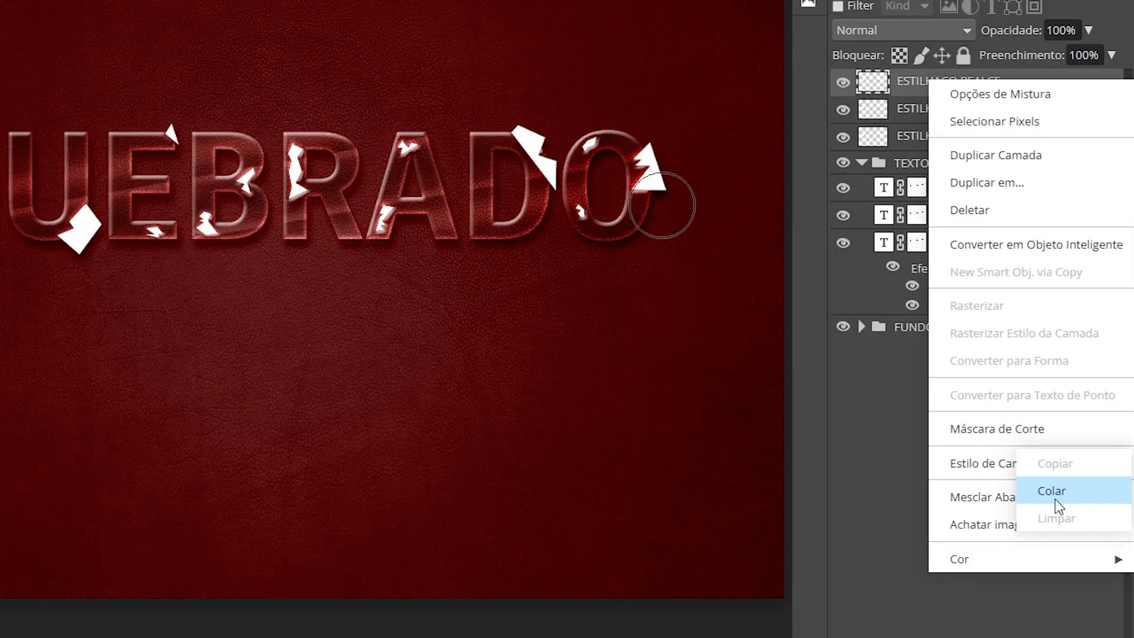
click(1038, 490)
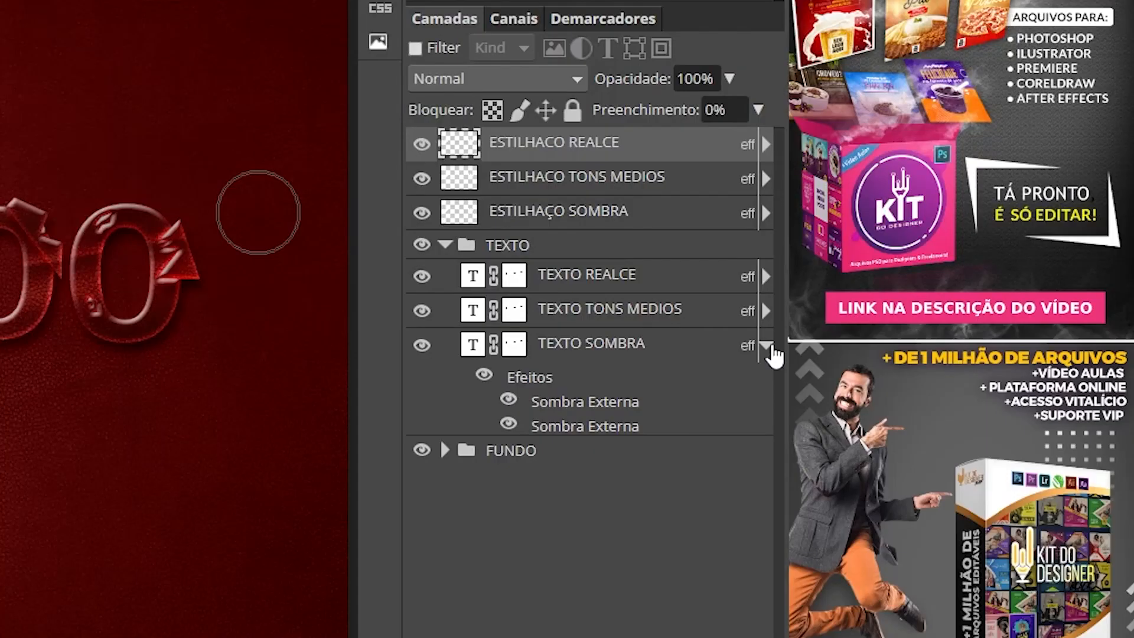
click(768, 347)
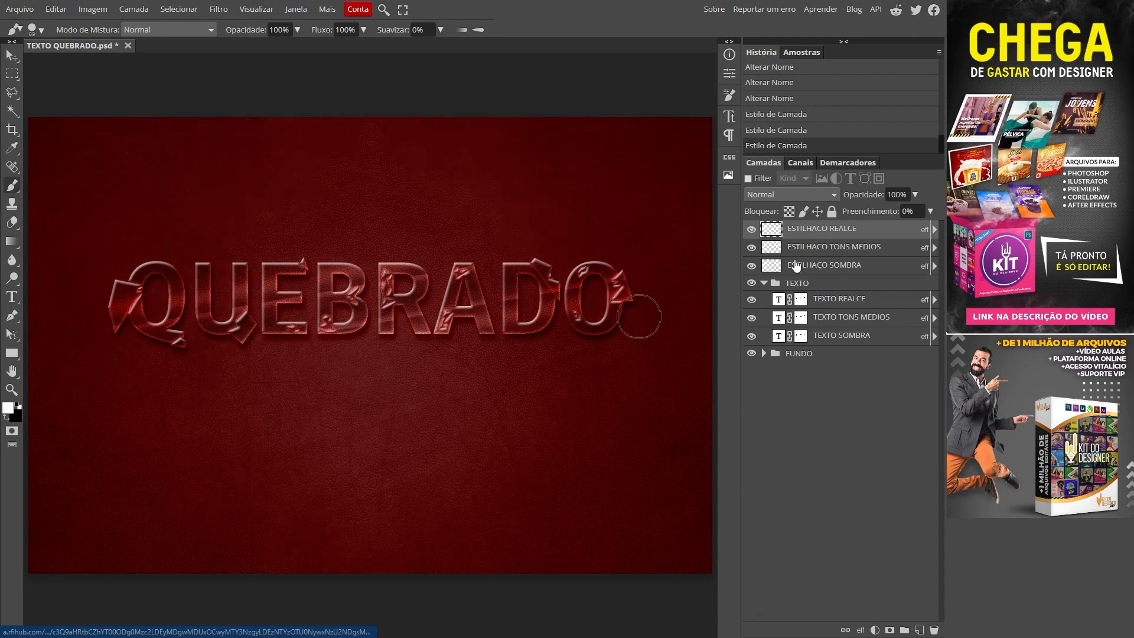
Step: Move the three ESTILHAÇO layers together so the shards fall just below the QUEBRADO letters, and save the document
shift+click(814, 266)
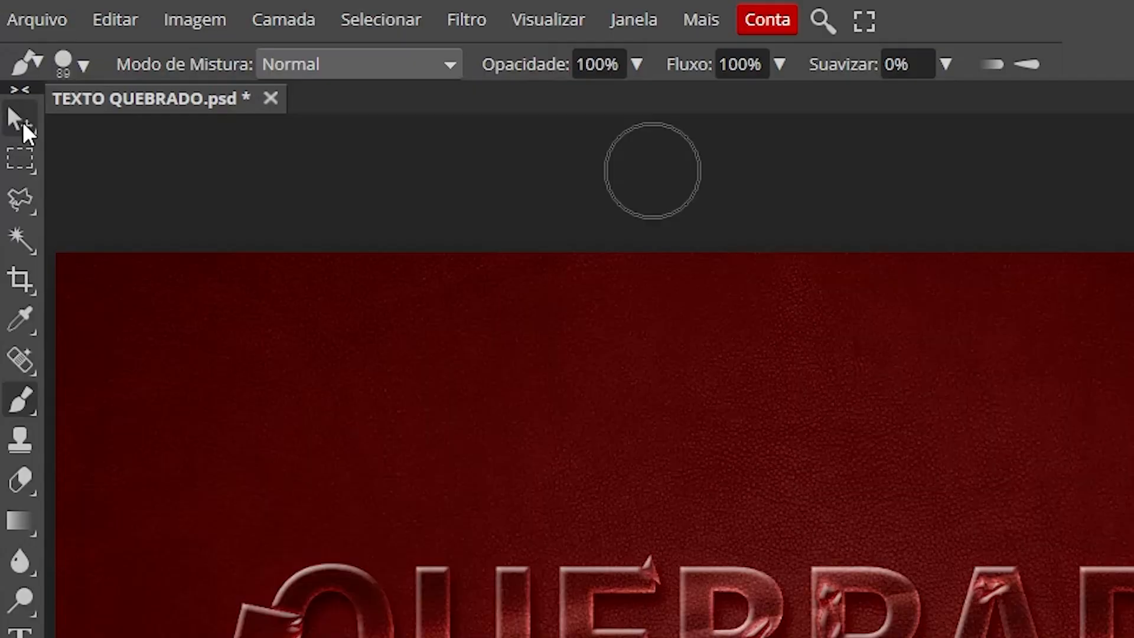
click(22, 122)
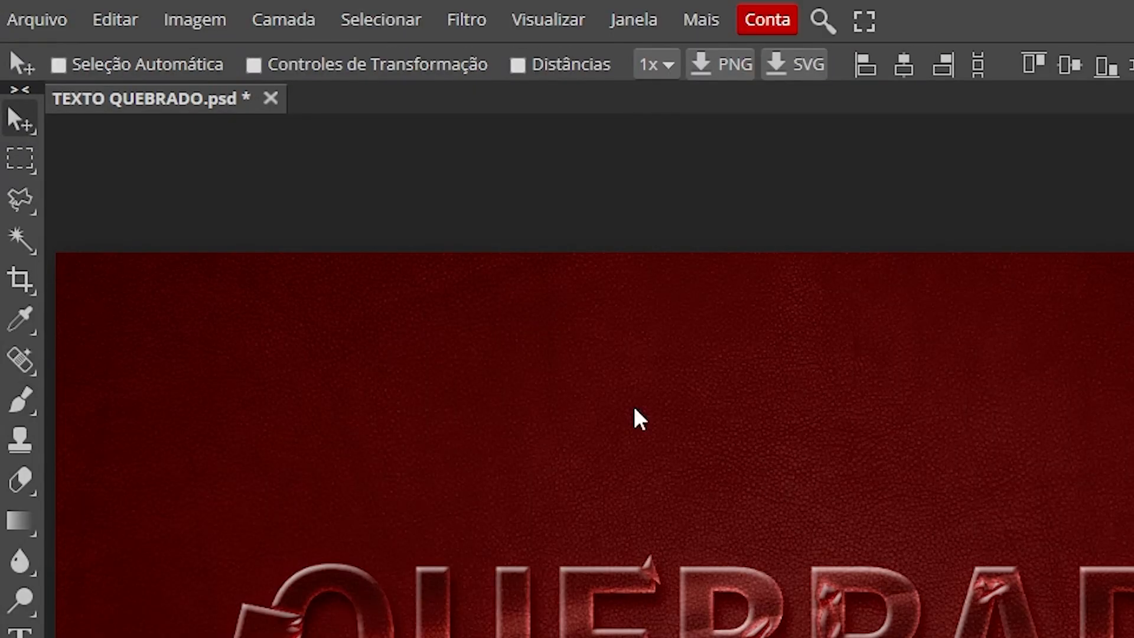
drag(390, 283, 384, 357)
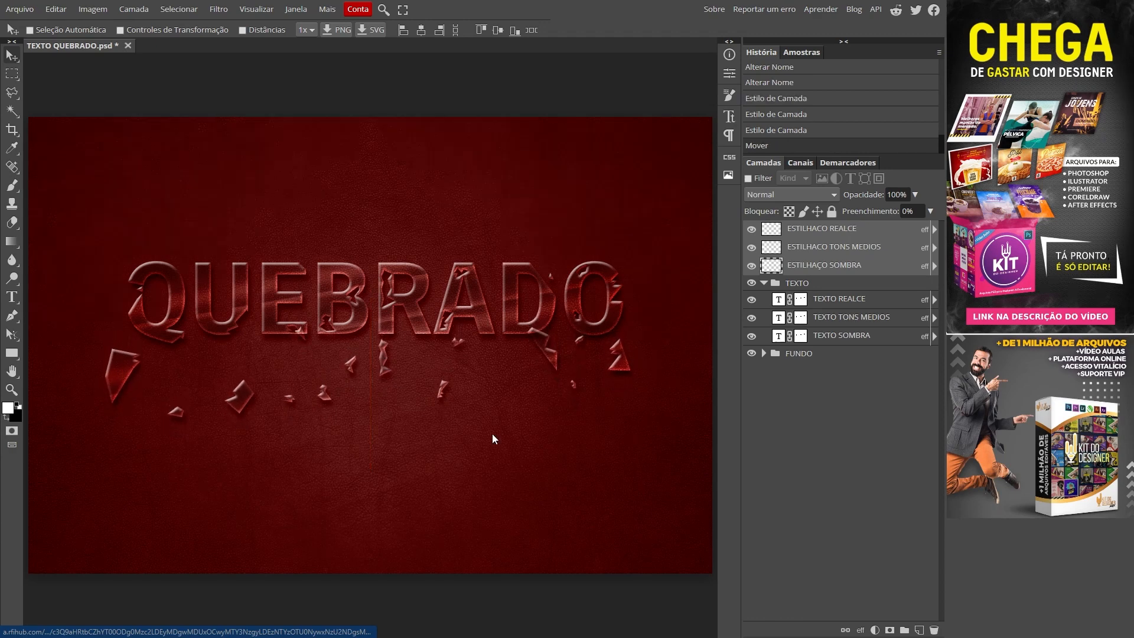
drag(384, 356, 389, 341)
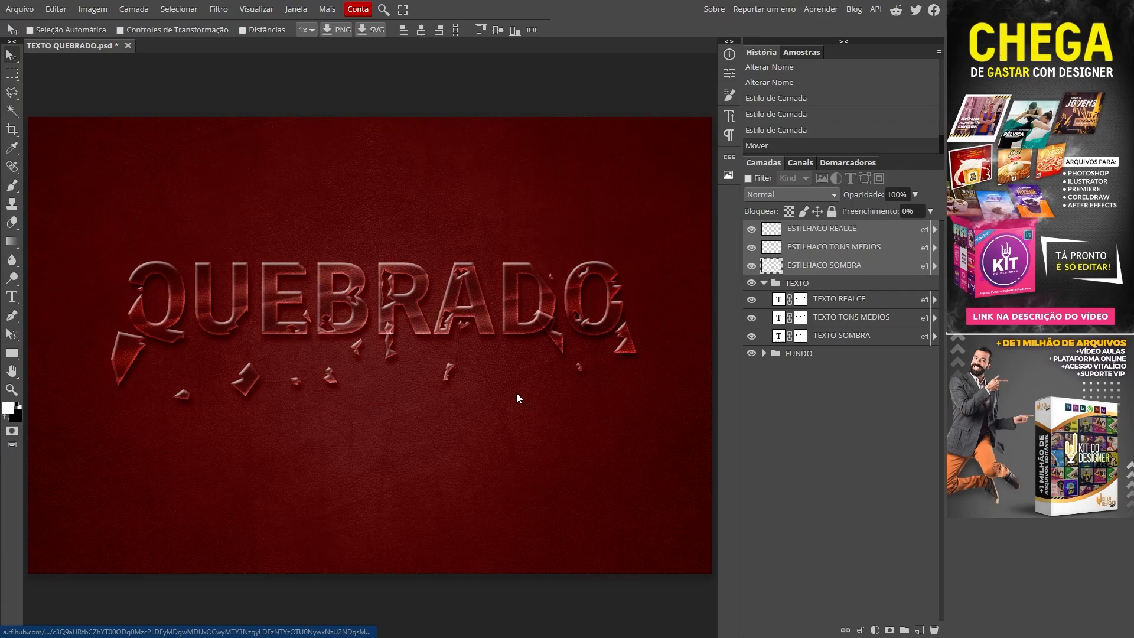
key(ctrl+s)
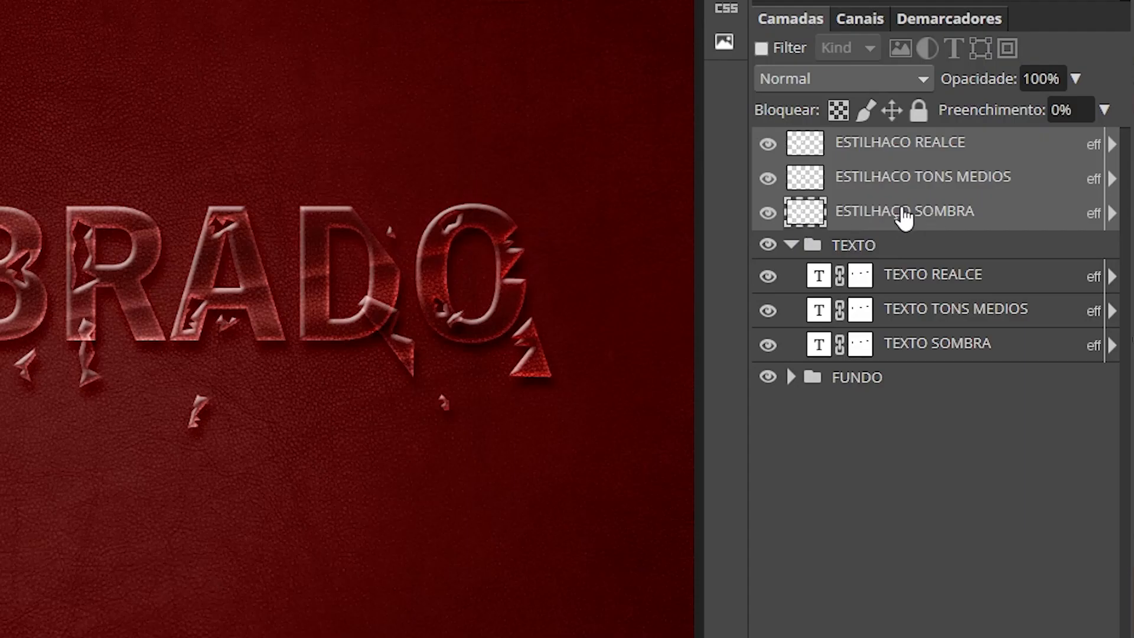
Step: Set the lower Sombra Externa effect of the ESTILHAÇO SOMBRA layer to a distance of 6 px and a spread of 2%
double_click(999, 219)
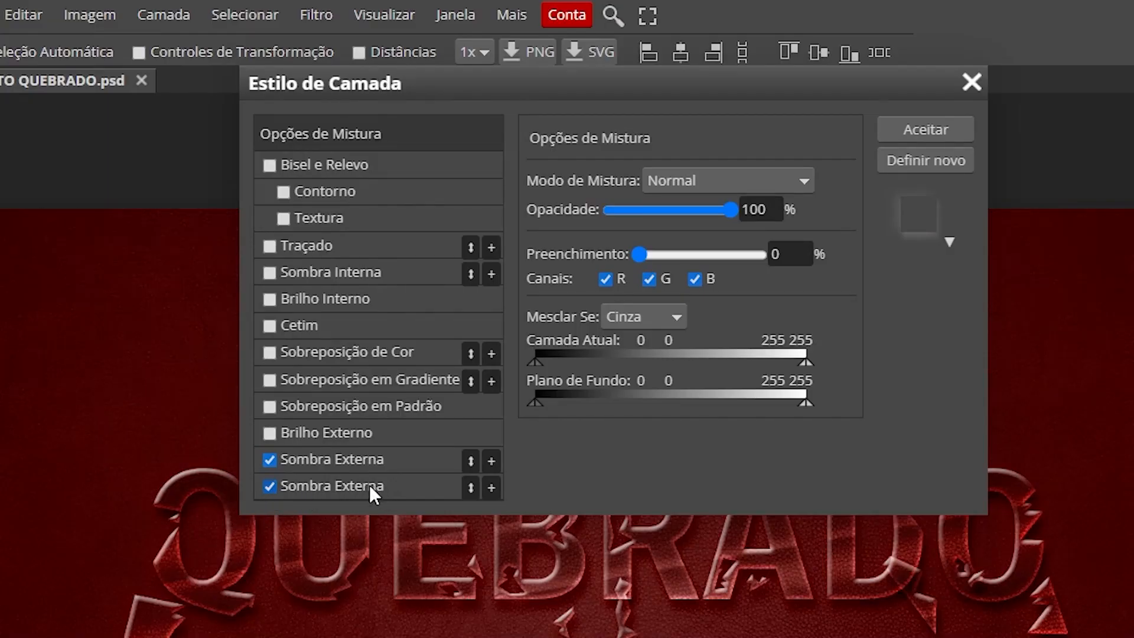
click(348, 488)
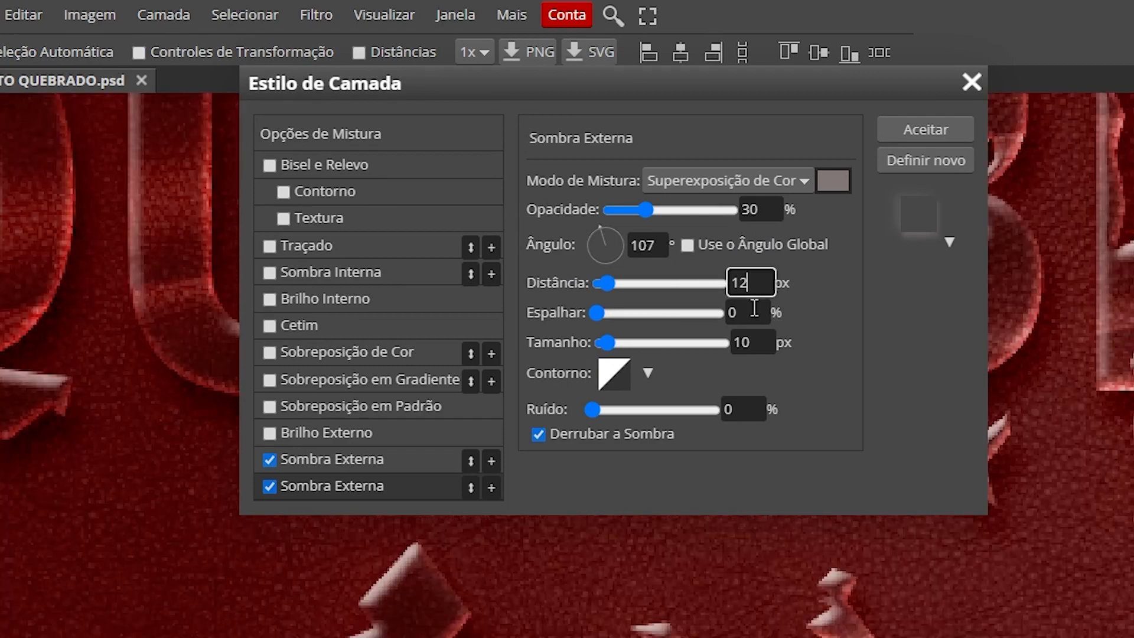
drag(757, 311, 706, 311)
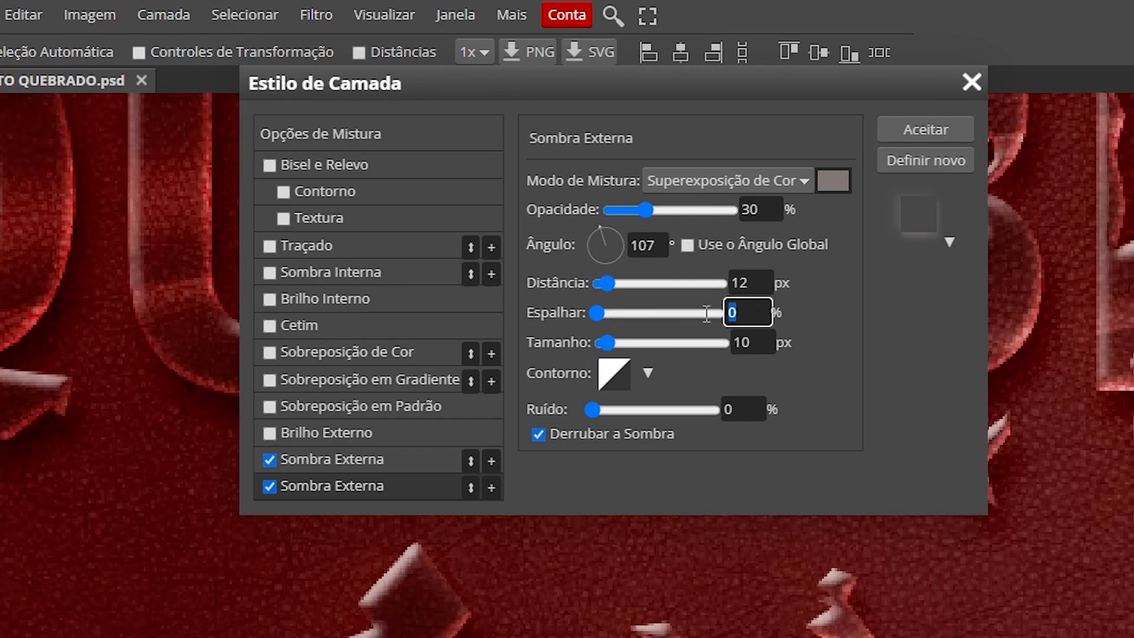
drag(758, 283, 586, 262)
text(6)
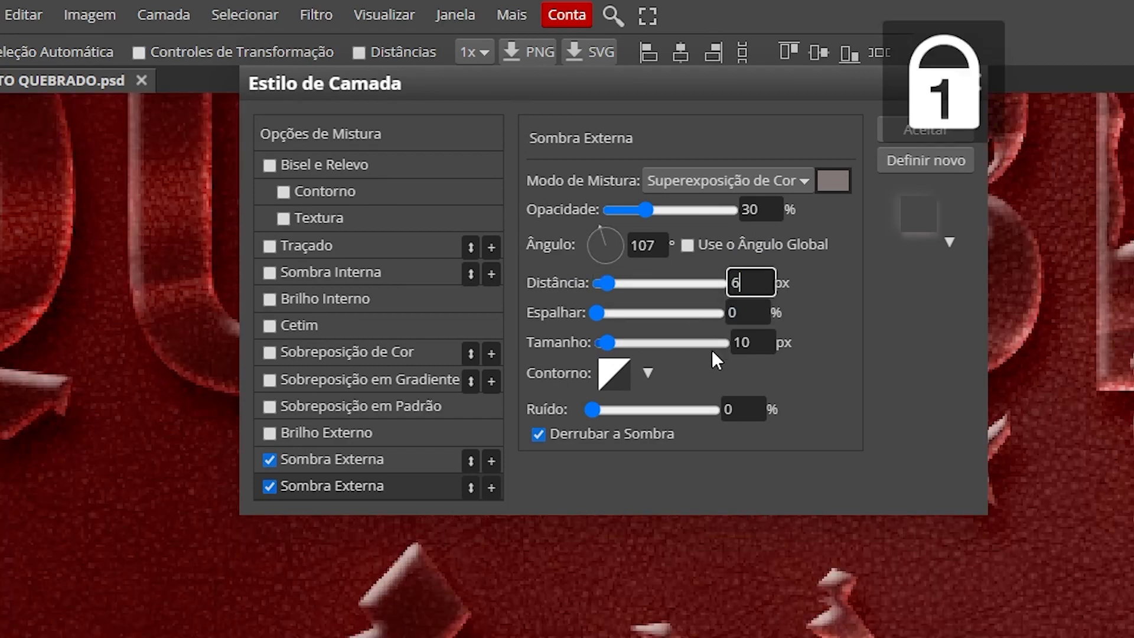
drag(756, 313, 604, 309)
text(2)
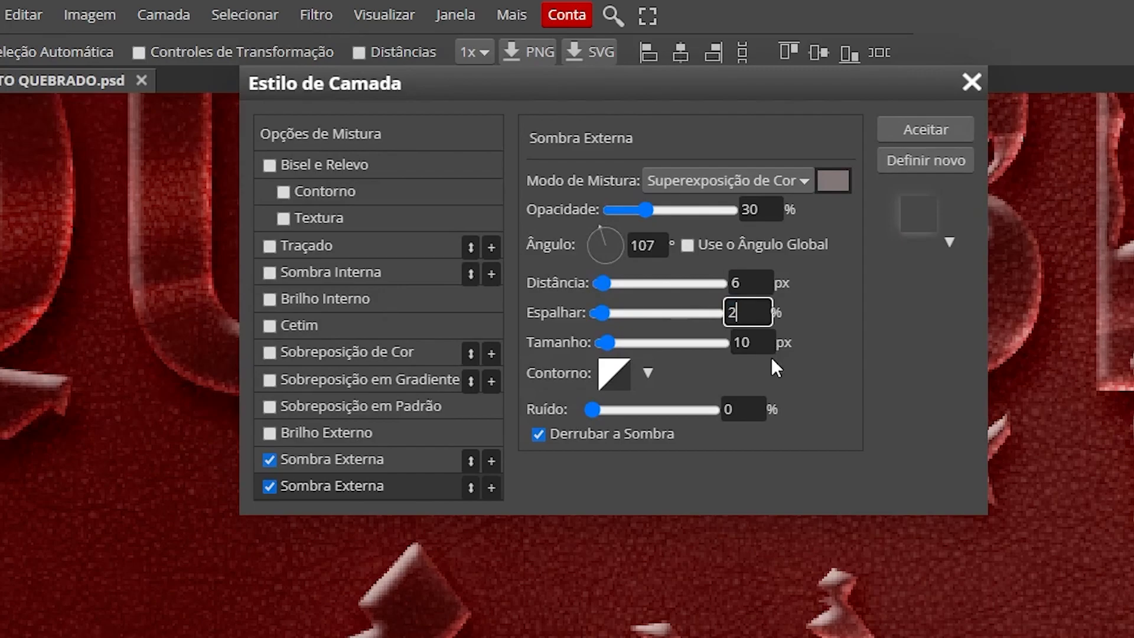
click(796, 372)
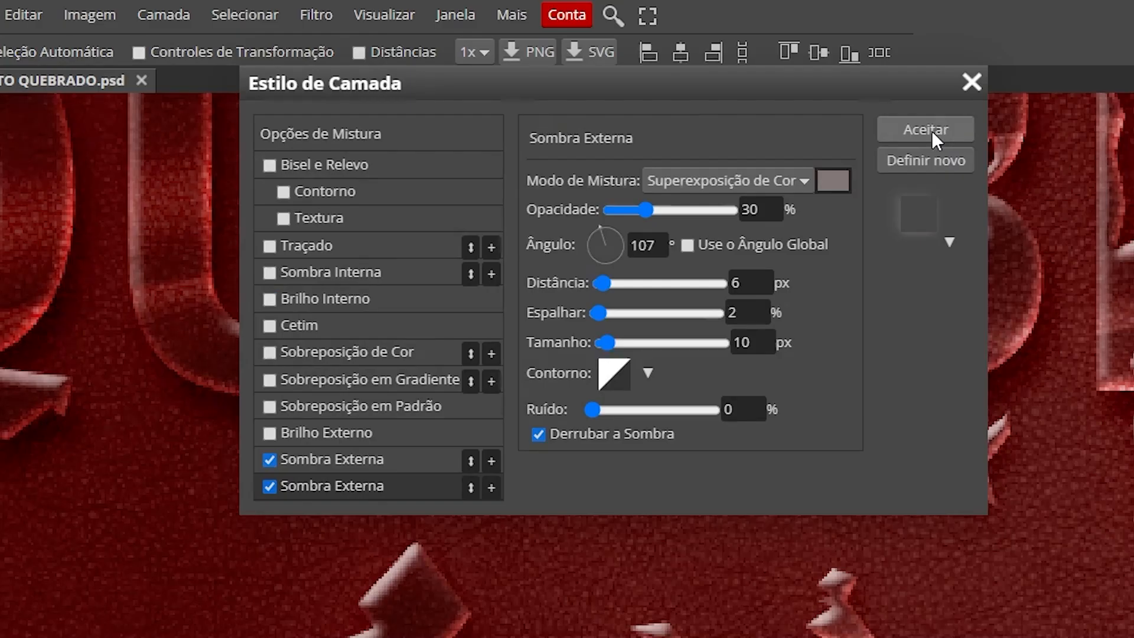
click(925, 129)
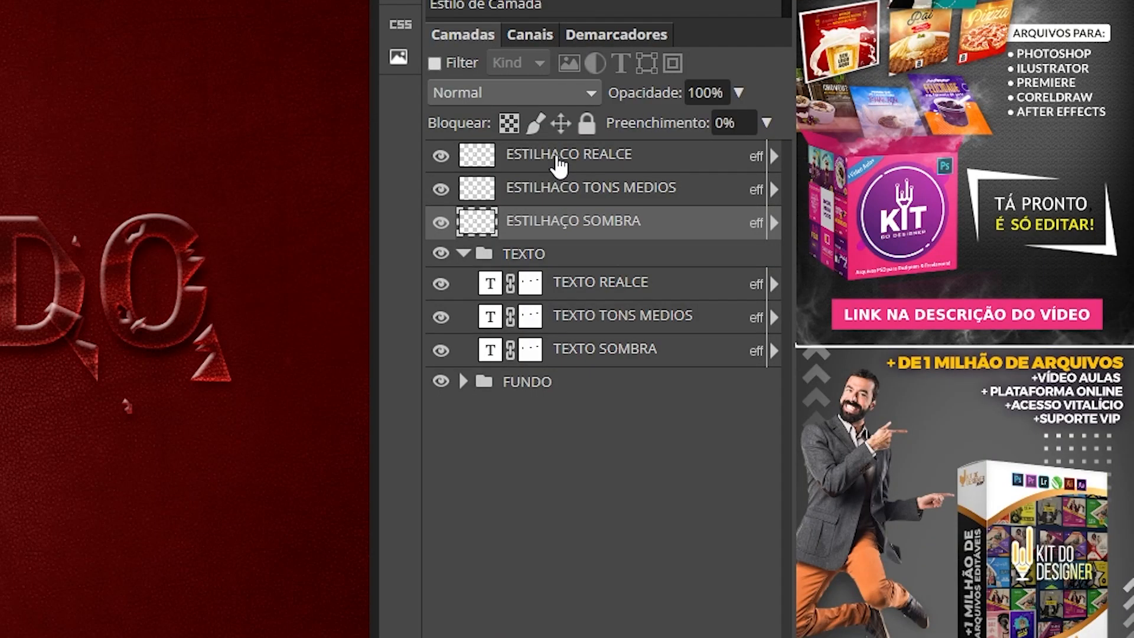
Step: Group the three shard layers into a folder named ESTILHACOS and collapse the TEXTO folder
shift+click(818, 232)
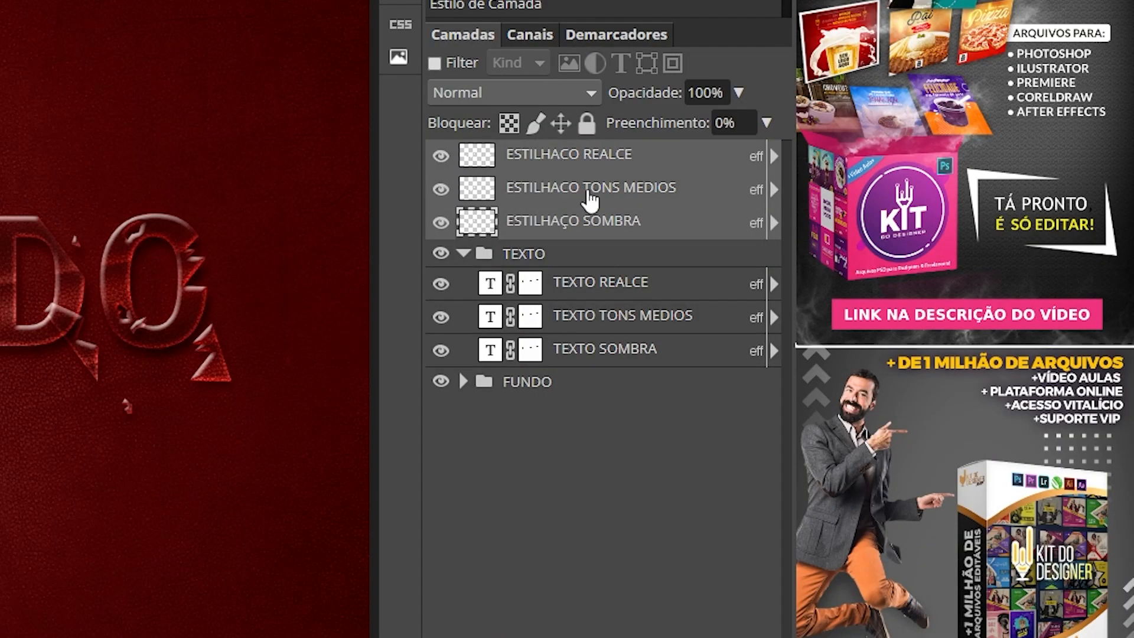
key(ctrl+g)
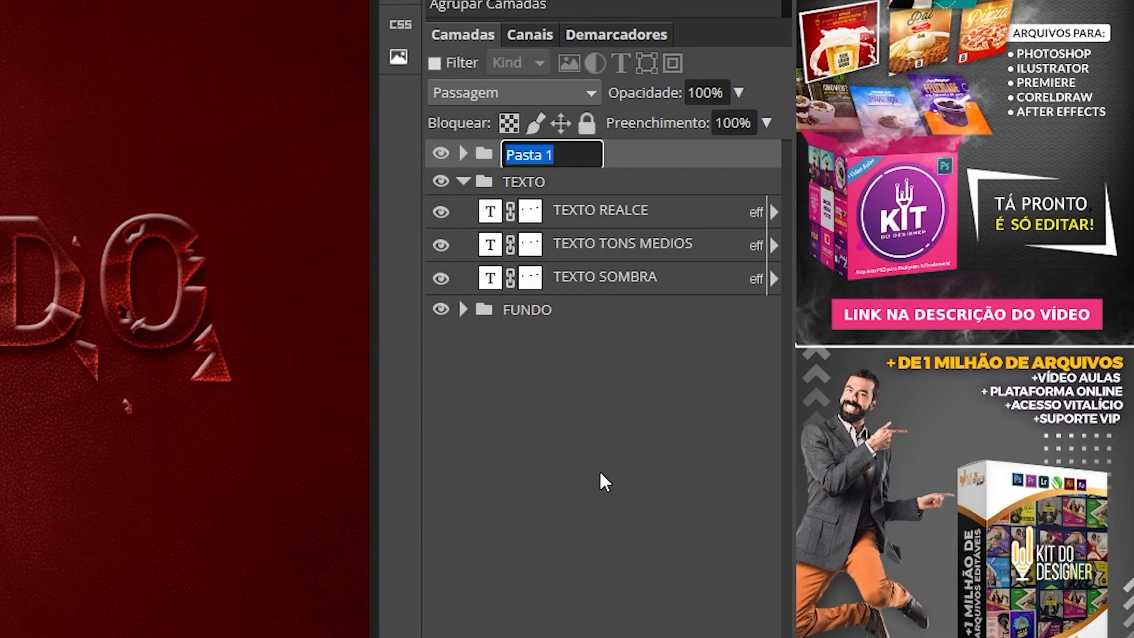
text(ESTILHACOS)
key(Return)
click(463, 181)
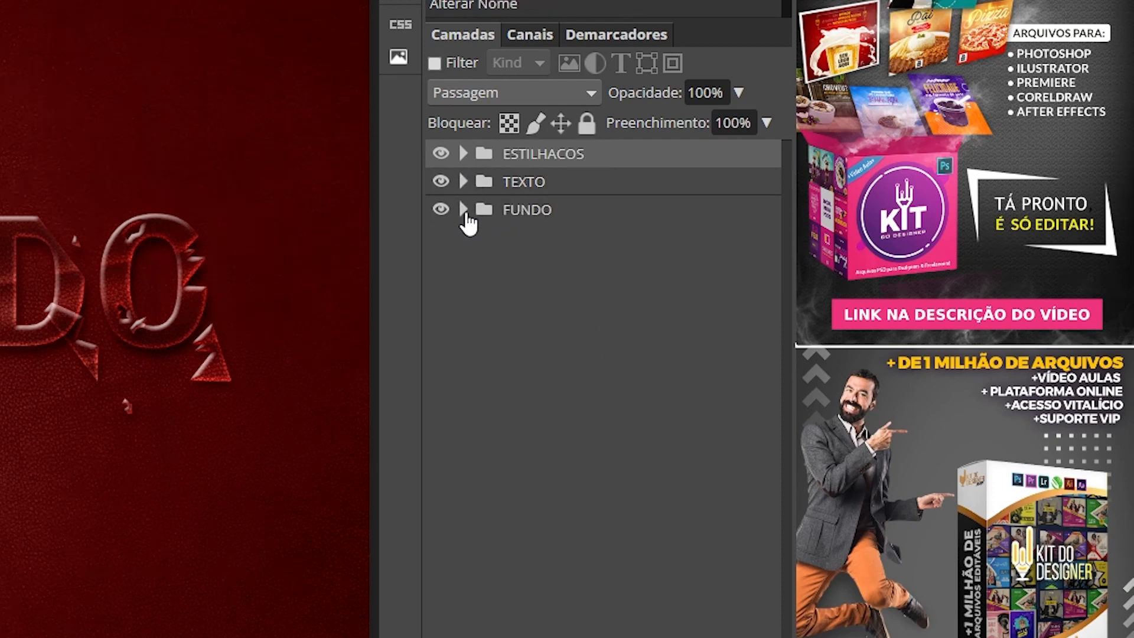
Step: Add a new empty layer named LUZ directly above the FUNDO folder
click(480, 214)
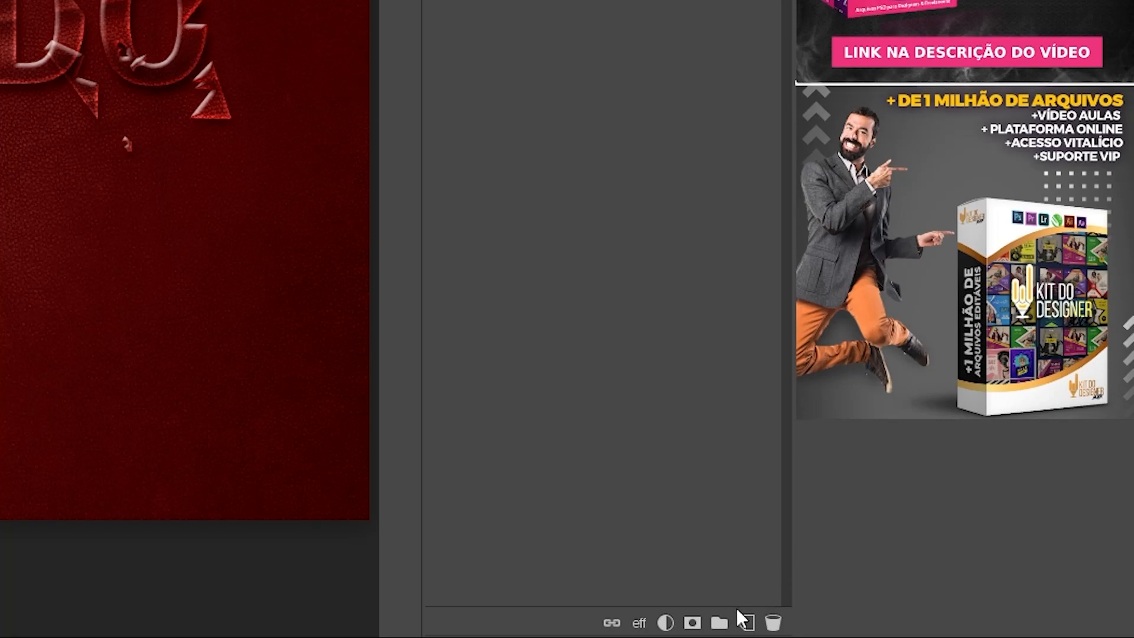
click(746, 623)
double_click(538, 211)
text(LU)
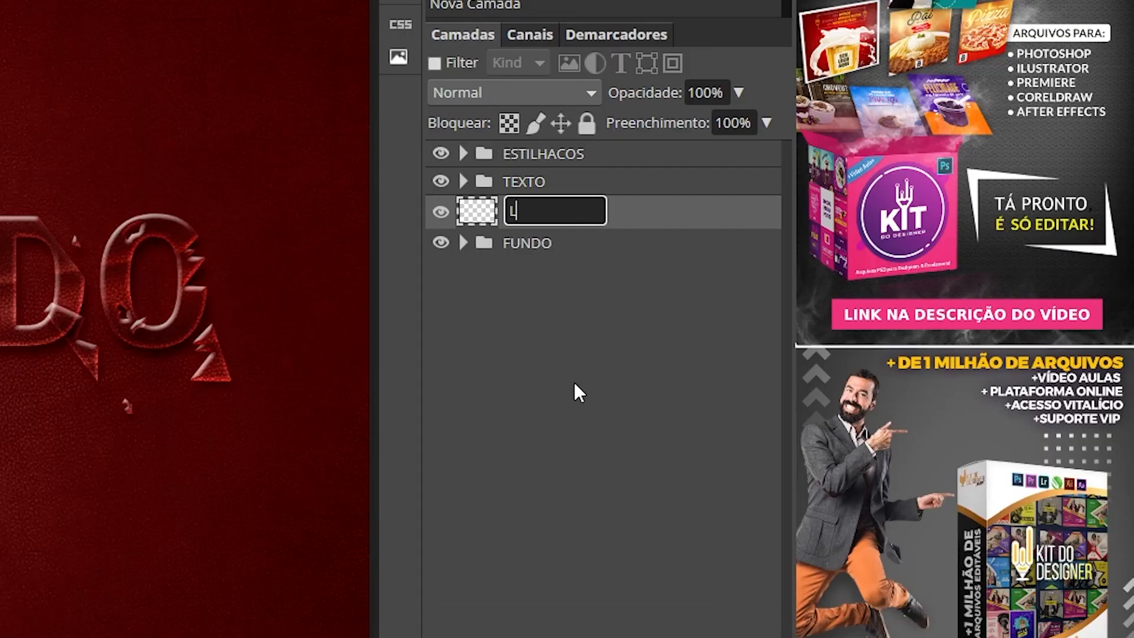
text(Z)
key(Return)
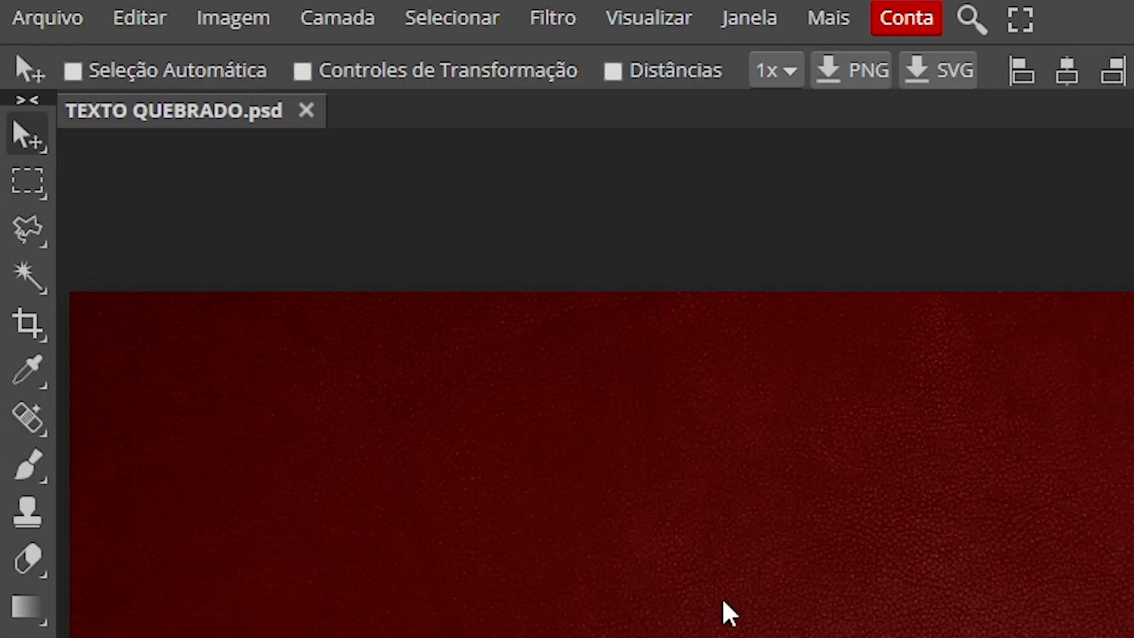
Step: Draw a wide elliptical selection enclosing the QUEBRADO text and the falling shards
click(12, 73)
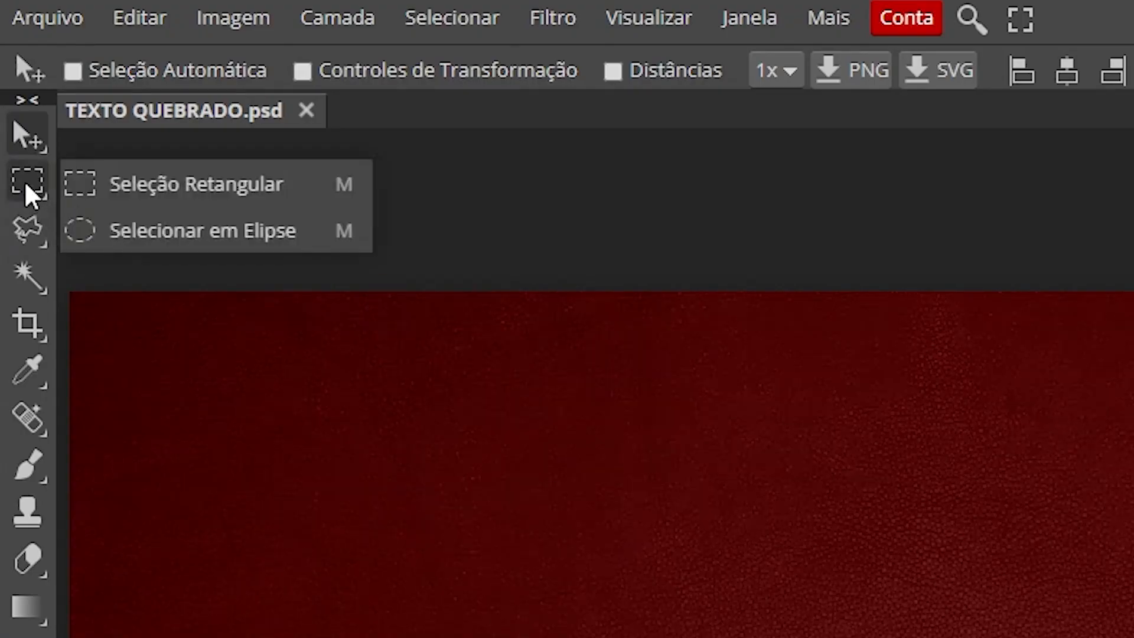
click(188, 231)
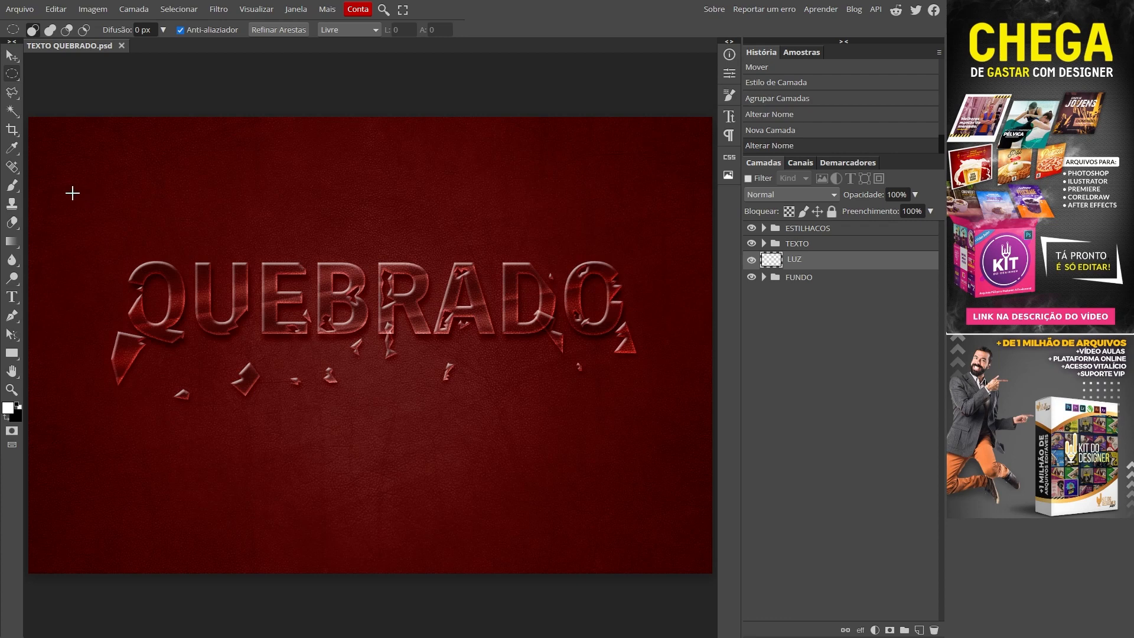
drag(52, 177, 678, 490)
key(space)
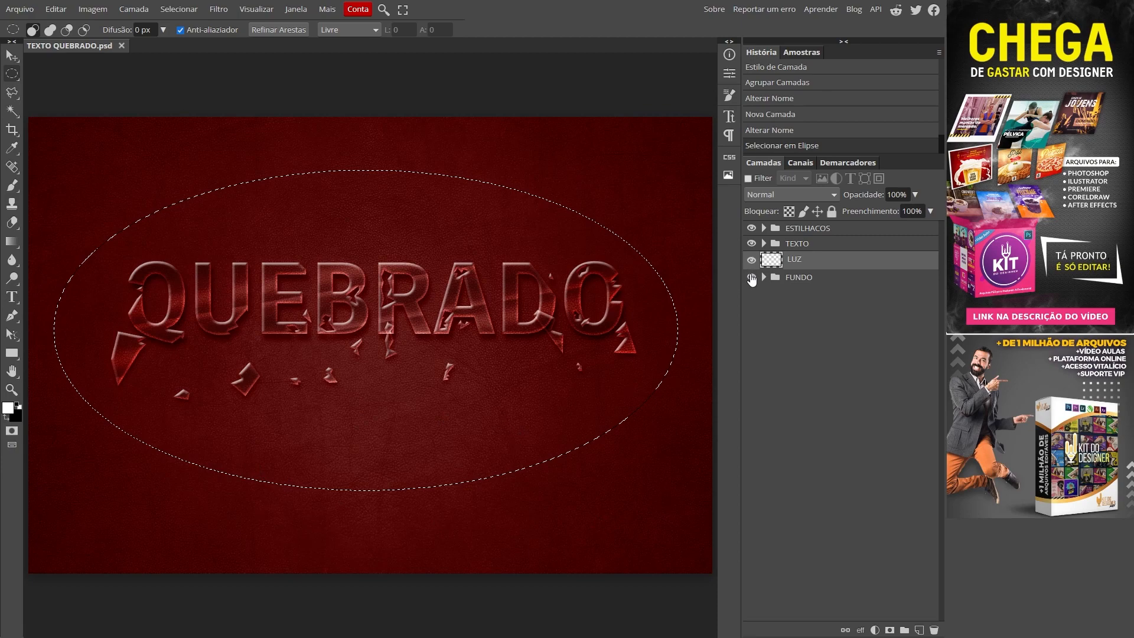
Step: Hide the ESTILHACOS, TEXTO and FUNDO folders to view the LUZ layer alone, and show them again
click(751, 244)
click(751, 229)
click(752, 277)
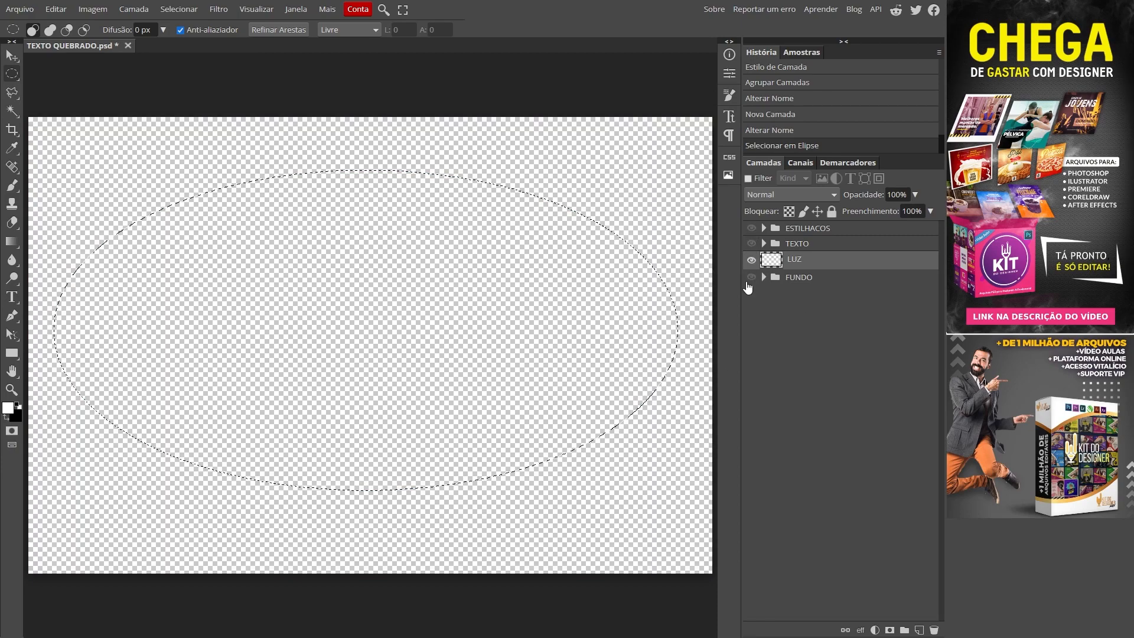
click(750, 277)
click(751, 243)
click(751, 228)
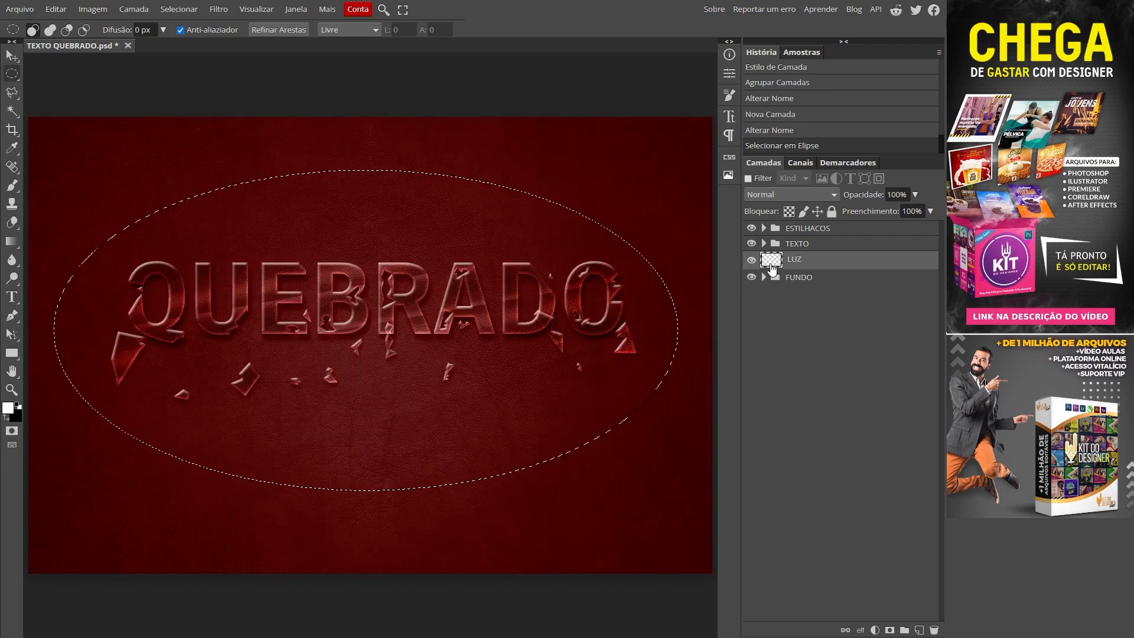
Step: Fill the elliptical selection on the LUZ layer with the custom light grey d6d6d6 at 100% opacity
click(56, 9)
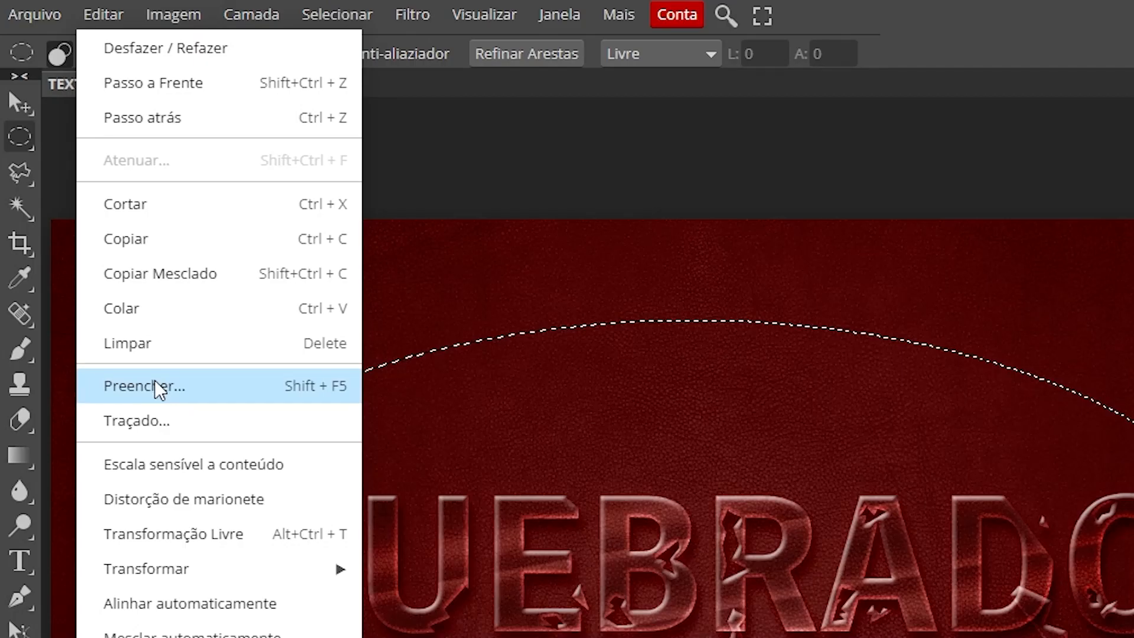
click(155, 382)
click(323, 244)
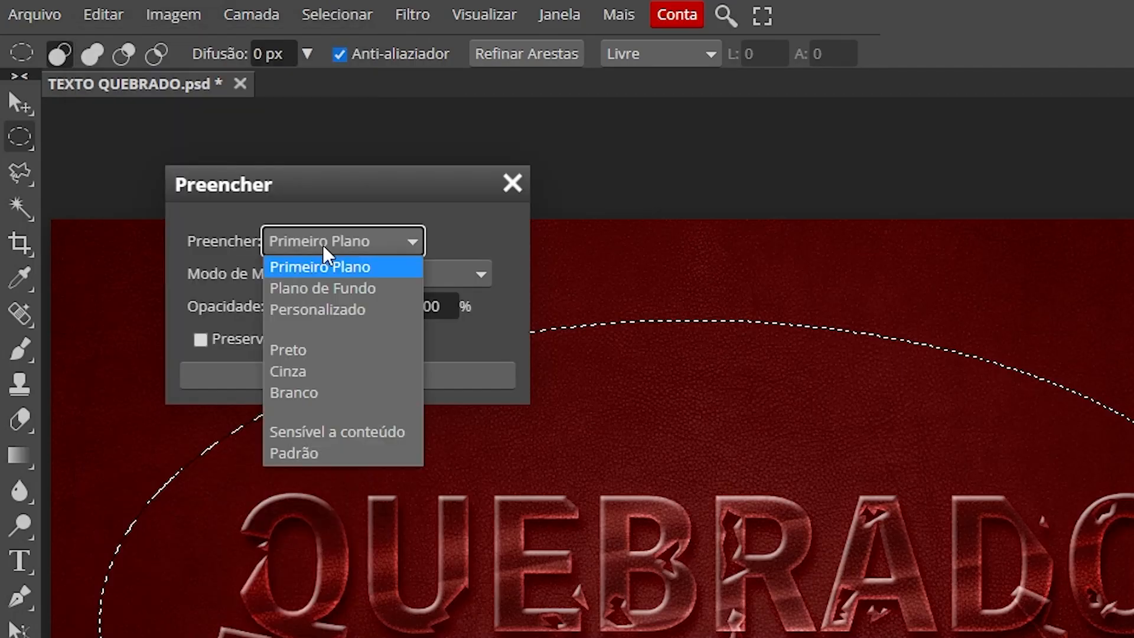
click(320, 309)
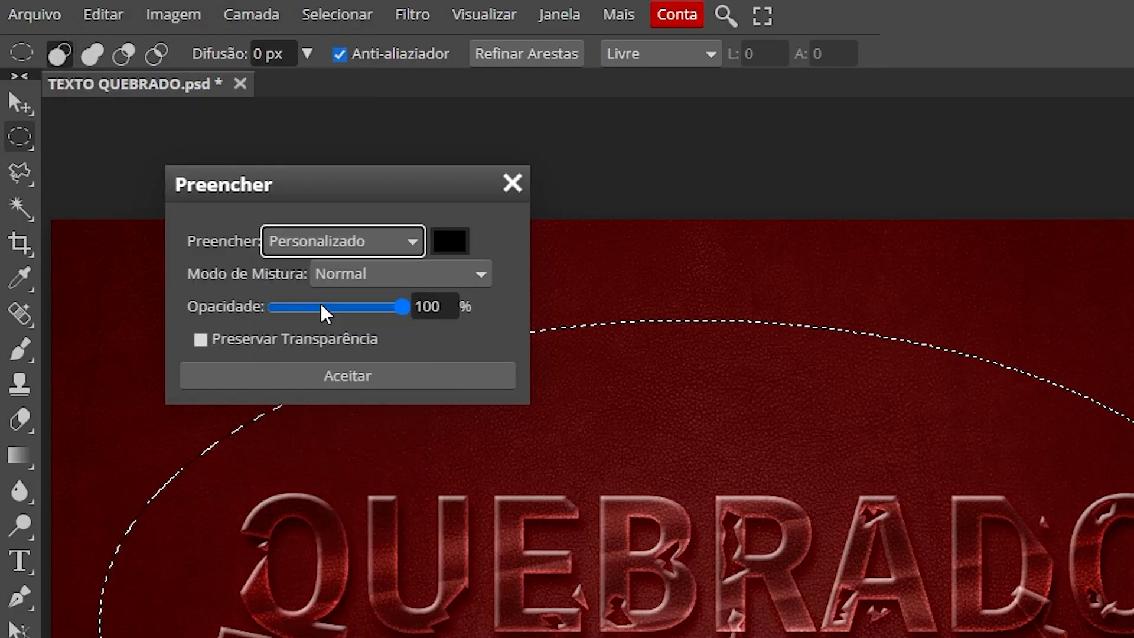
click(455, 242)
click(182, 264)
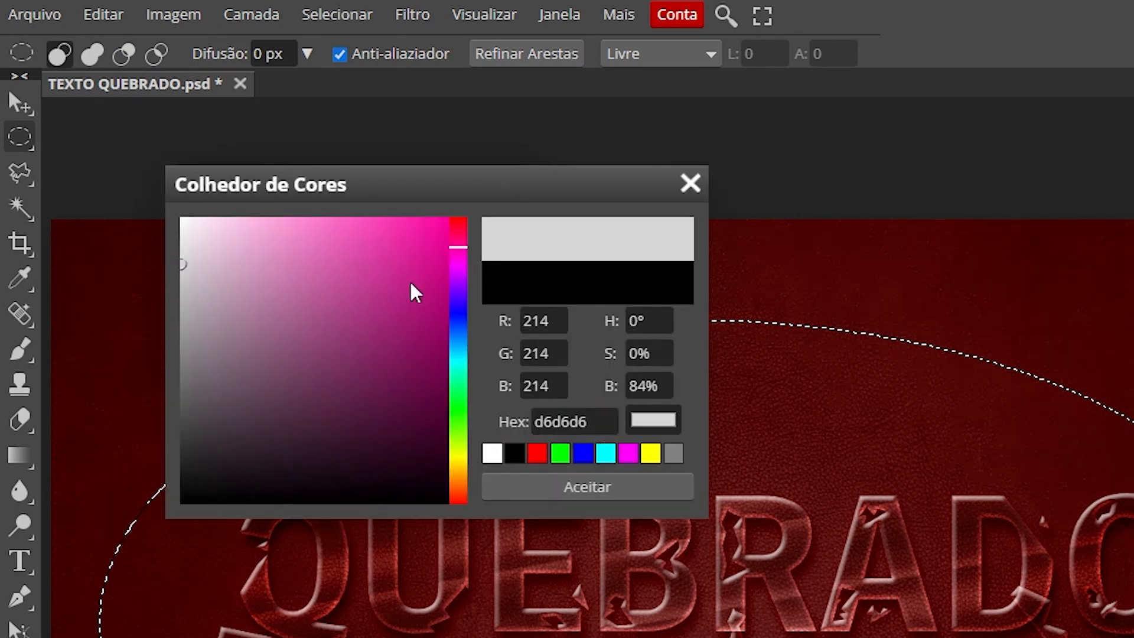
click(587, 487)
click(346, 374)
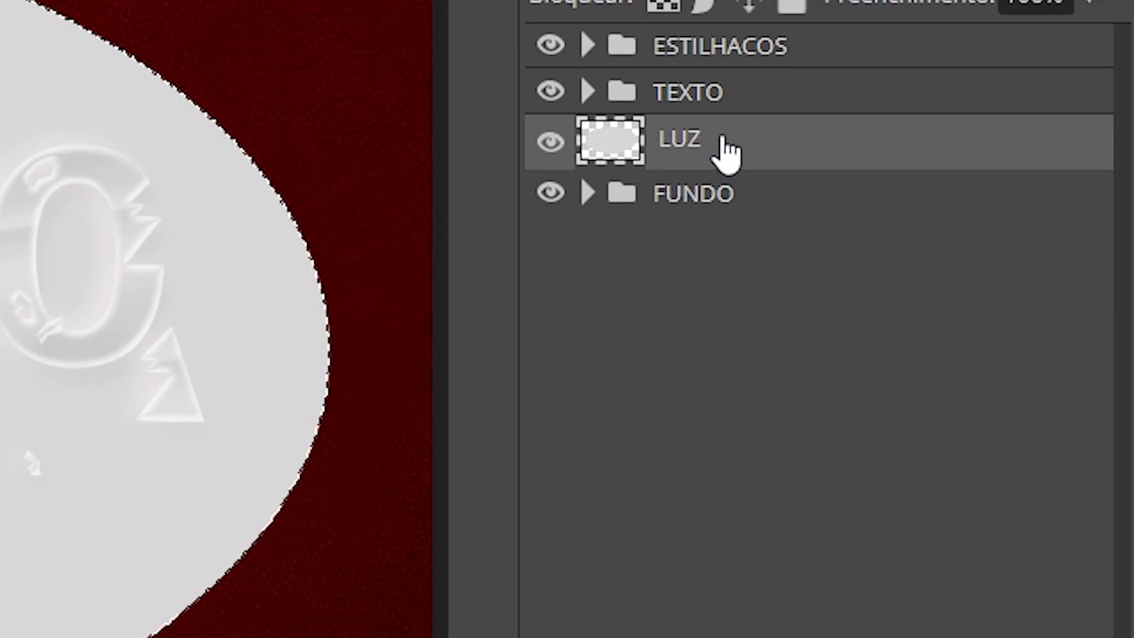
Step: Convert the LUZ layer to a smart object and clear the elliptical selection
right_click(810, 258)
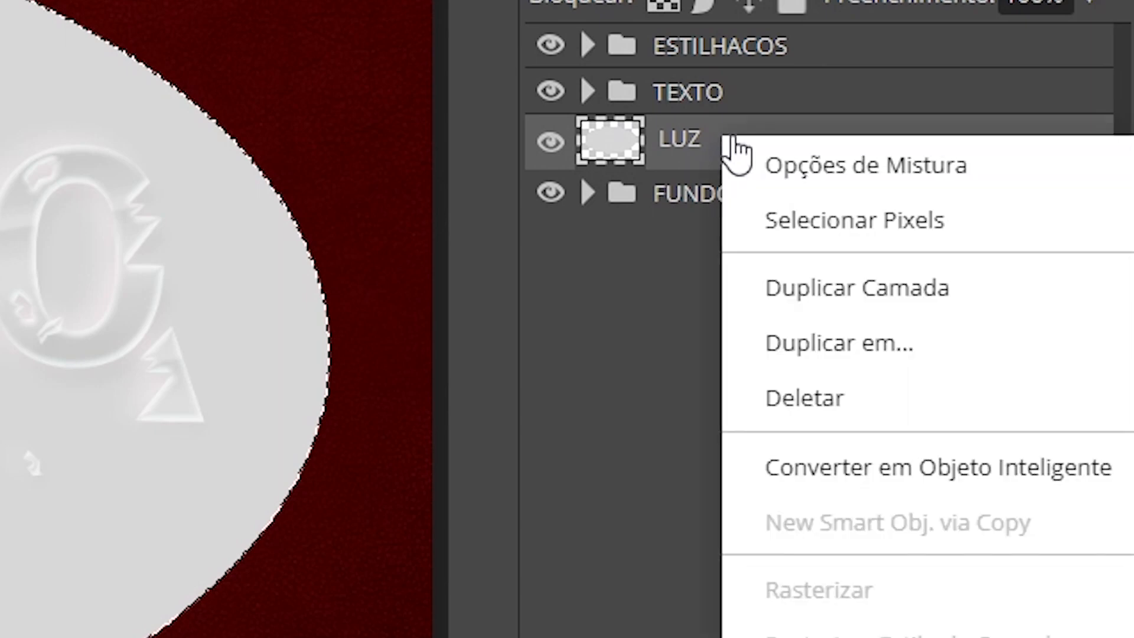
click(874, 472)
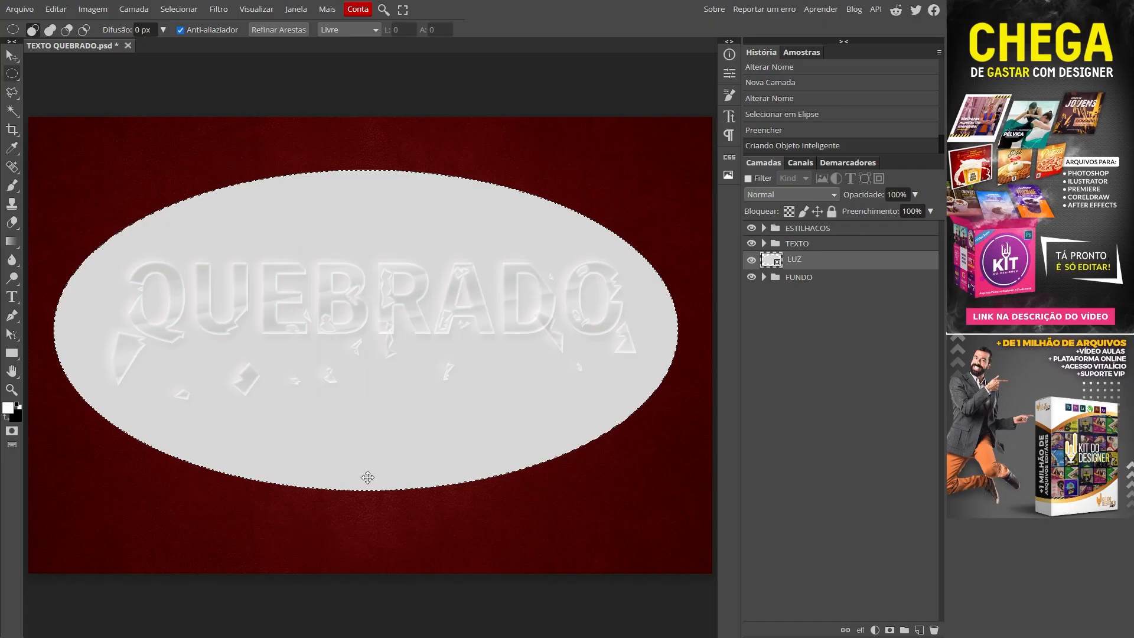
key(ctrl+d)
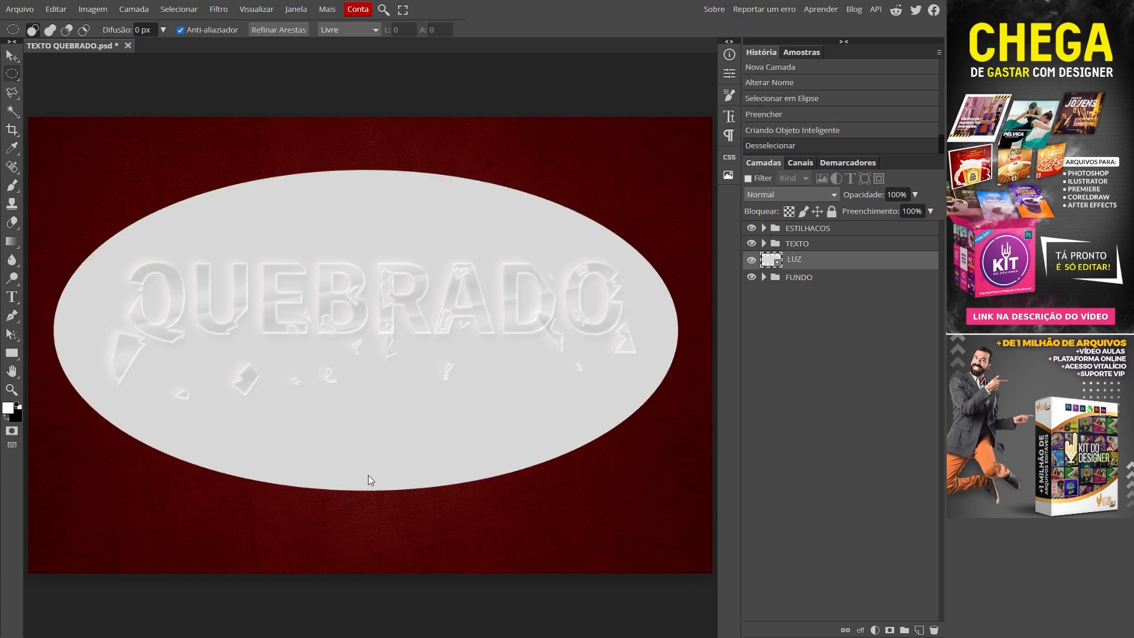
Step: Apply a Gaussian blur with a radius of 100 px to the LUZ layer
click(219, 10)
mouse_move(246, 131)
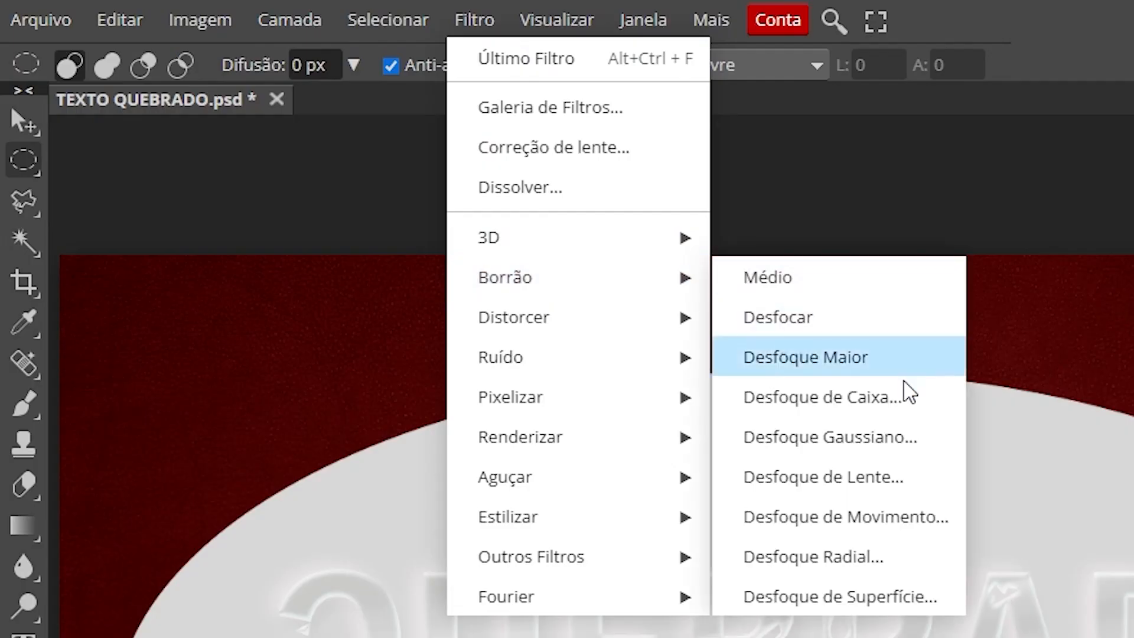
click(887, 448)
triple_click(509, 266)
text(100)
key(Return)
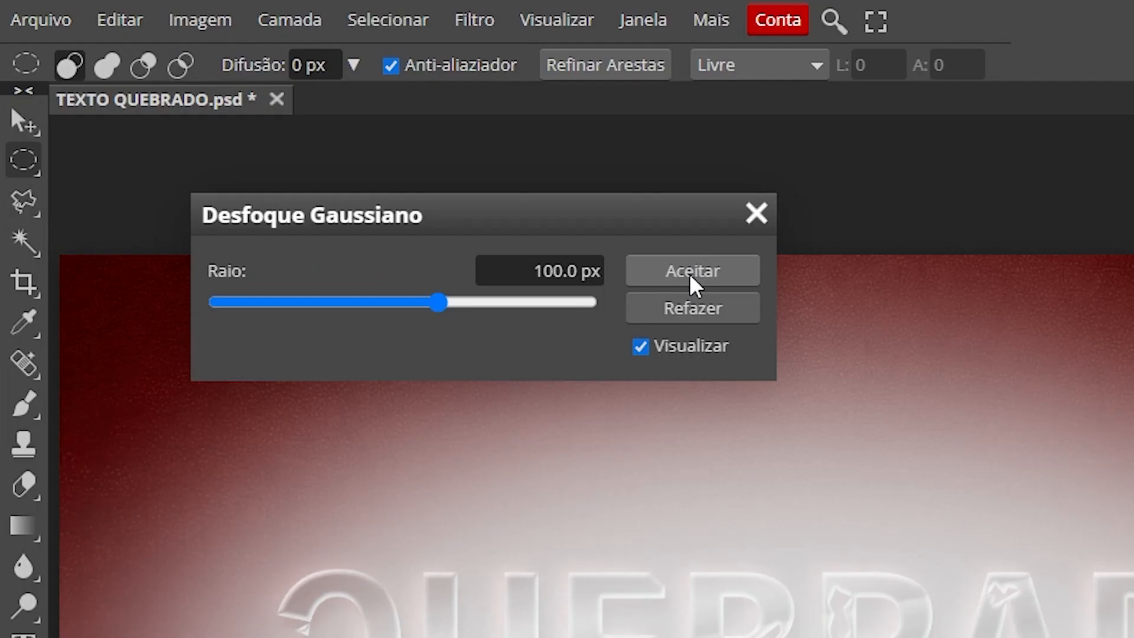
click(691, 273)
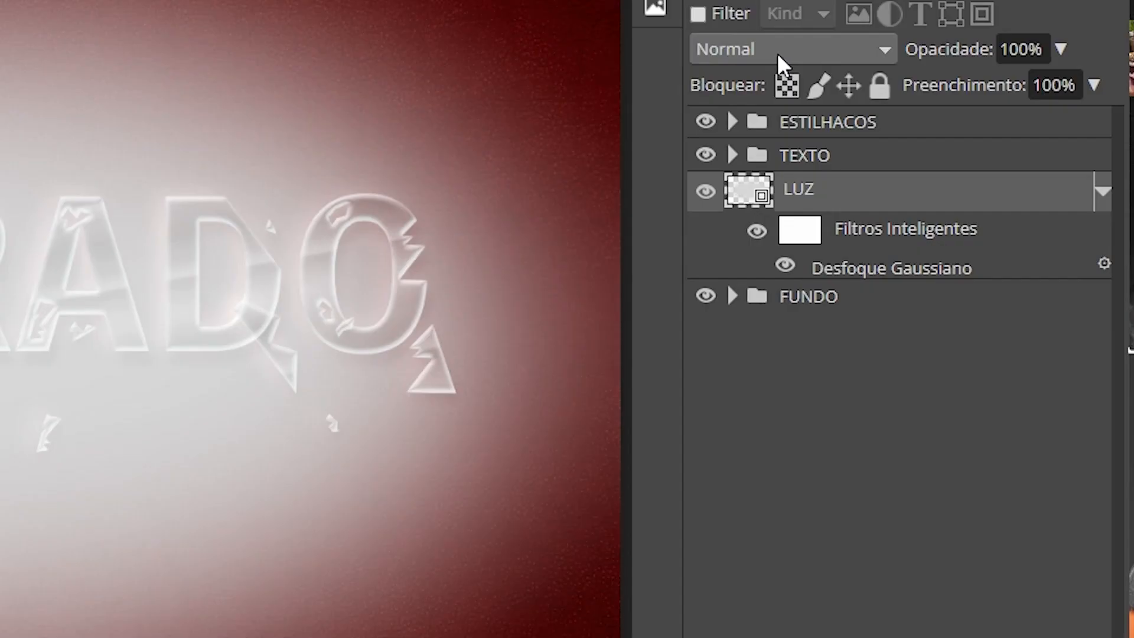
Step: Set the LUZ layer to Luz Brilhante blending at 20% opacity, compare it hidden and shown, and collapse its filter list
click(782, 196)
scroll(797, 295, down, 3)
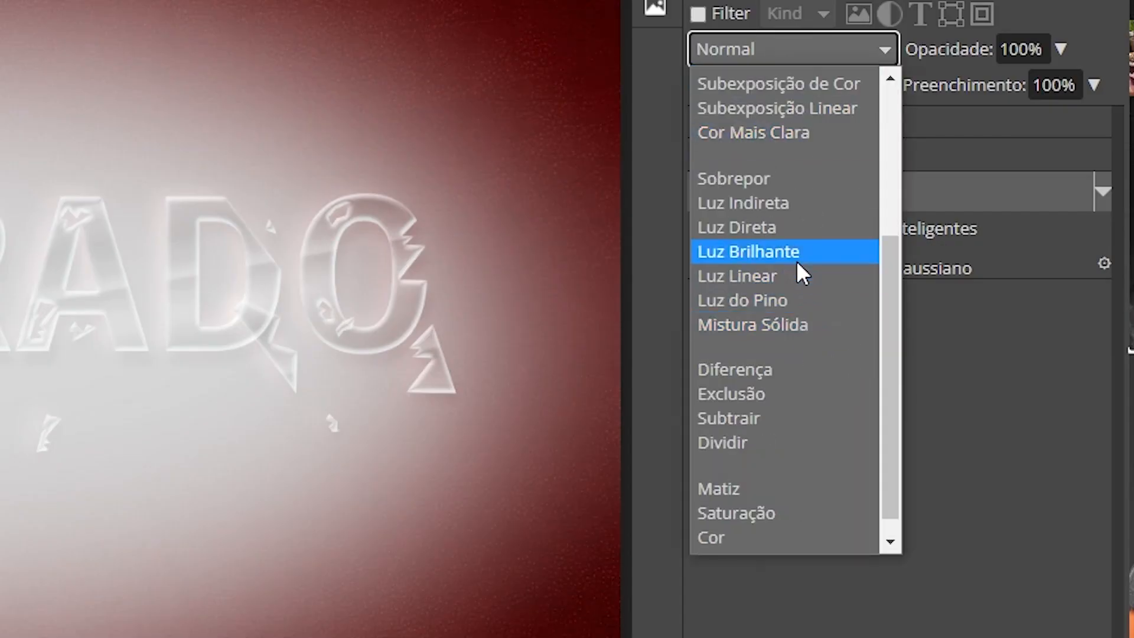
click(797, 252)
click(1060, 49)
drag(1054, 88, 945, 94)
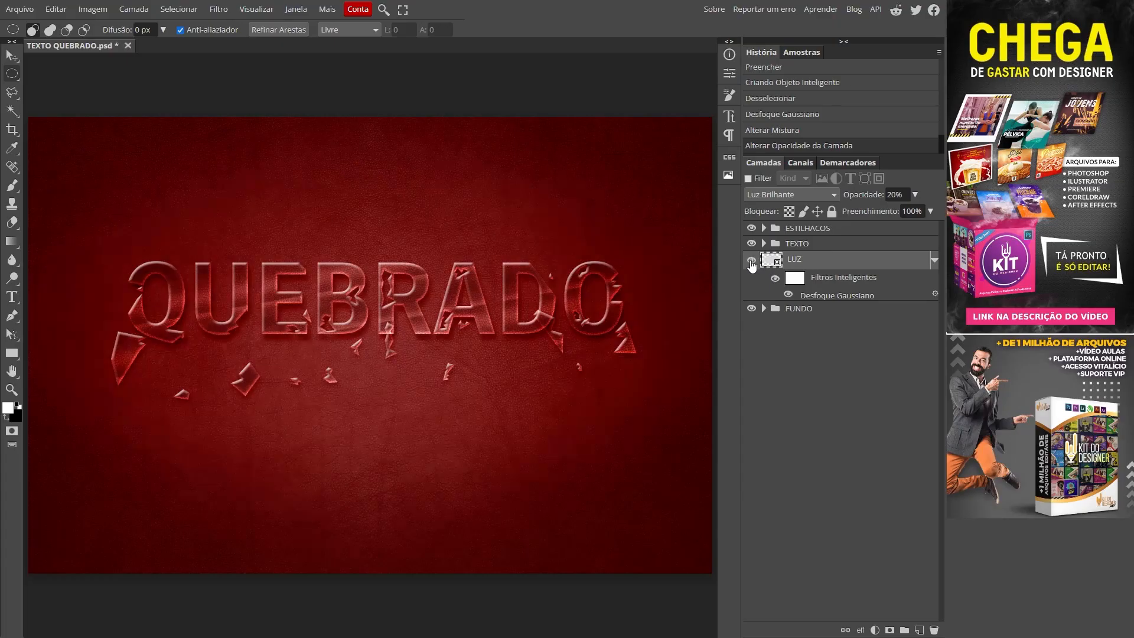
click(751, 260)
click(751, 261)
click(934, 260)
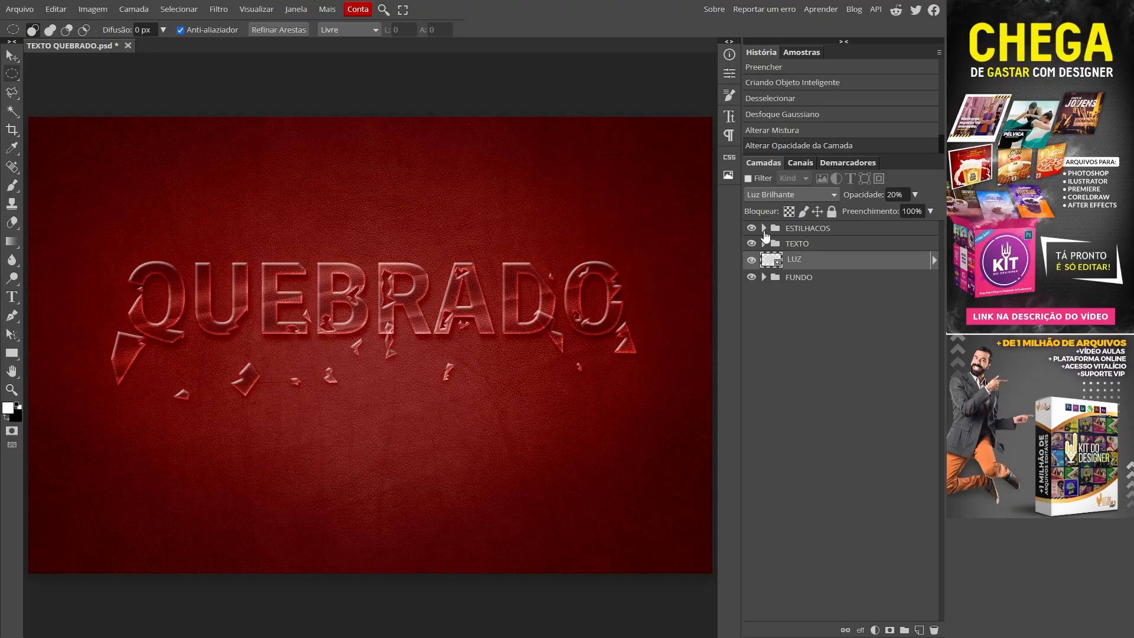
Step: Duplicate the three shard layers inside the ESTILHACOS folder
click(763, 228)
click(811, 280)
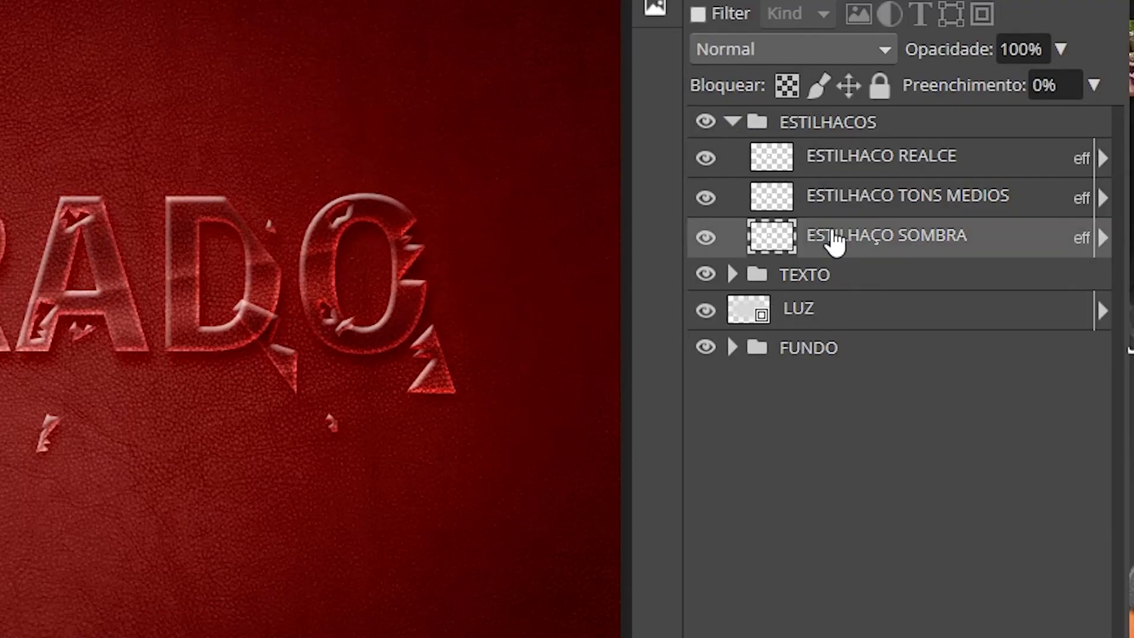
shift+click(841, 172)
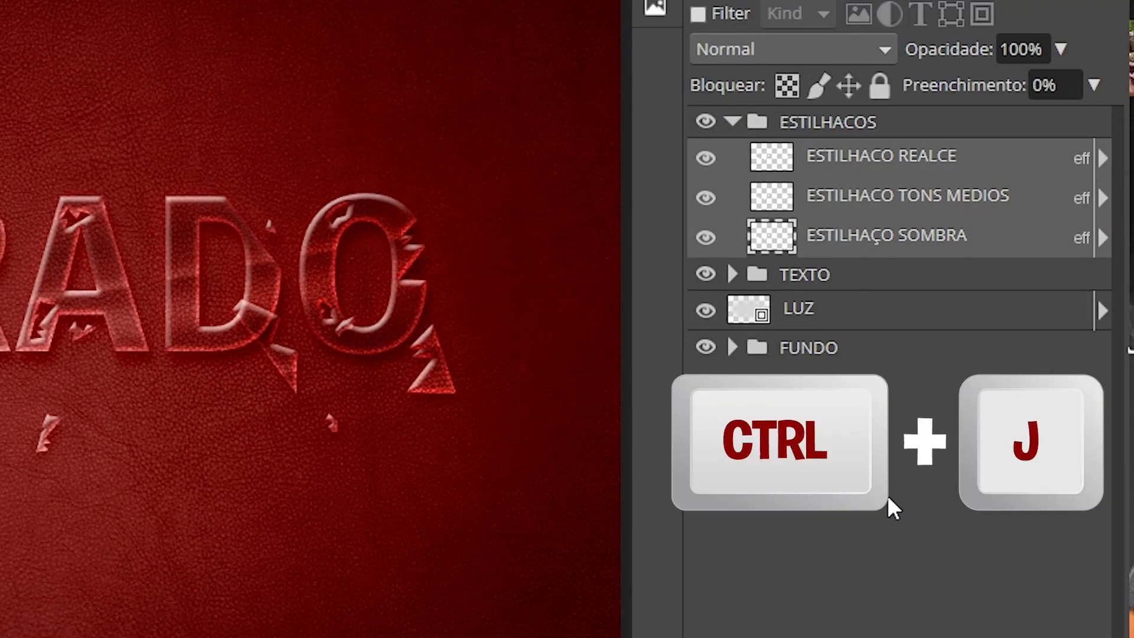
key(ctrl+j)
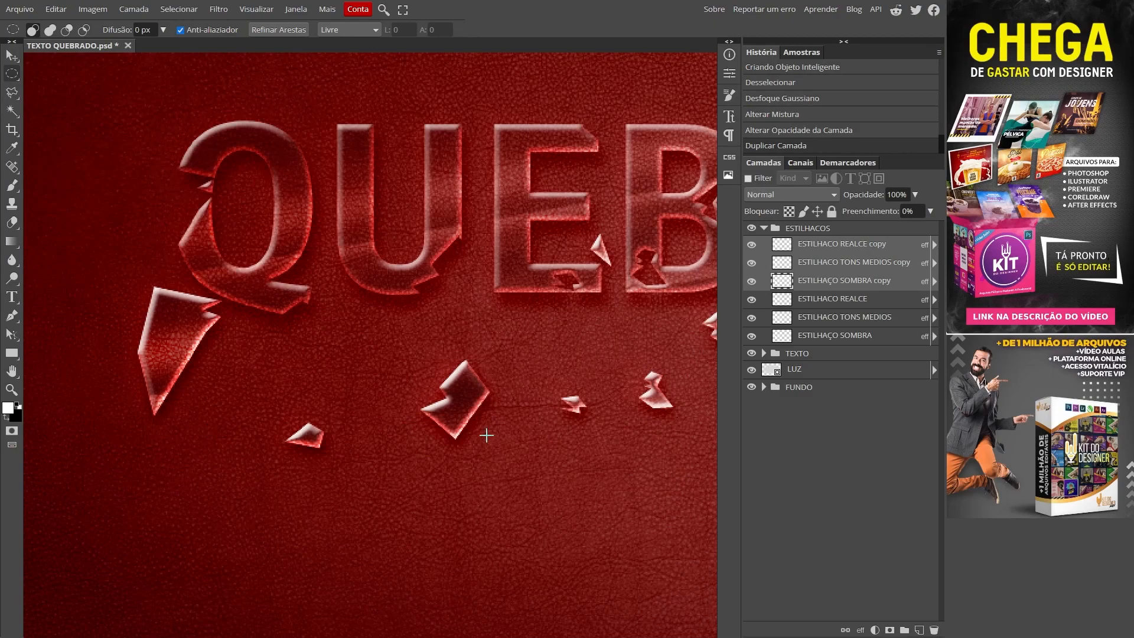
Step: Apply a motion blur with a 100° angle and 100 px distance to the three duplicated shard layers
click(219, 11)
mouse_move(249, 129)
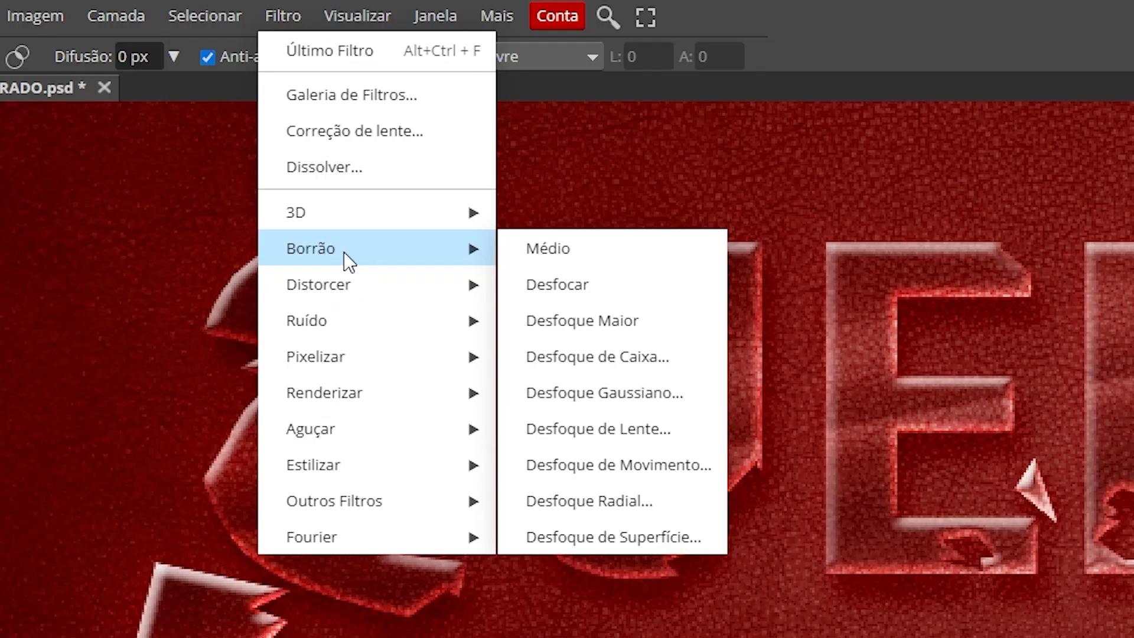
click(648, 460)
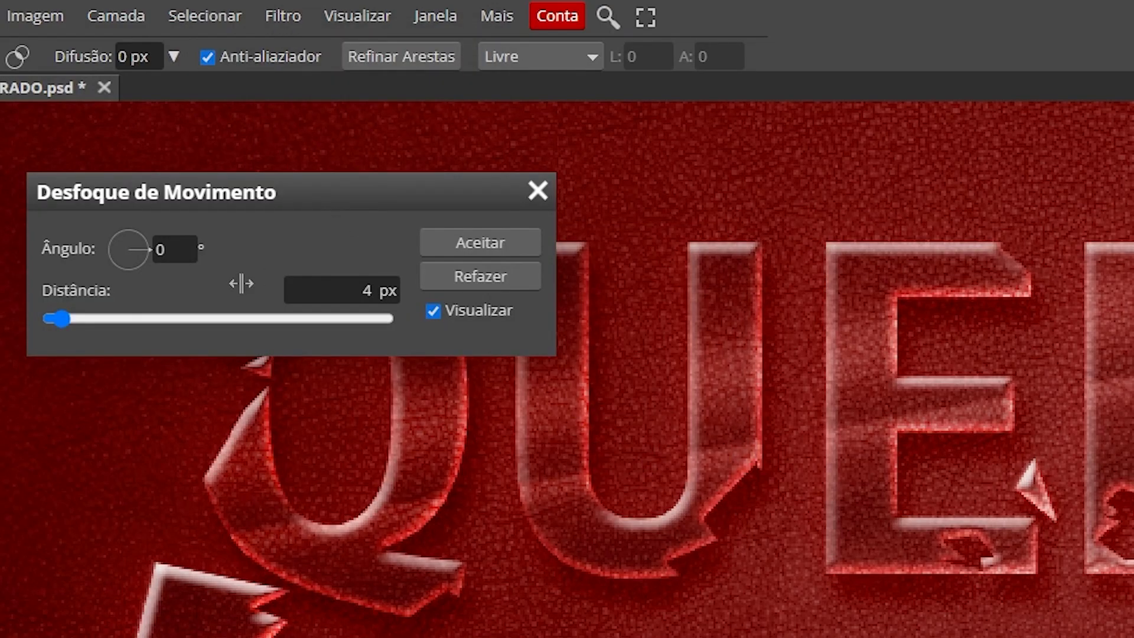
click(127, 243)
text(9)
drag(185, 251, 116, 243)
text(100)
click(244, 253)
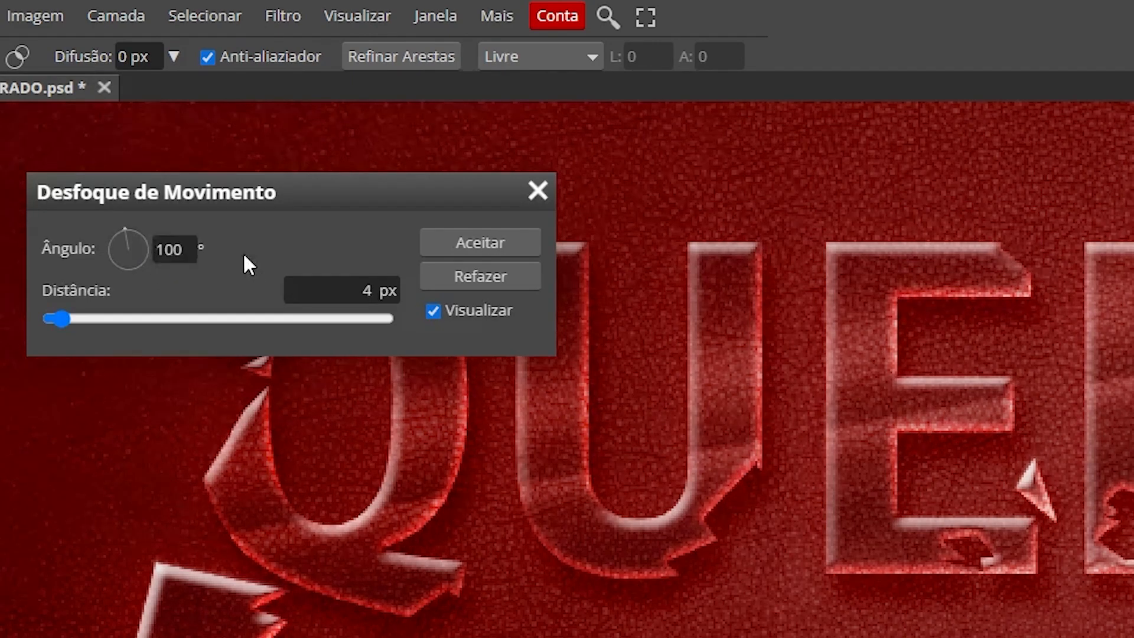
drag(283, 318, 392, 319)
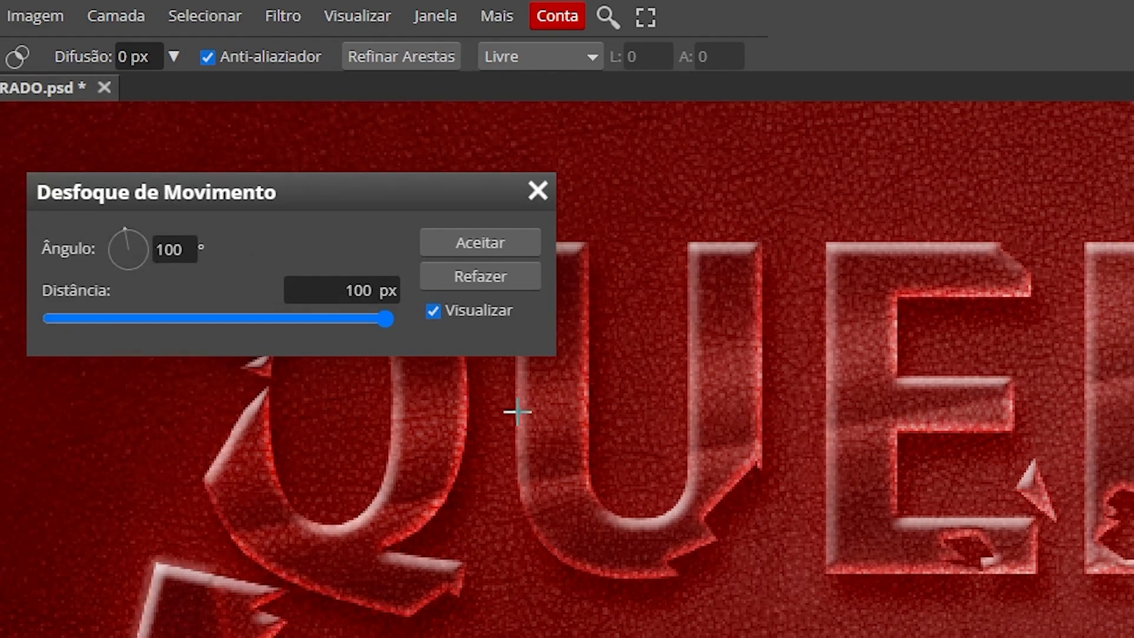
click(492, 241)
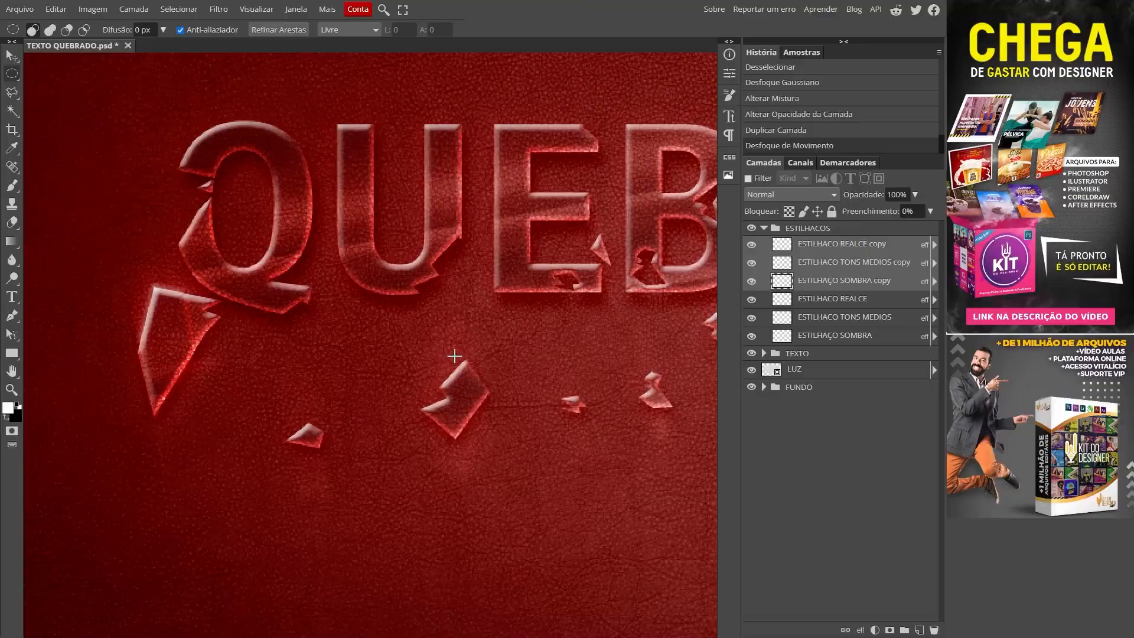
Step: Compare the three blurred shard copies hidden and shown, leave them visible, and select the ESTILHACOS folder
click(751, 244)
click(751, 263)
click(751, 282)
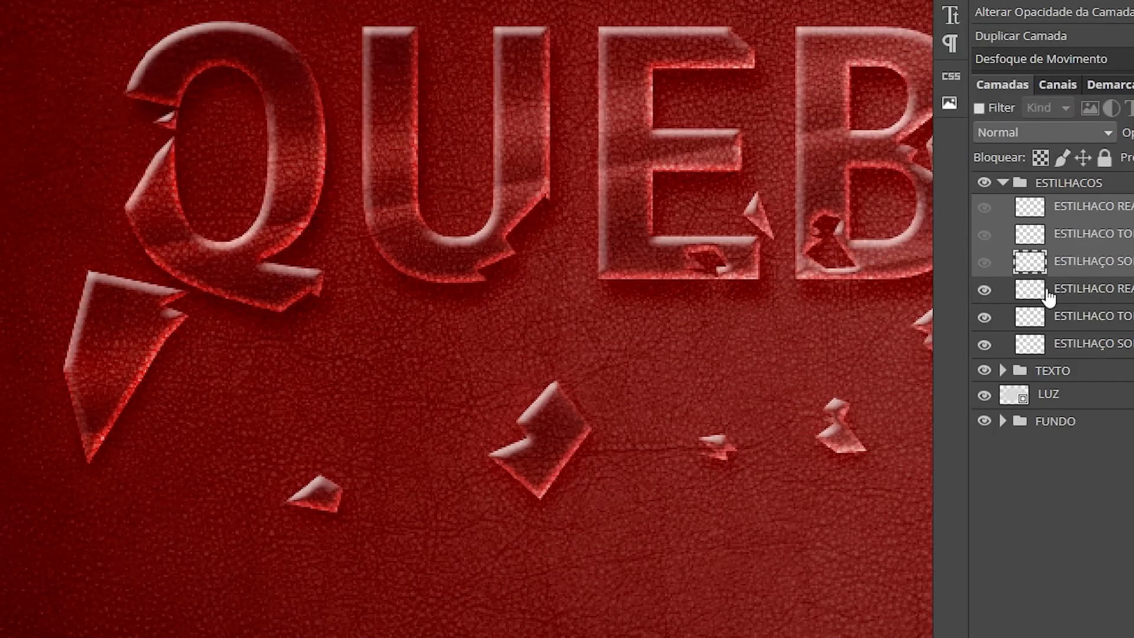
click(983, 262)
click(984, 235)
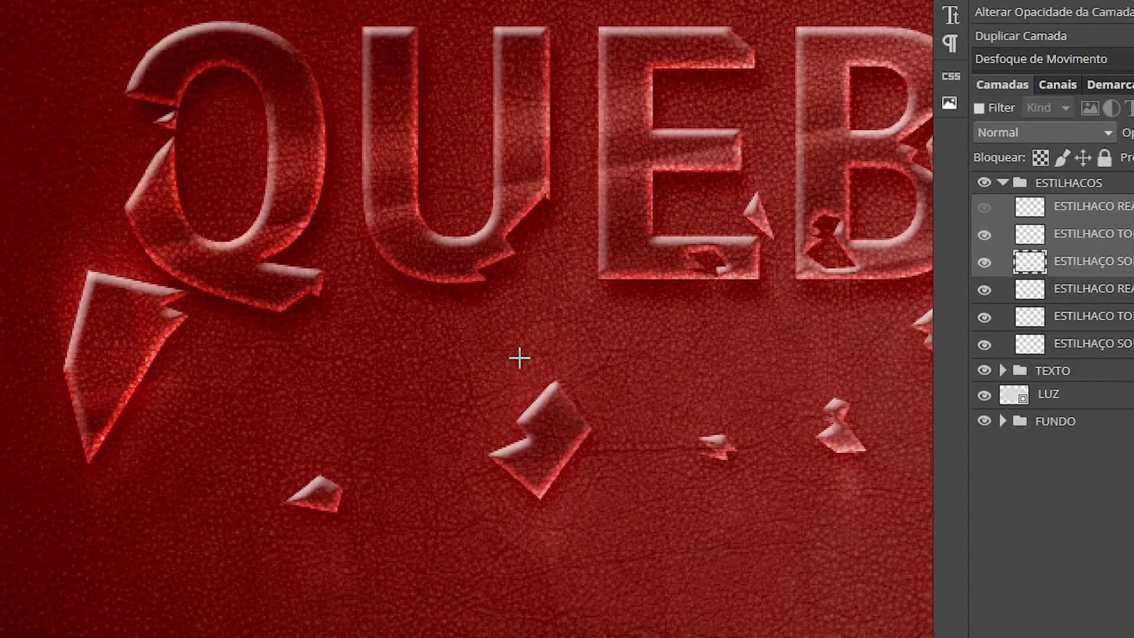
click(984, 208)
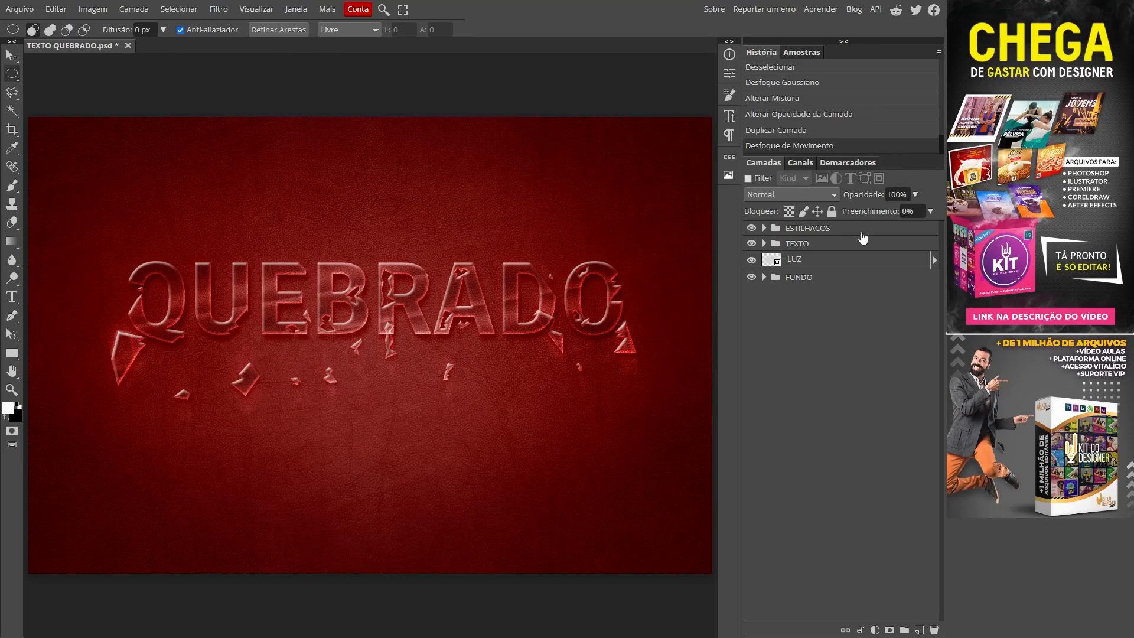
click(777, 232)
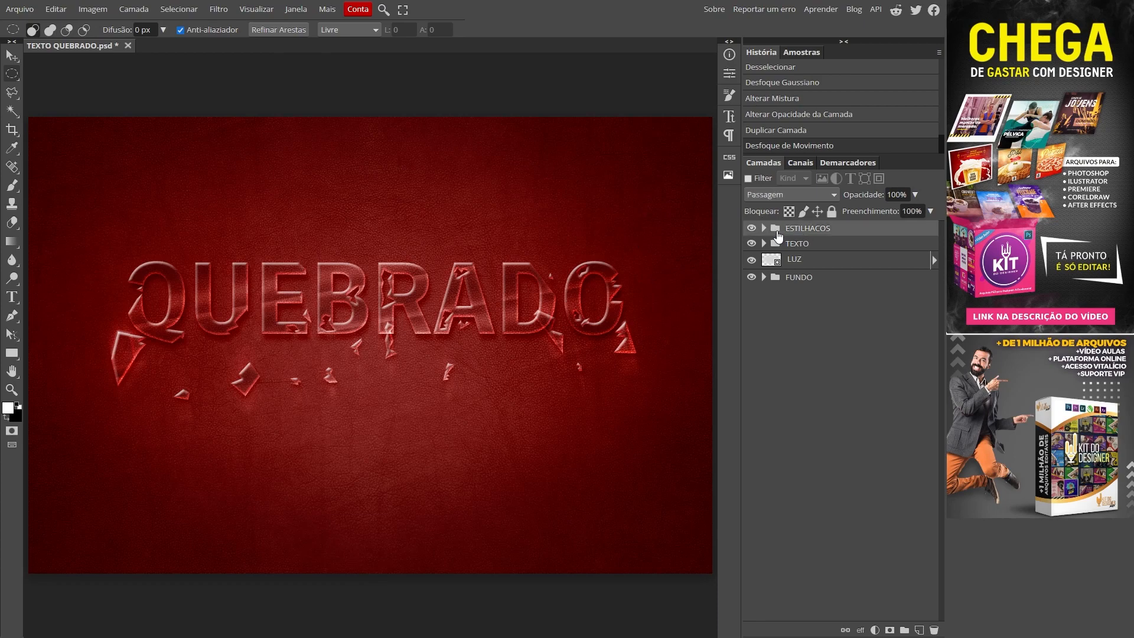